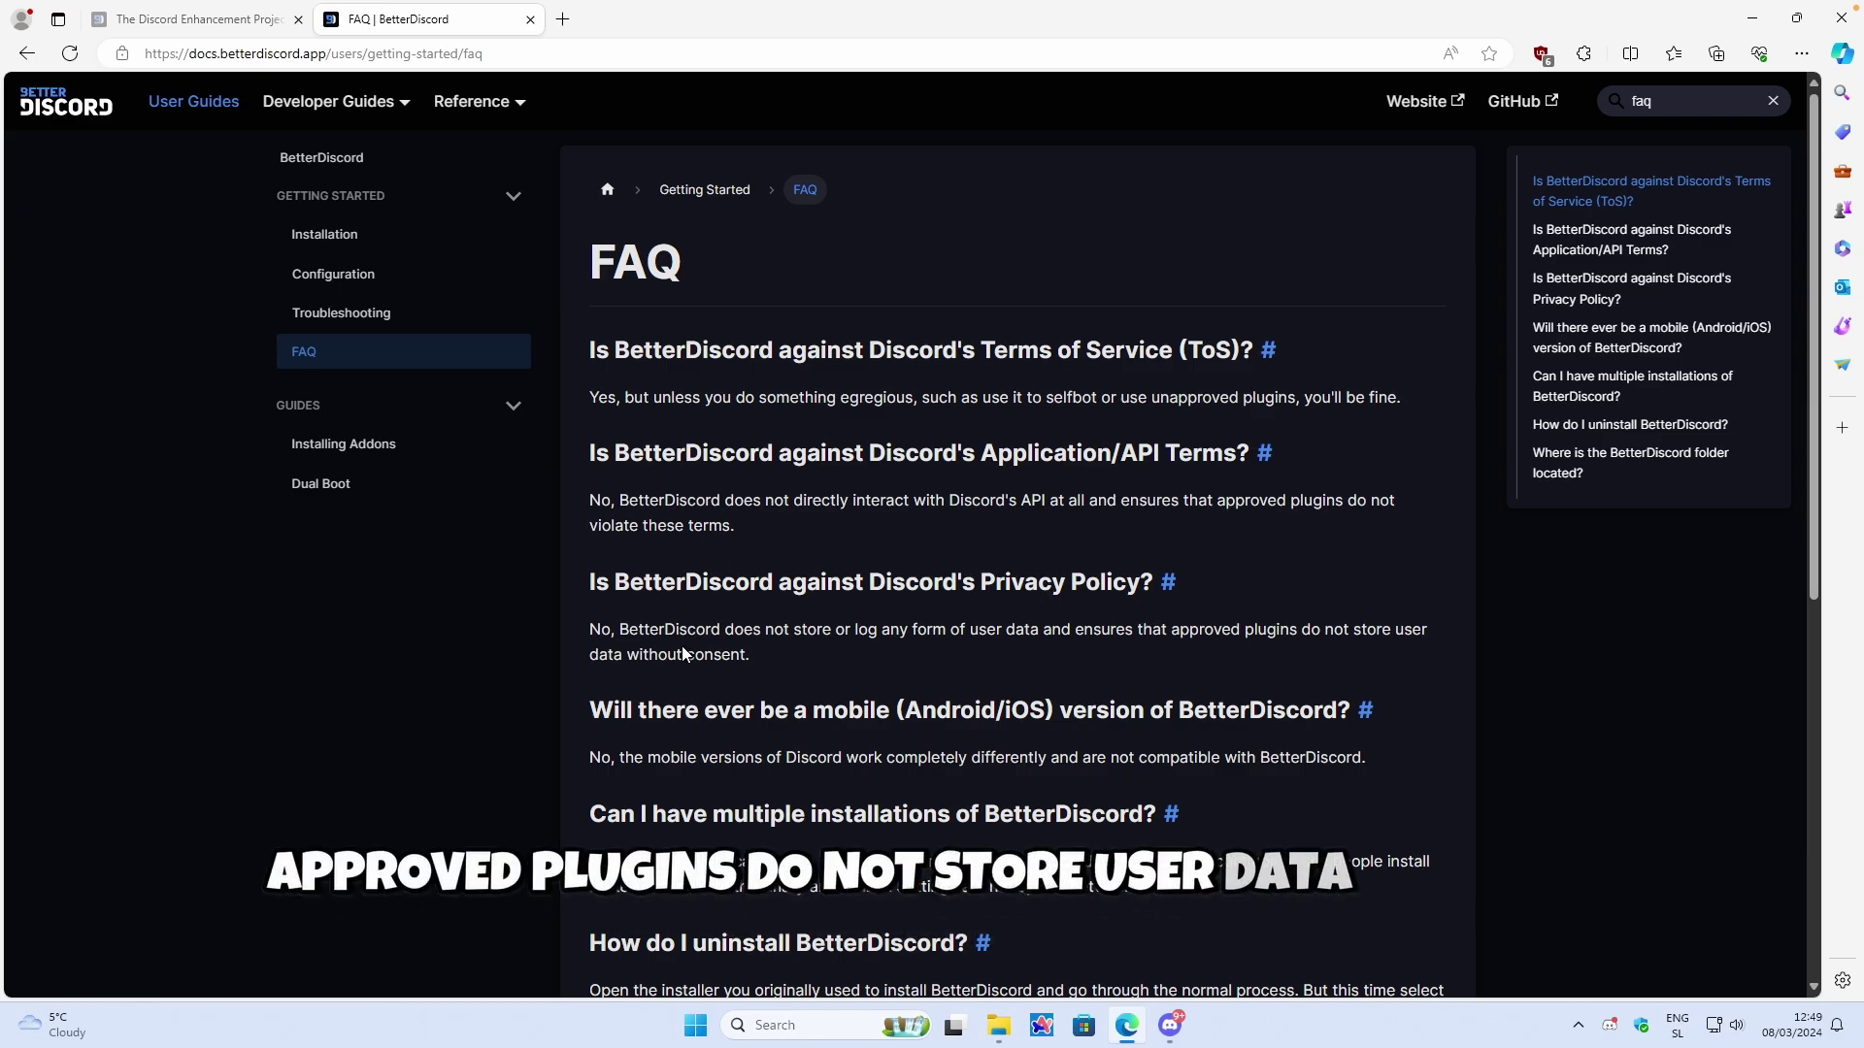
# Step: Highlight 'without consent' in the FAQ privacy answer, then select the FAQ page address
pyautogui.moveTo(633, 656); pyautogui.dragTo(749, 656)
pyautogui.click(831, 658)
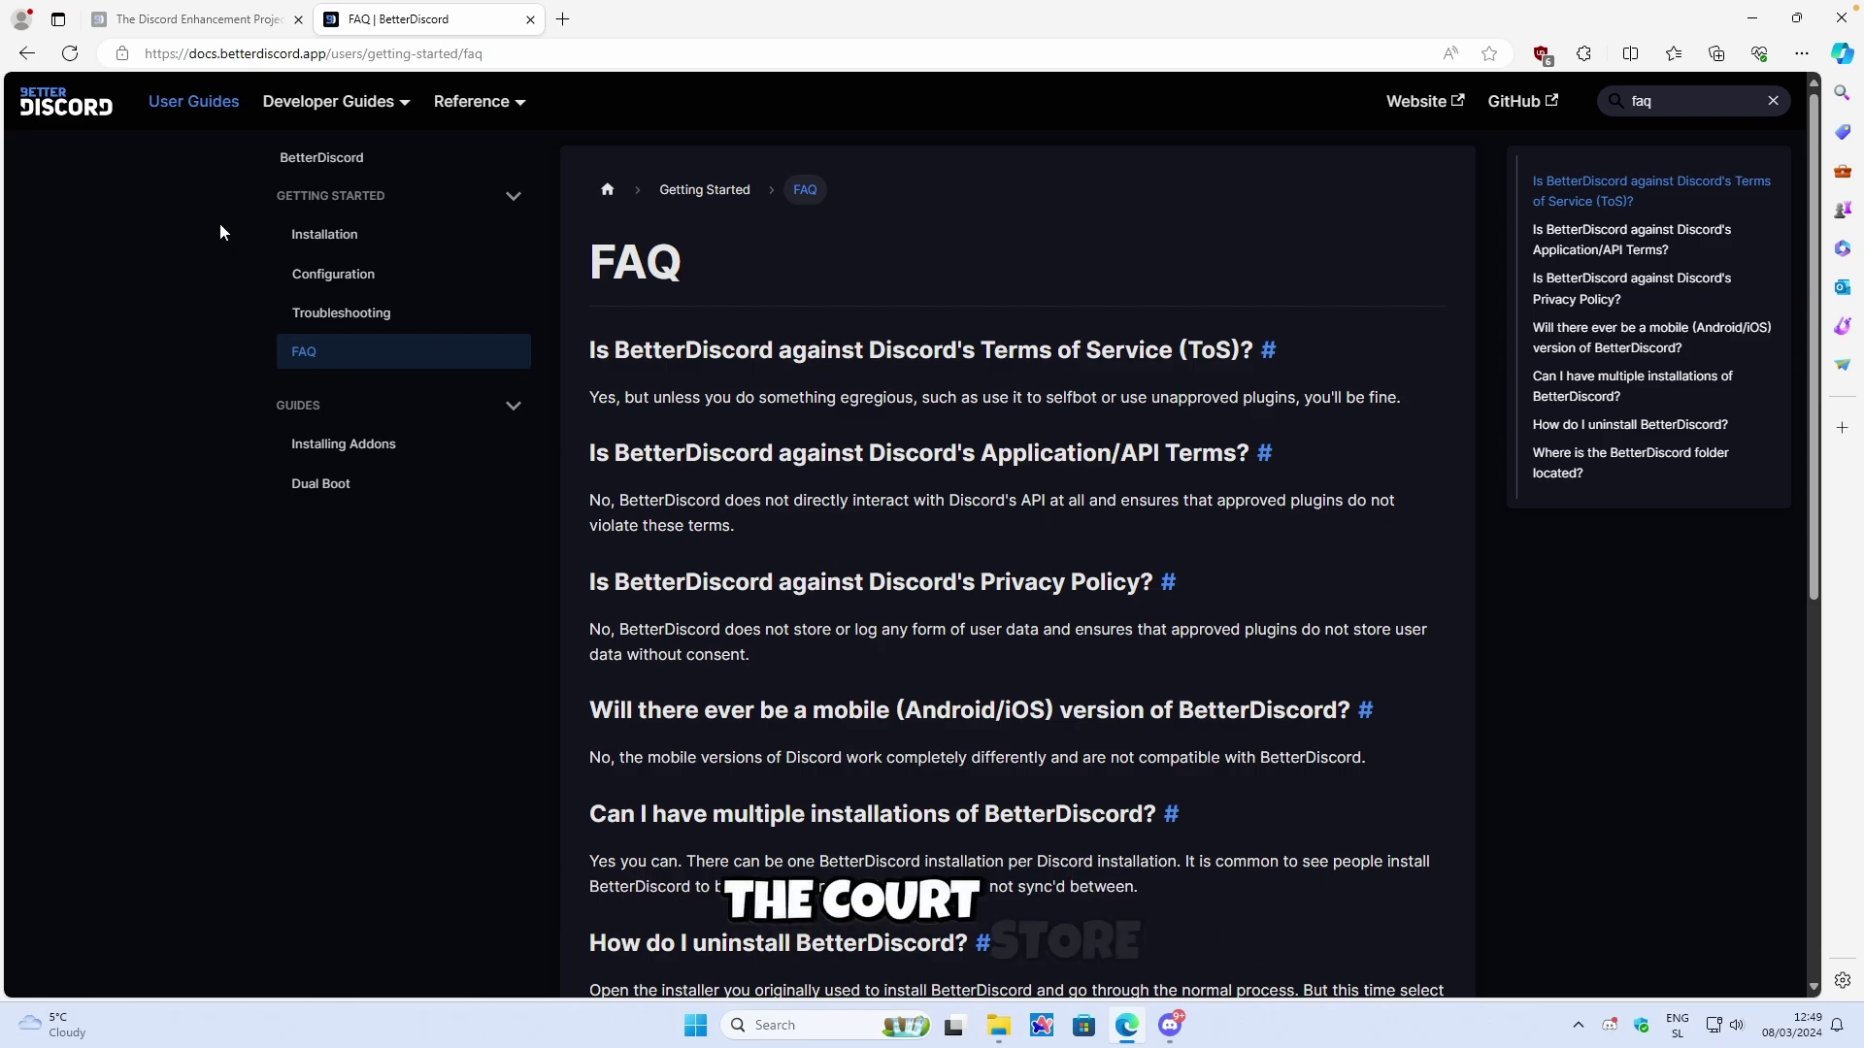
pyautogui.click(194, 18)
pyautogui.click(422, 29)
pyautogui.click(526, 54)
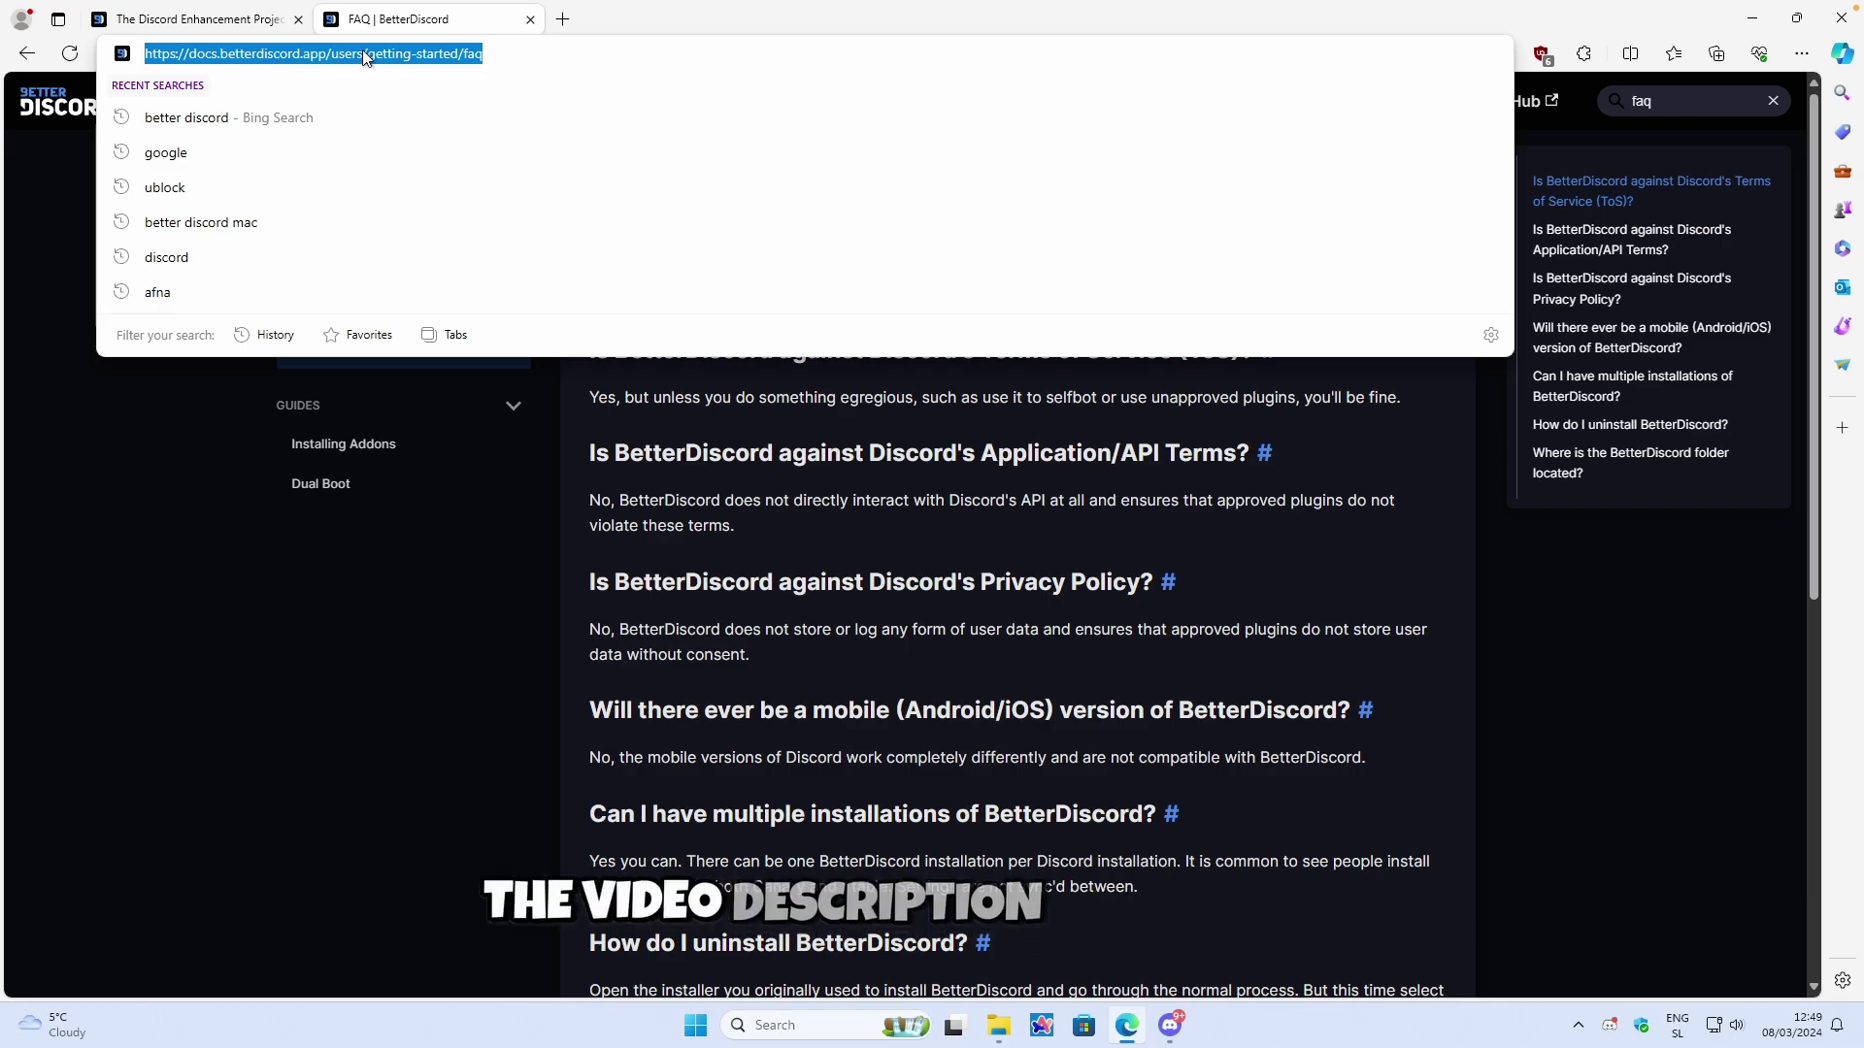
# Step: Dismiss the address suggestions and switch to the betterdiscord.app homepage tab
pyautogui.click(204, 312)
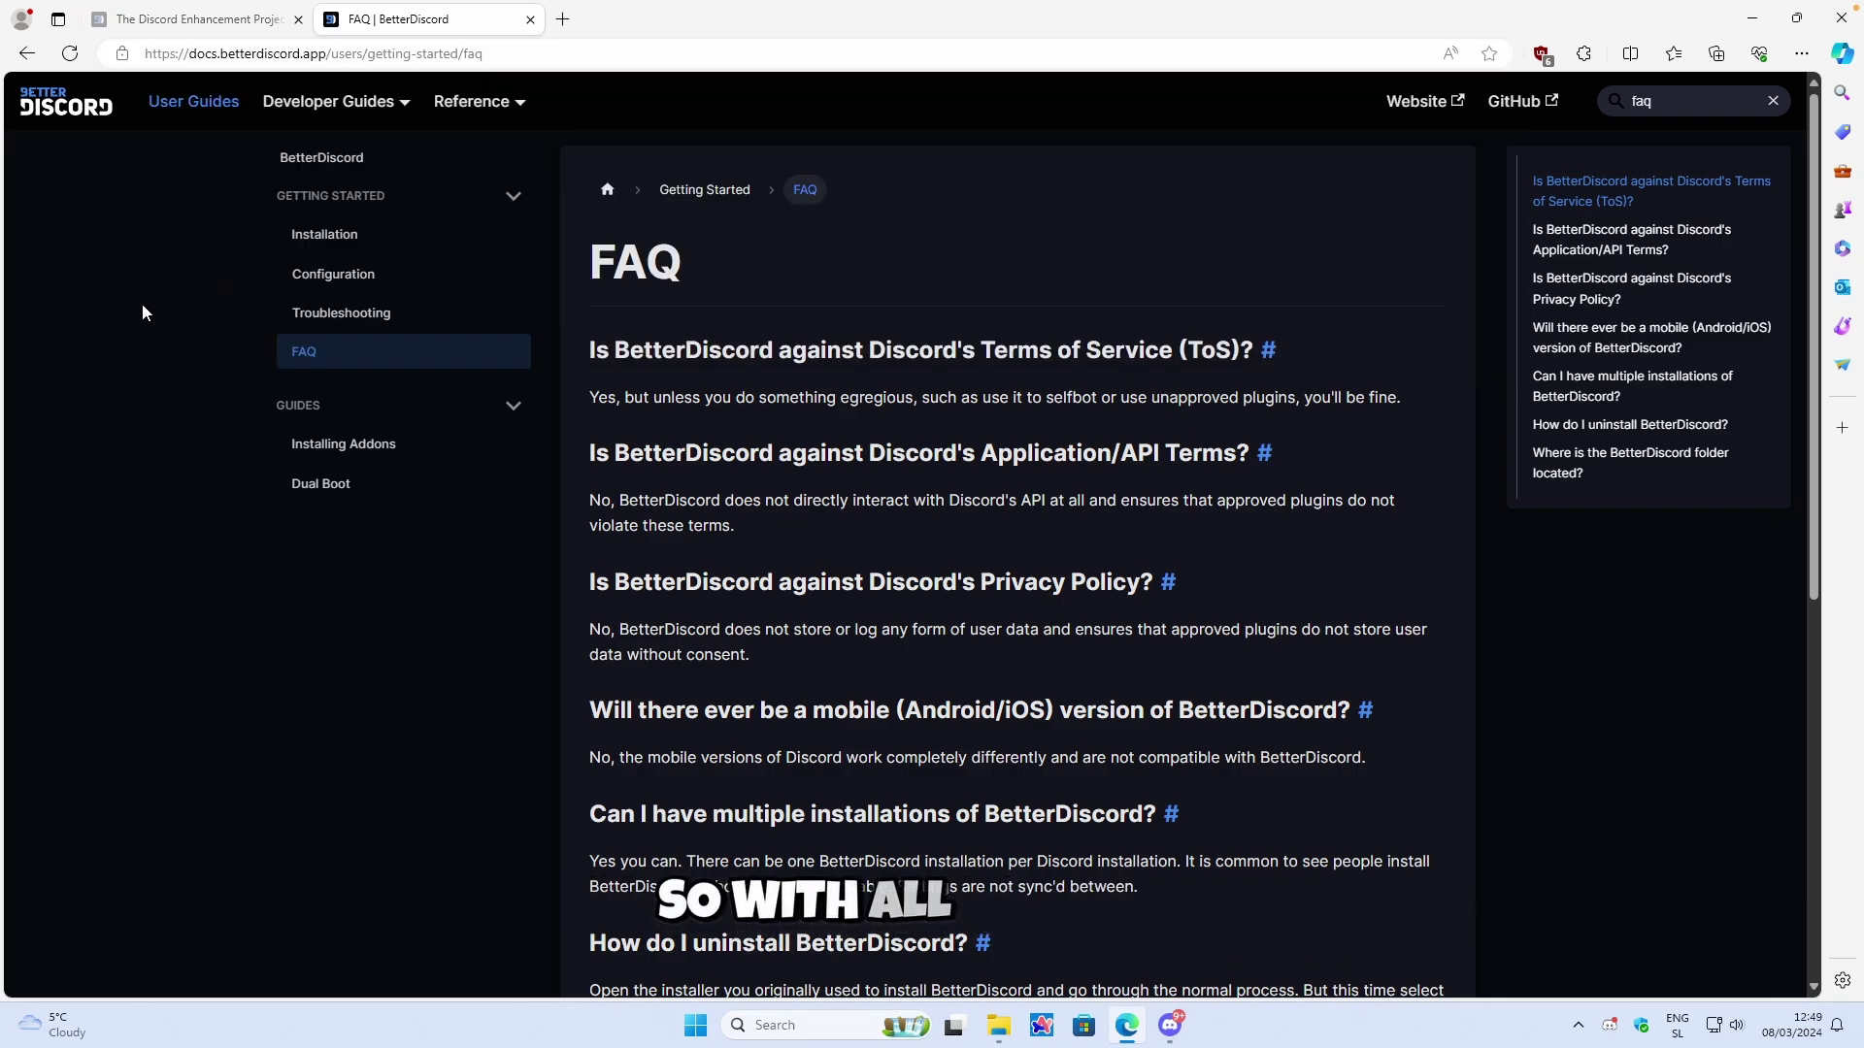
pyautogui.click(207, 26)
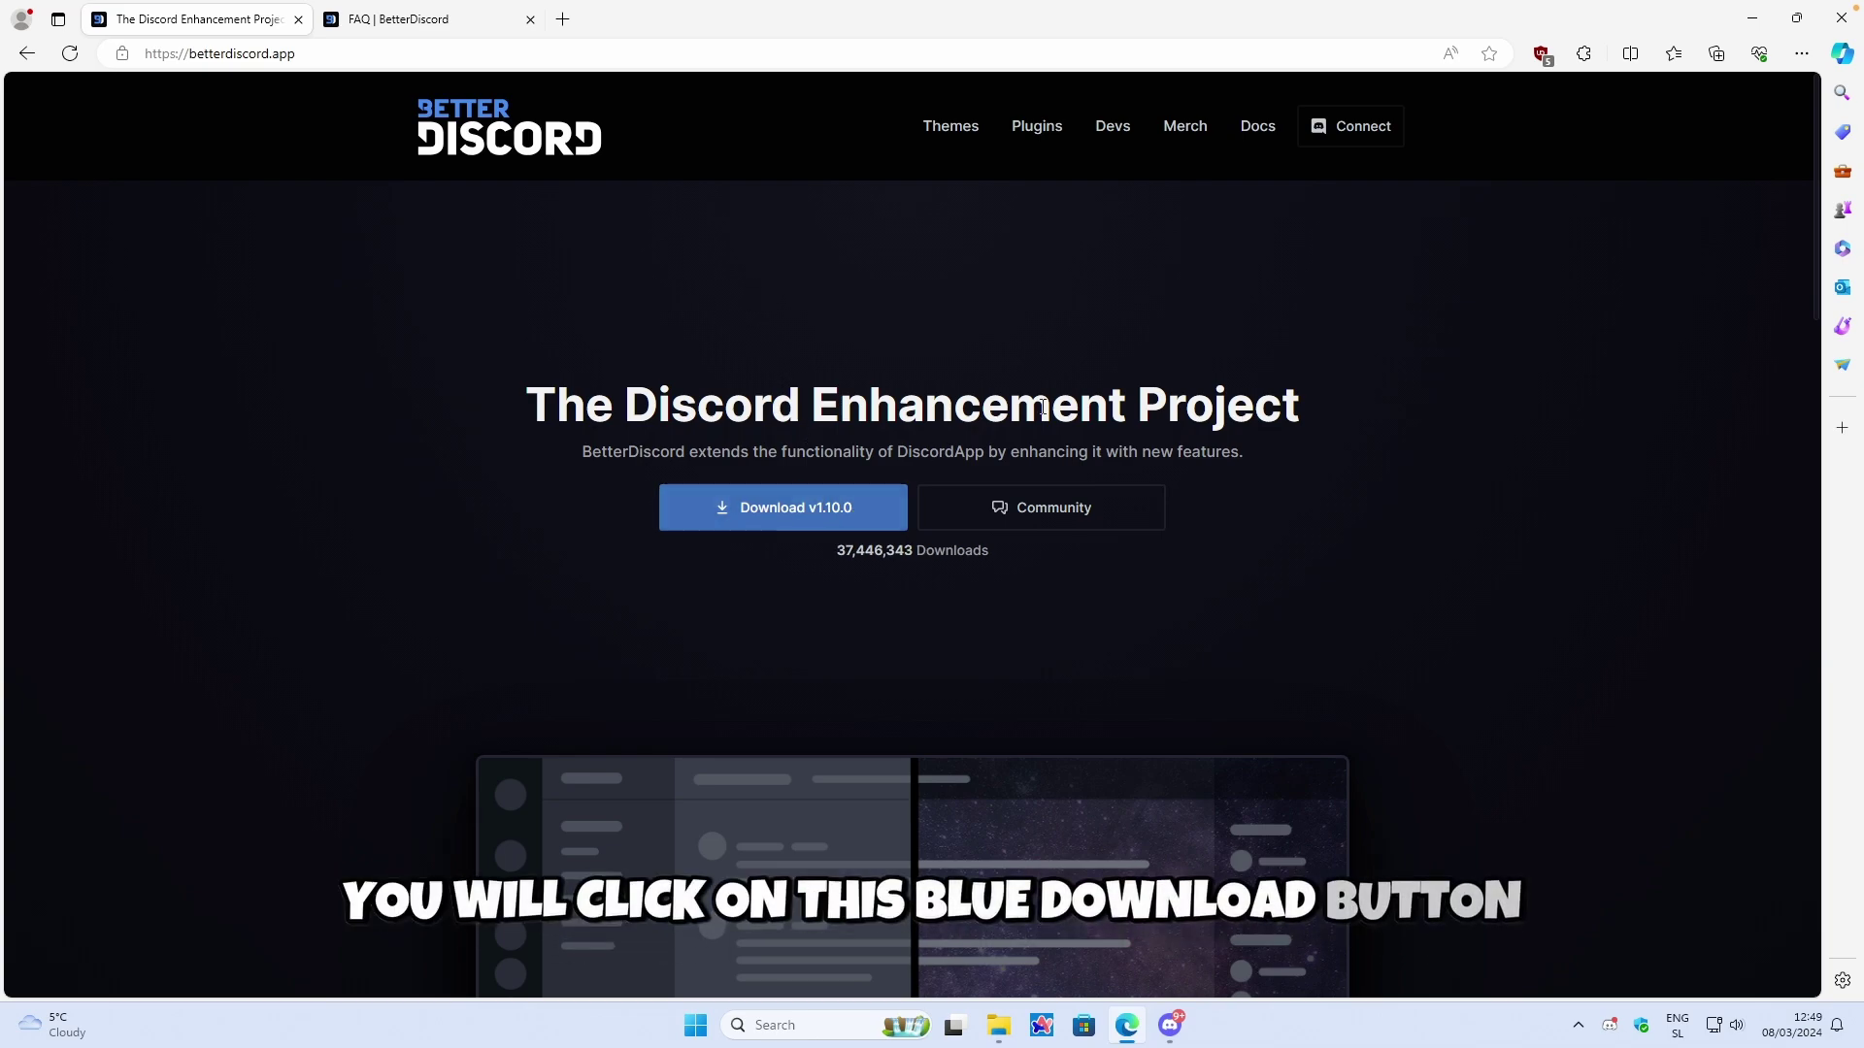
# Step: In Downloads, turn on file name extensions and select BetterDiscord-Windows.exe
pyautogui.click(999, 1025)
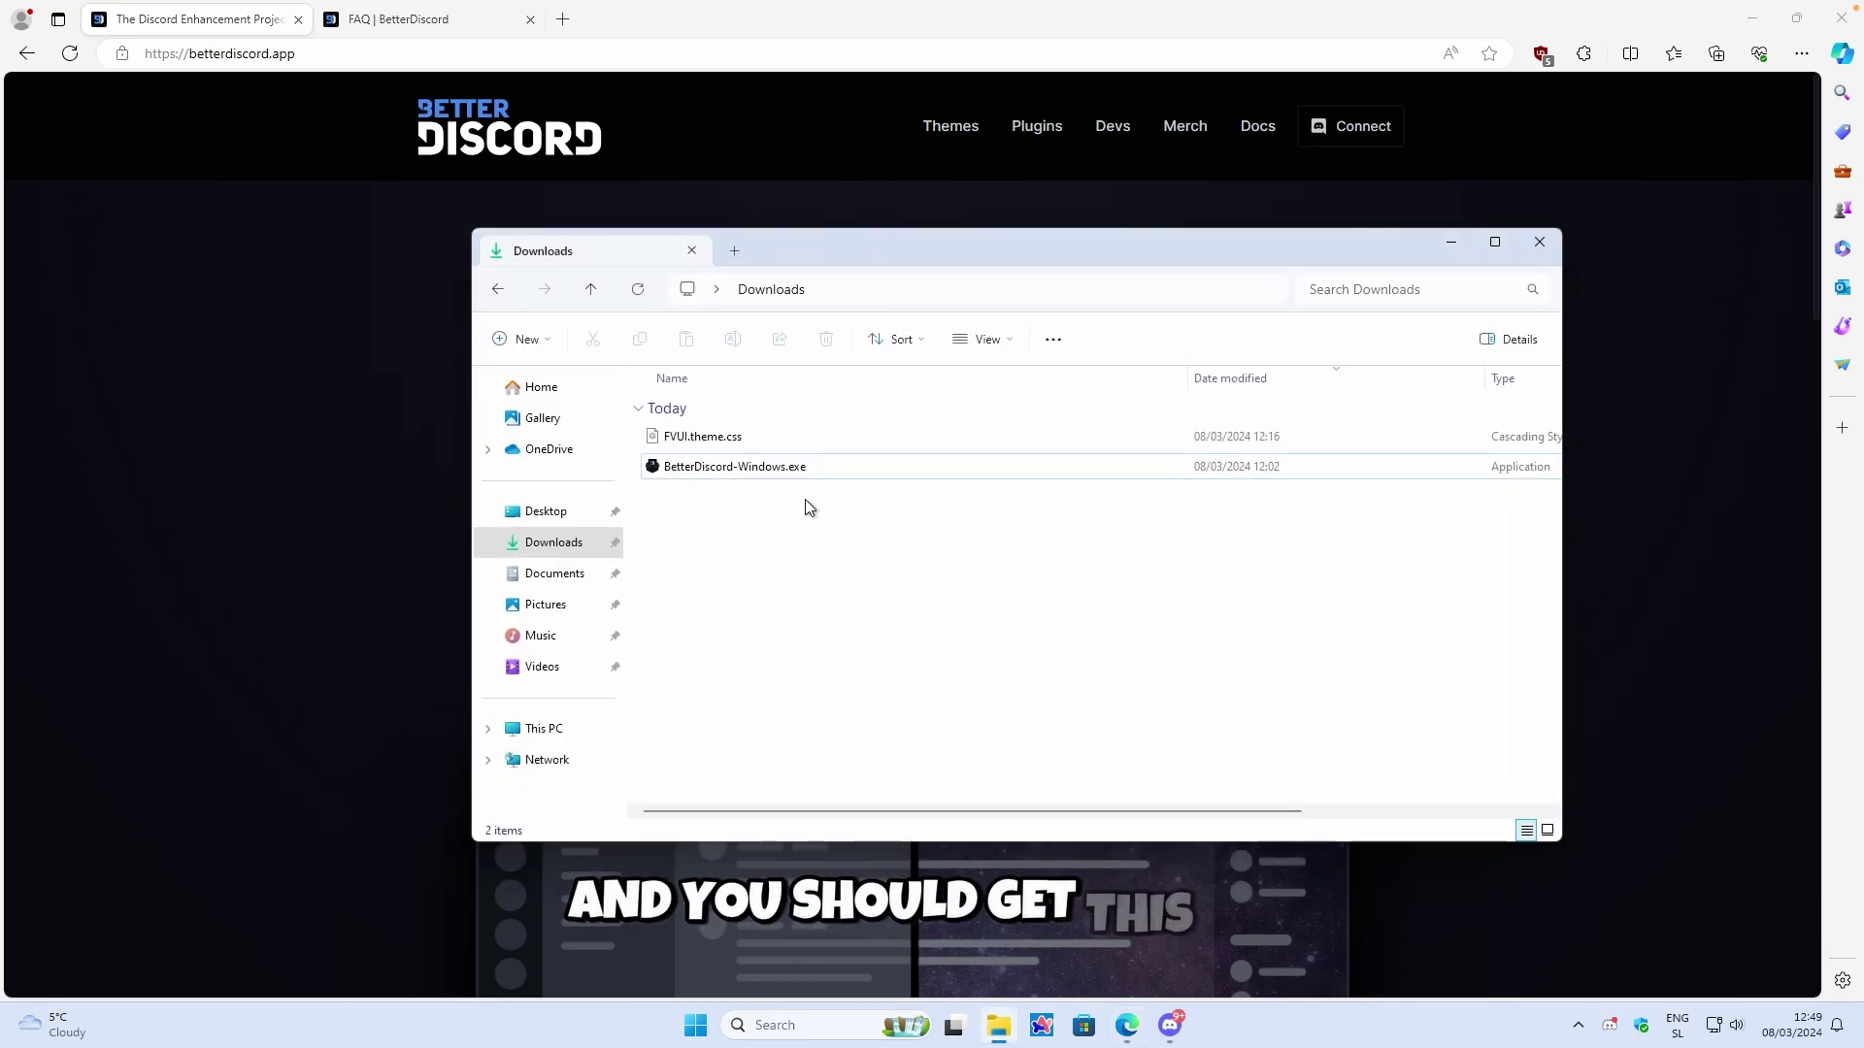
pyautogui.click(779, 470)
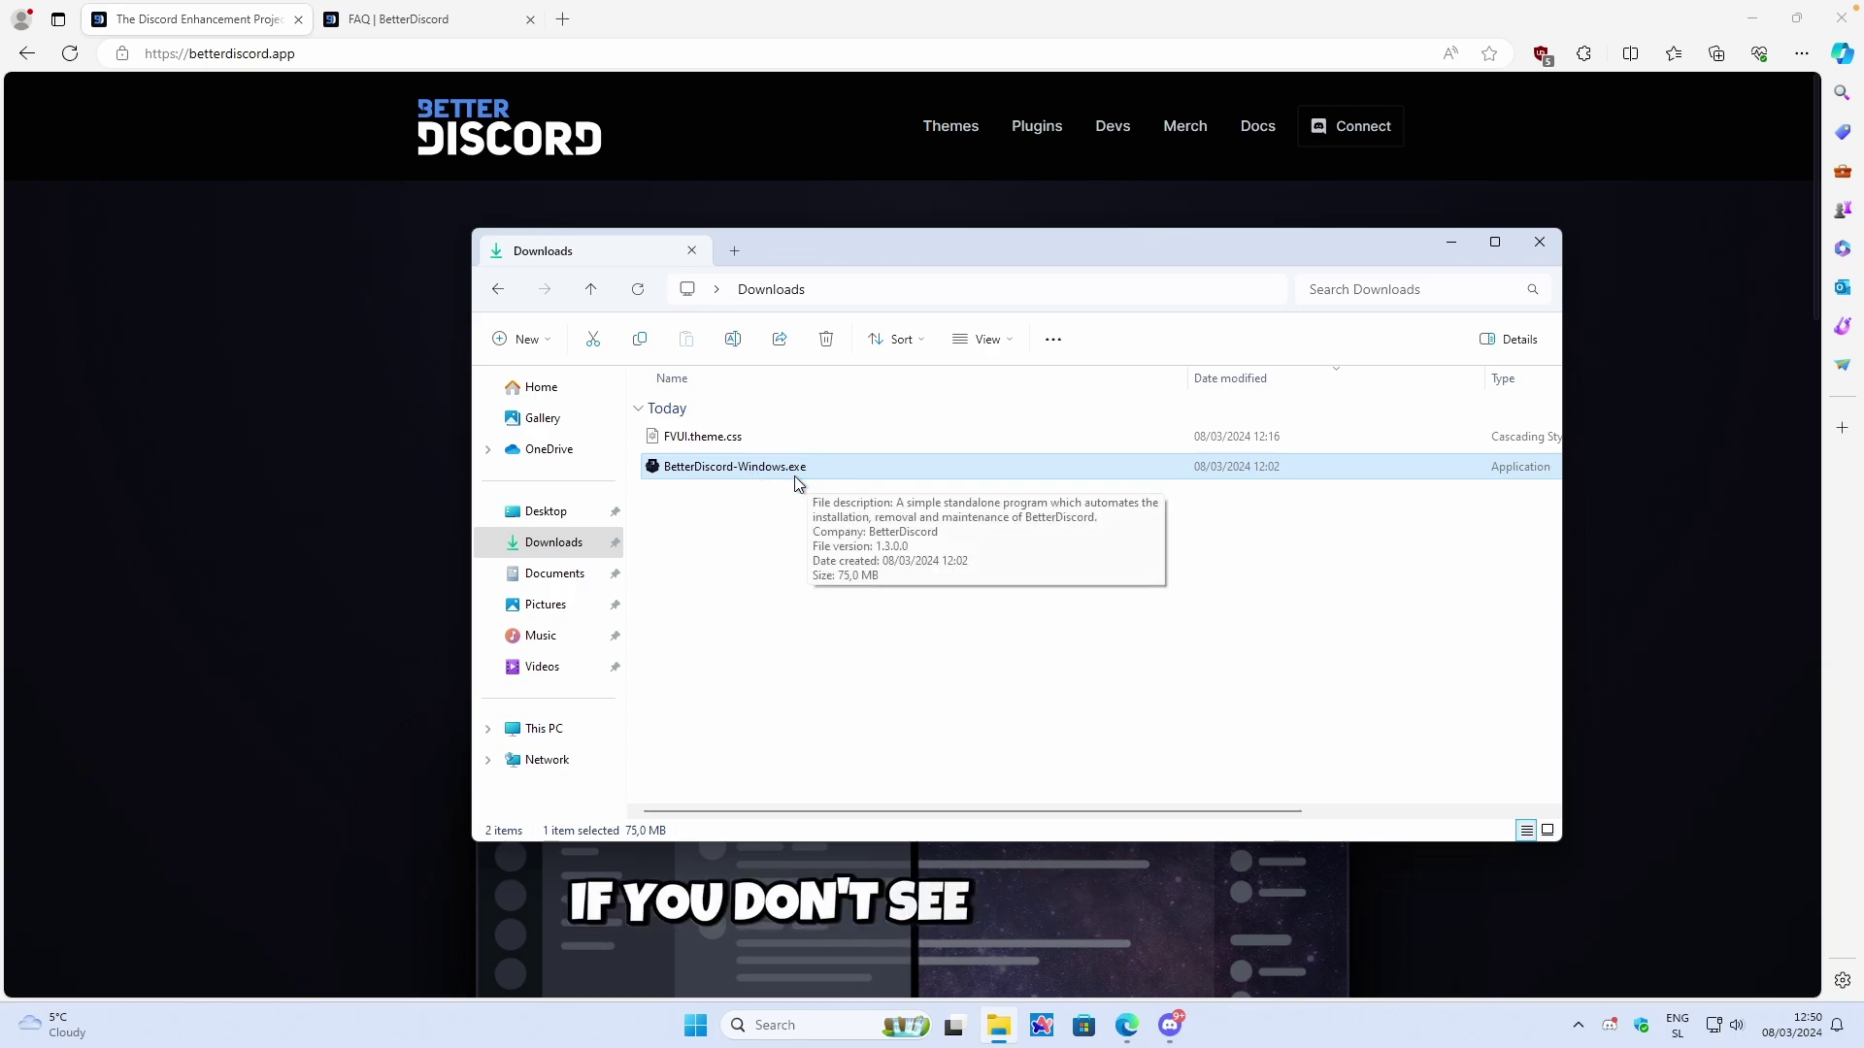
pyautogui.click(1002, 344)
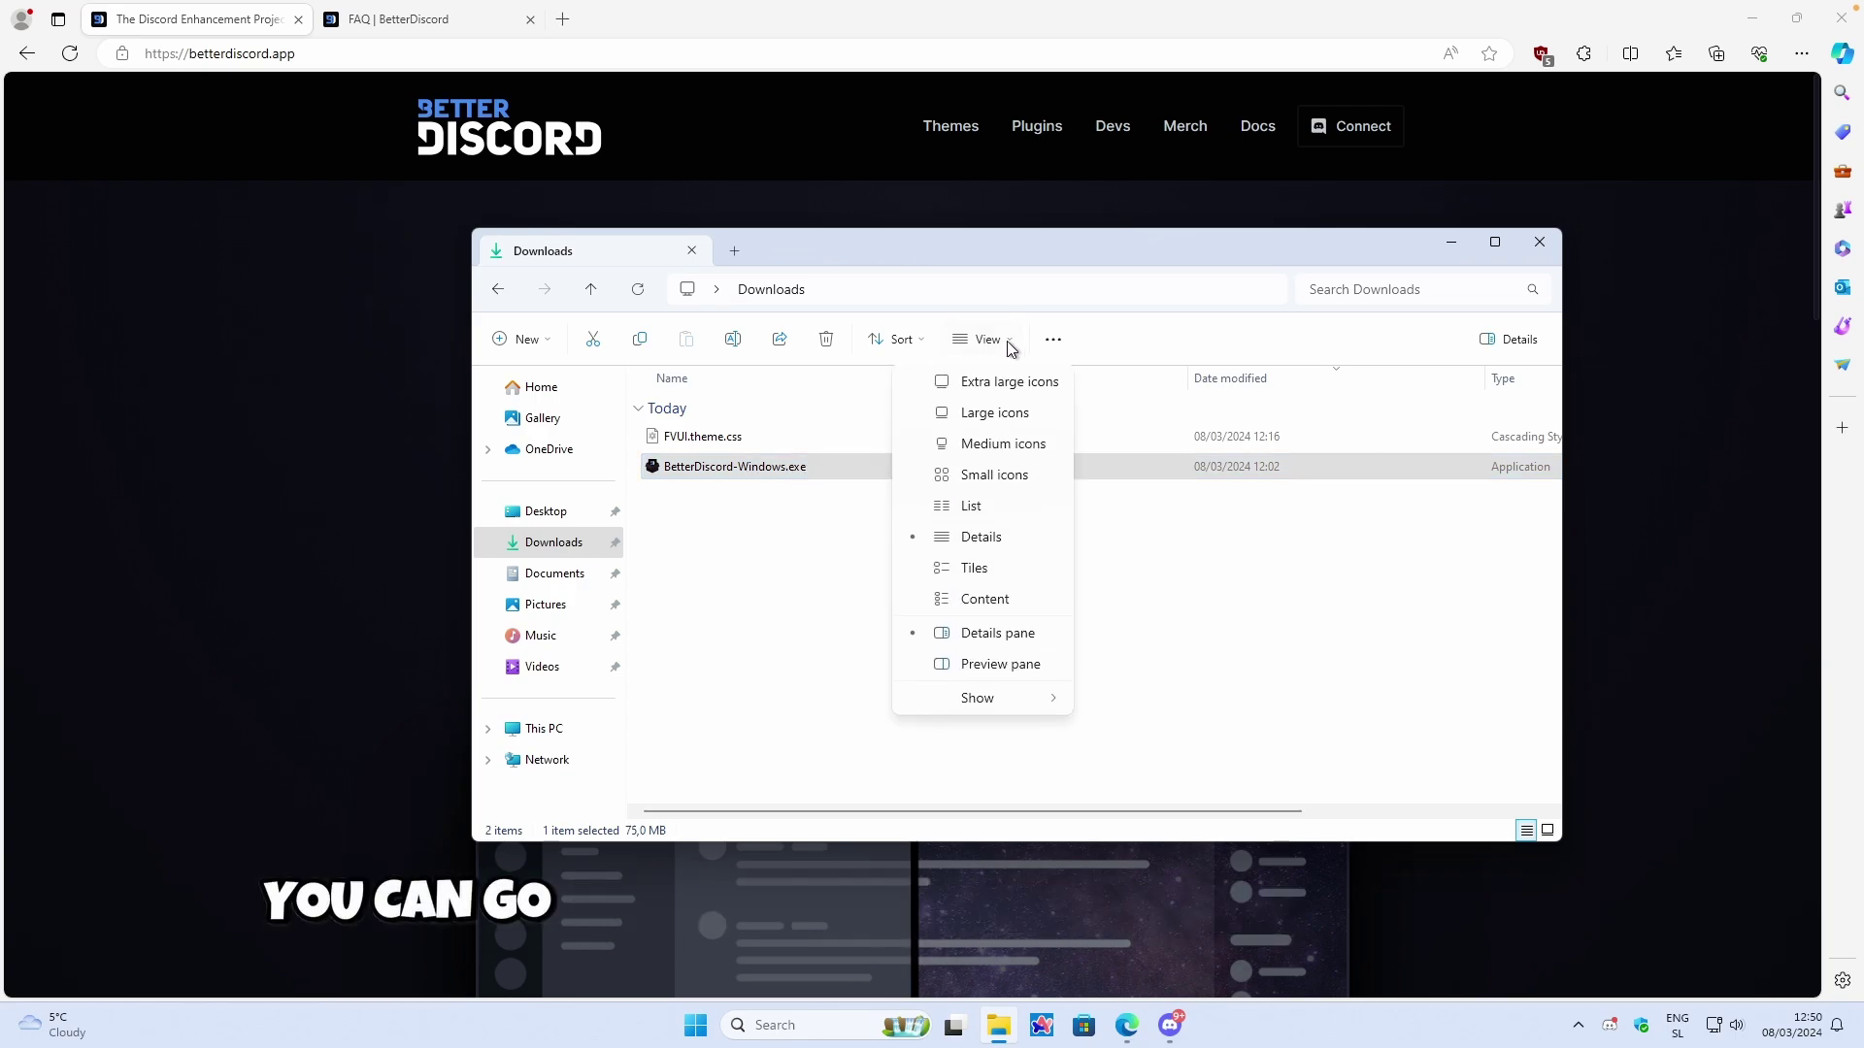
pyautogui.click(968, 705)
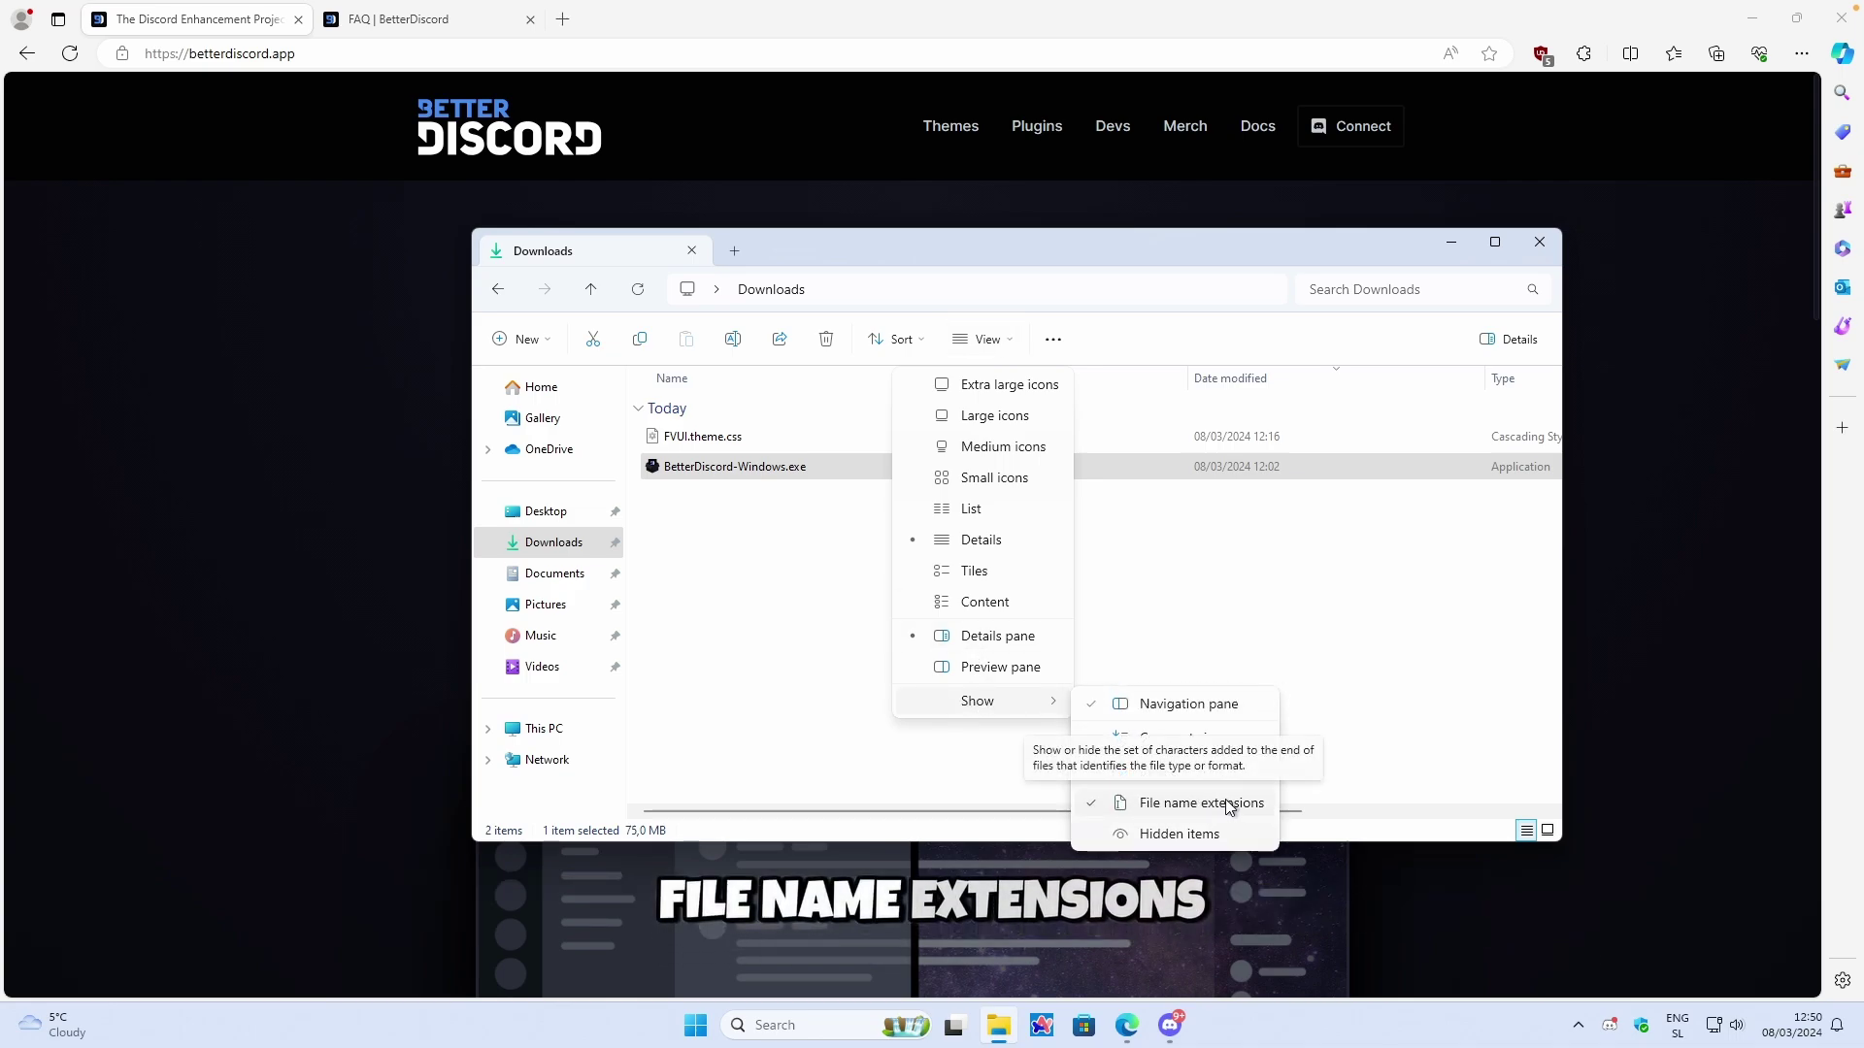
pyautogui.click(858, 499)
pyautogui.click(789, 473)
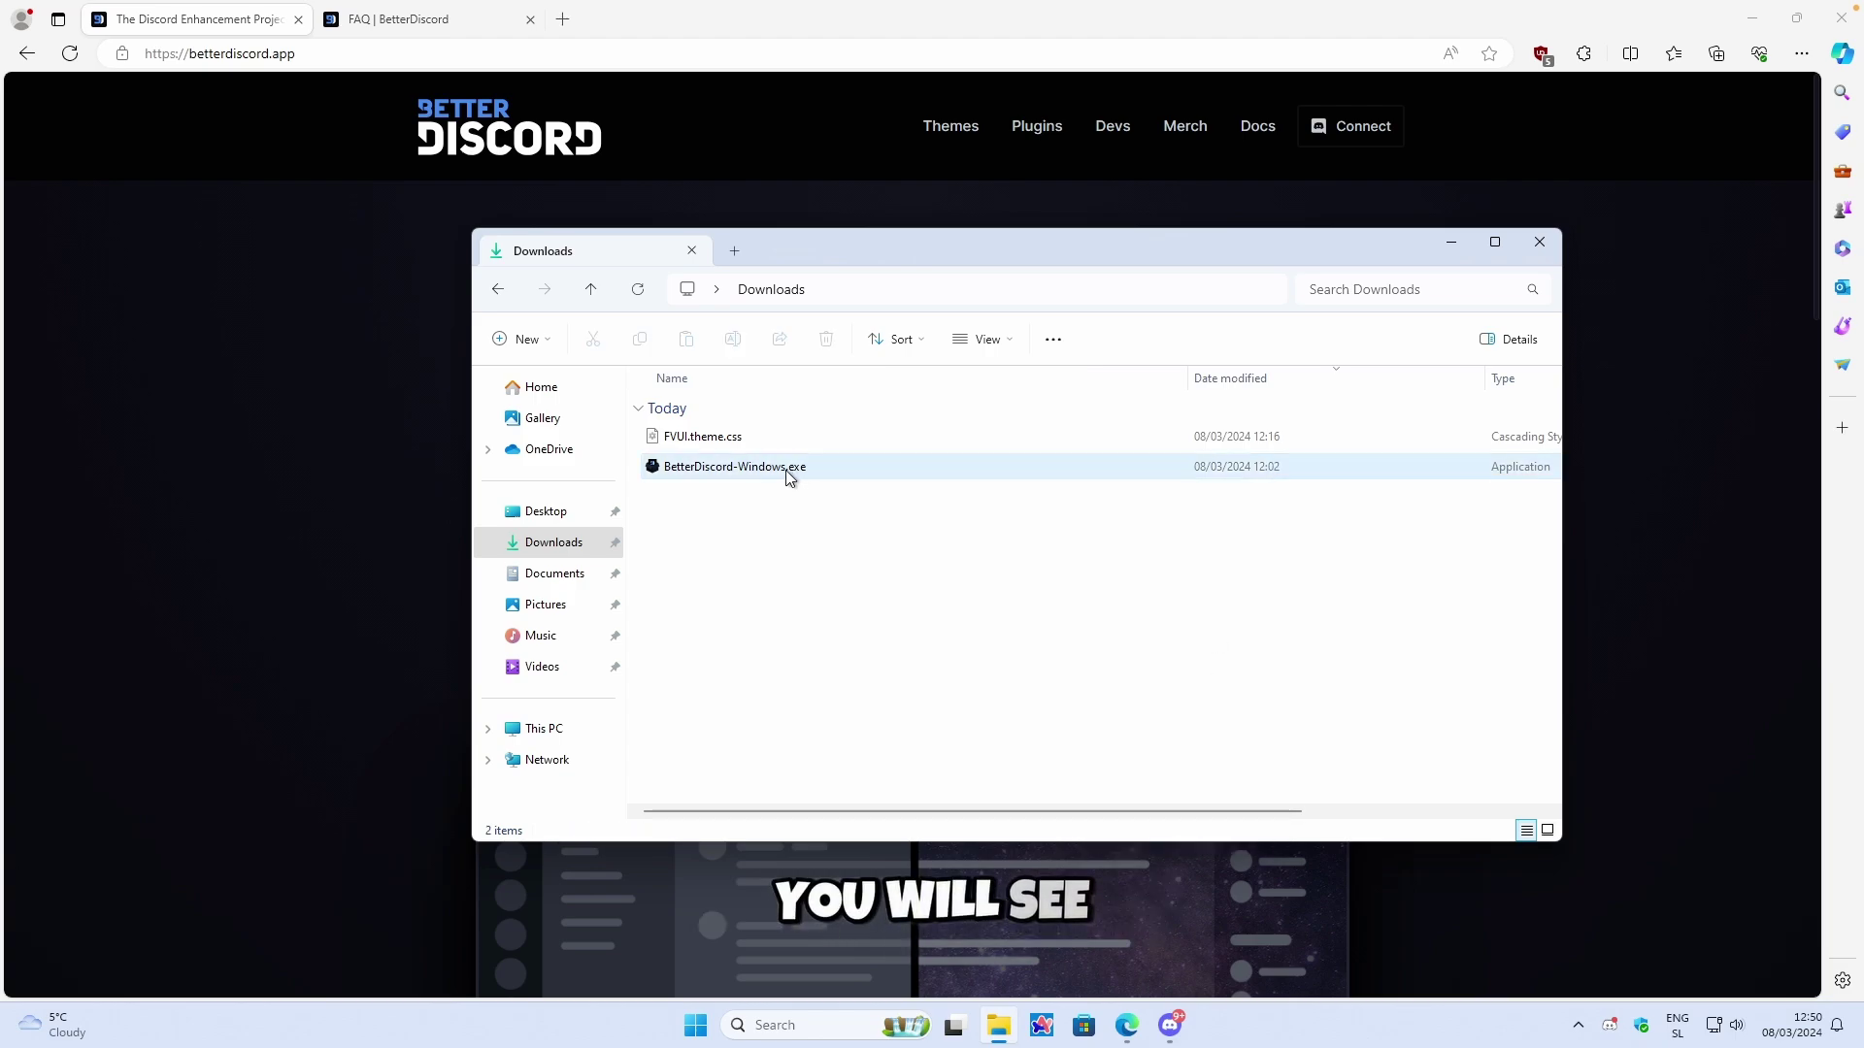
pyautogui.click(812, 464)
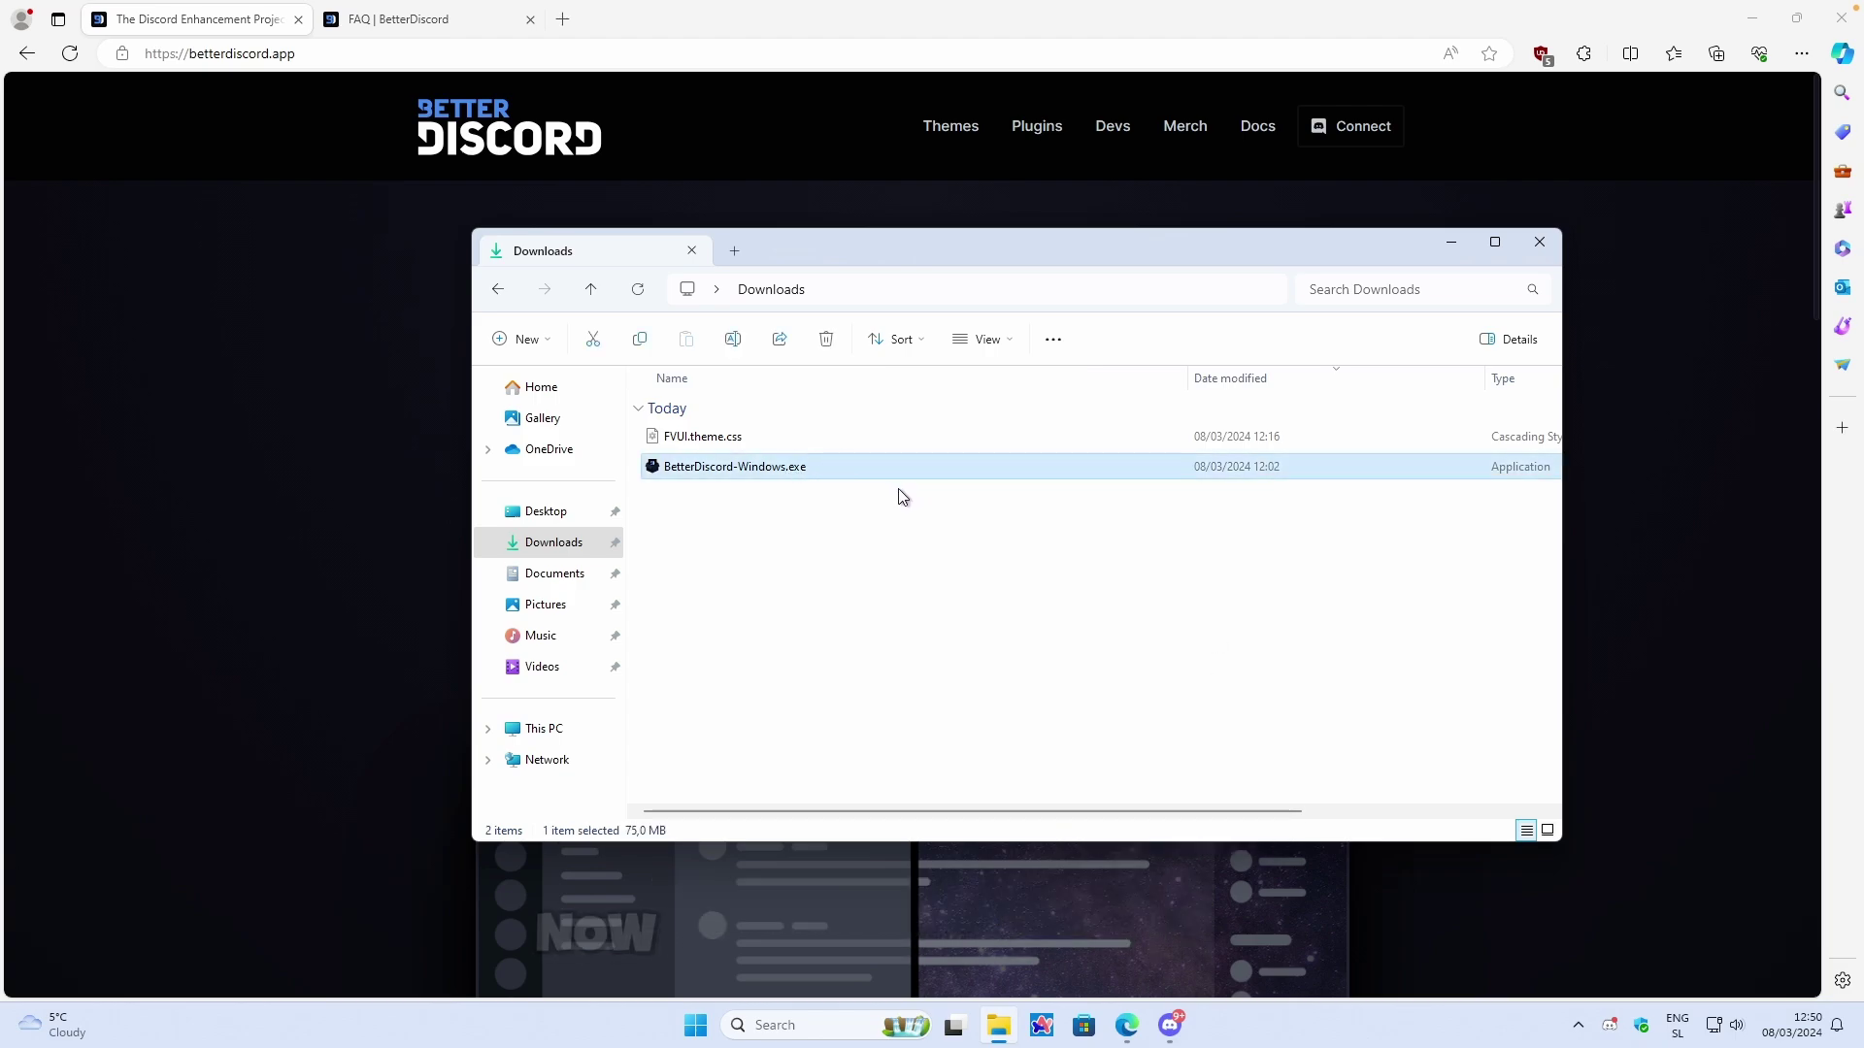
# Step: Run BetterDiscord-Windows.exe, accept the license, and install BetterDiscord into the standard Discord client
pyautogui.doubleClick(783, 479)
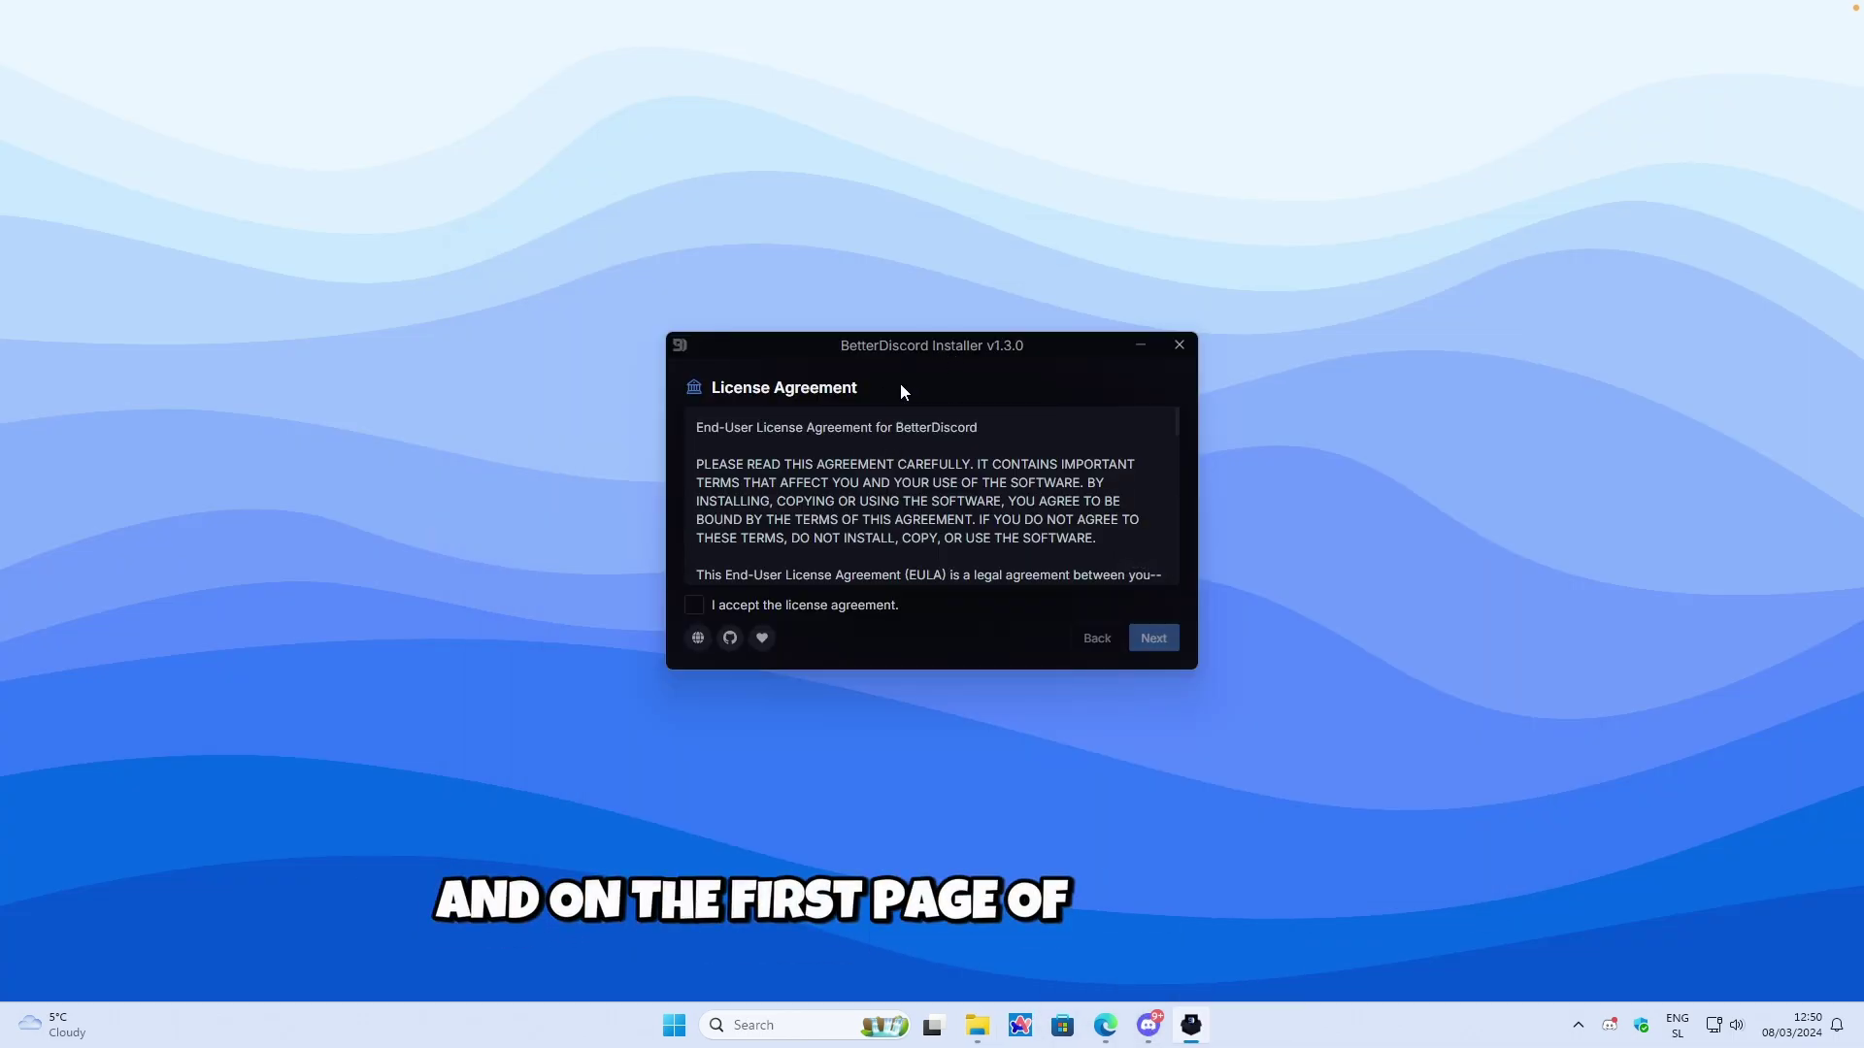
pyautogui.click(694, 605)
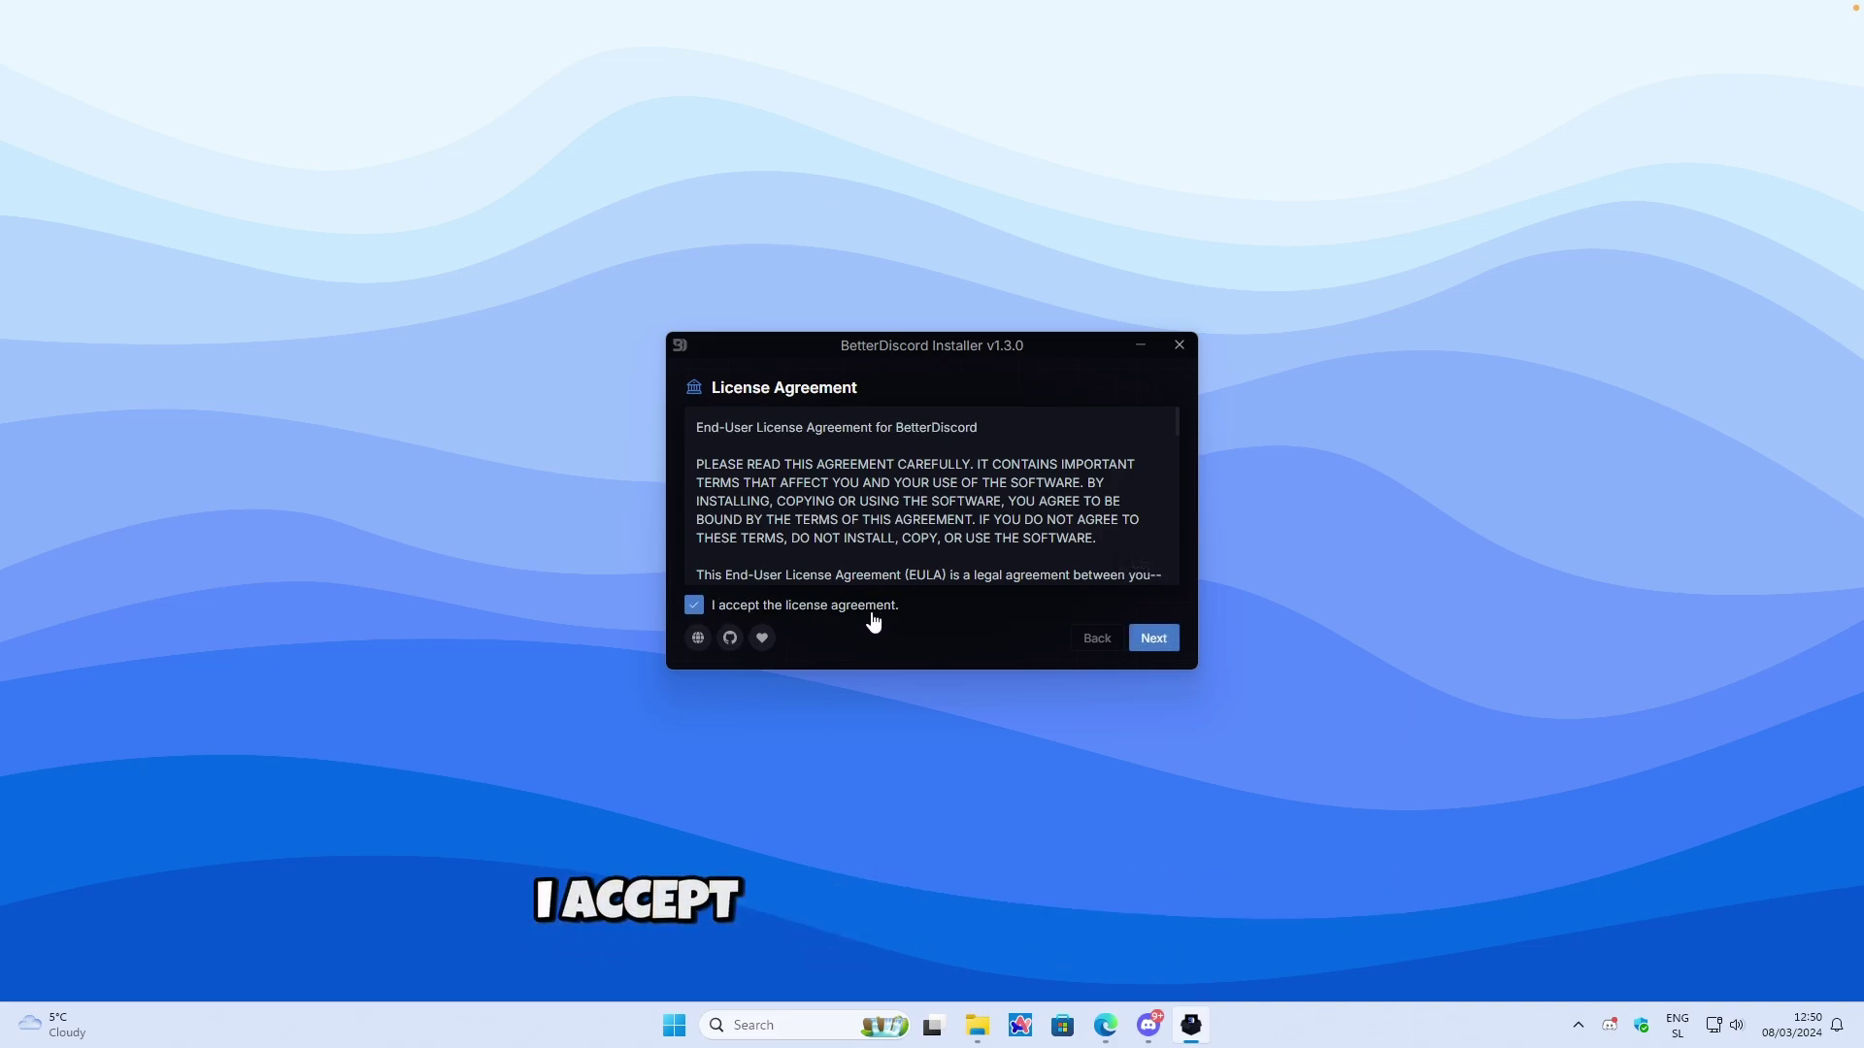
pyautogui.click(1153, 637)
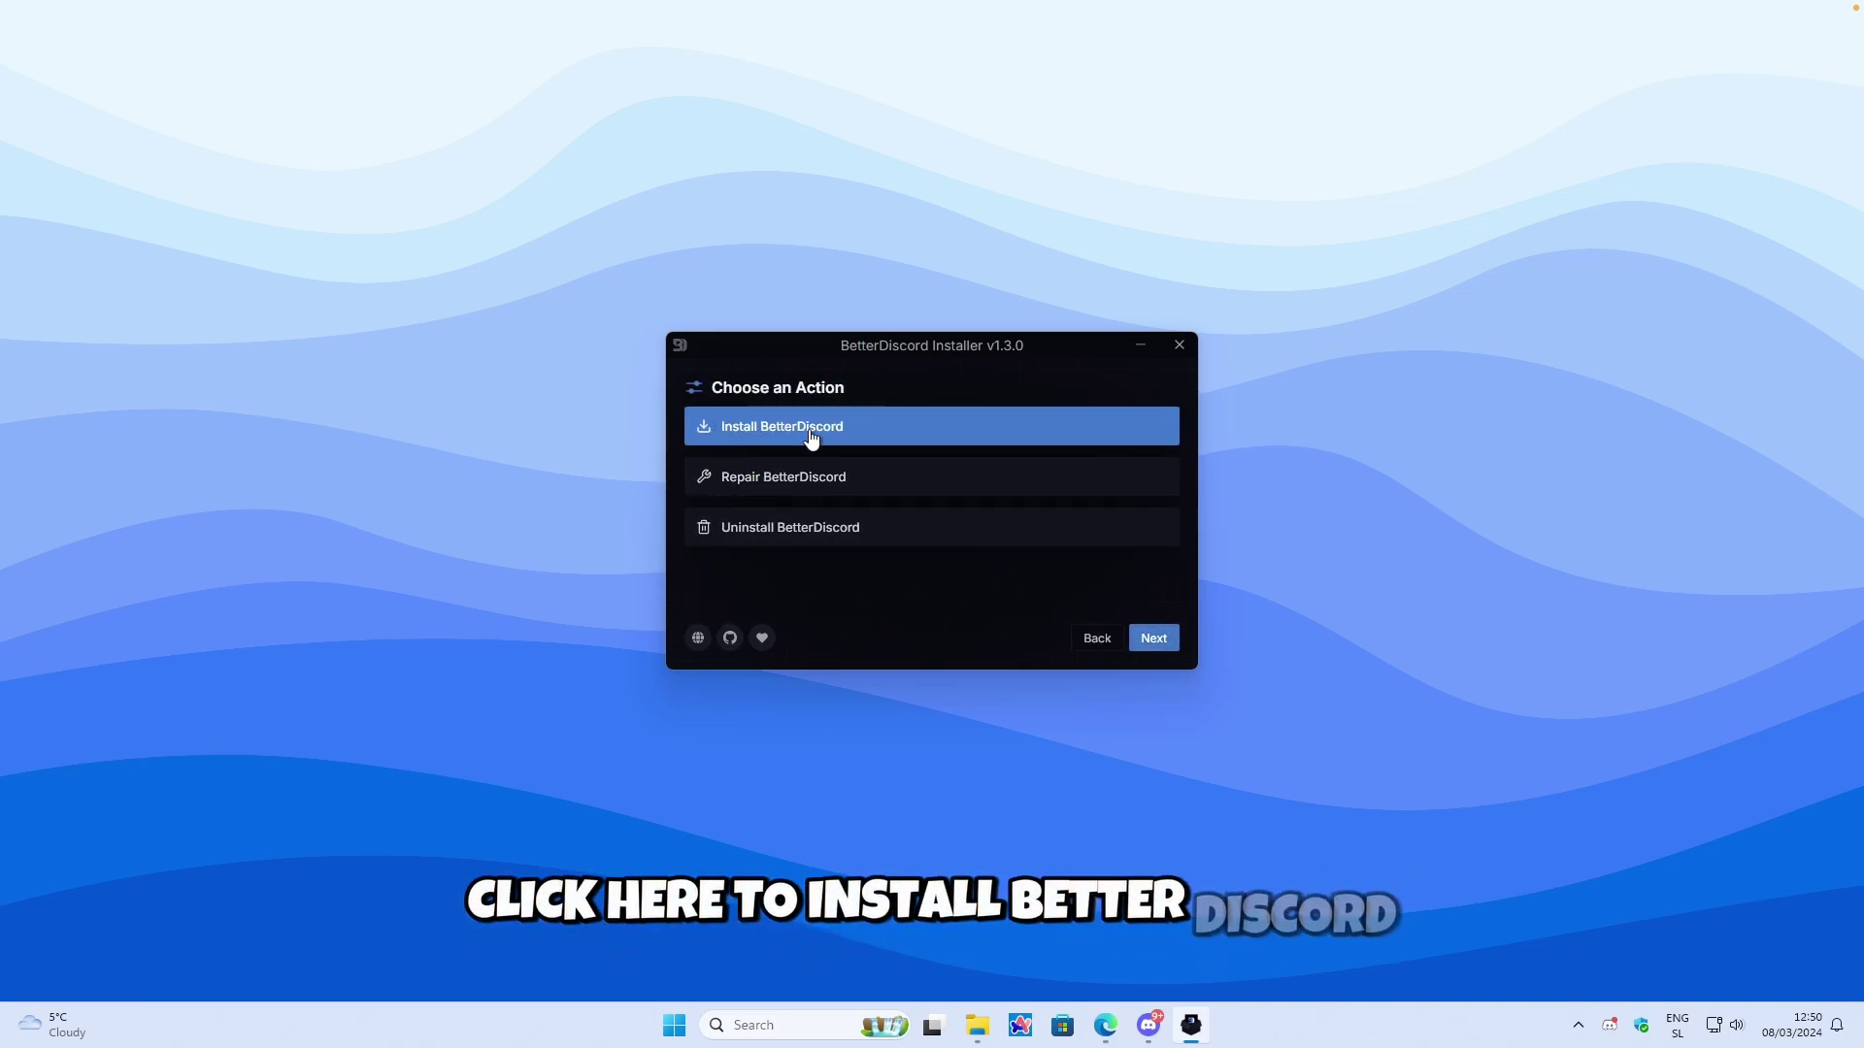
pyautogui.click(1151, 638)
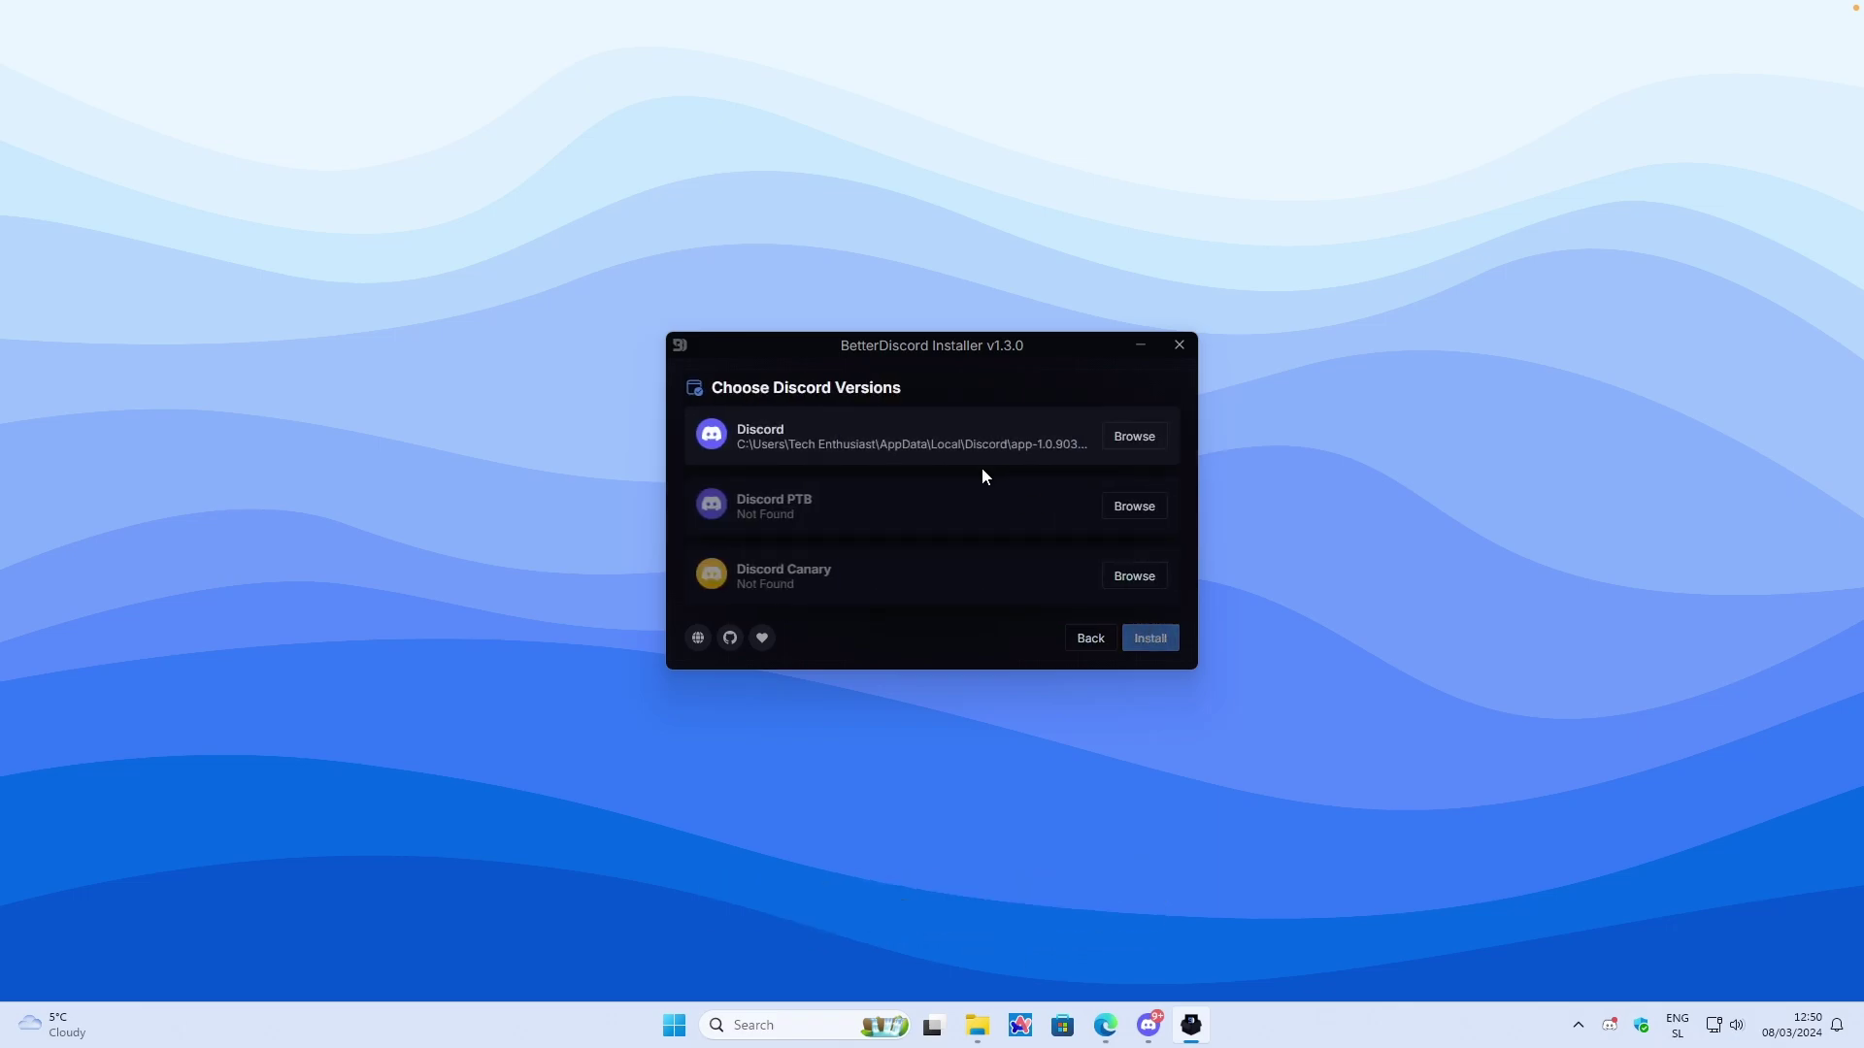
pyautogui.click(798, 446)
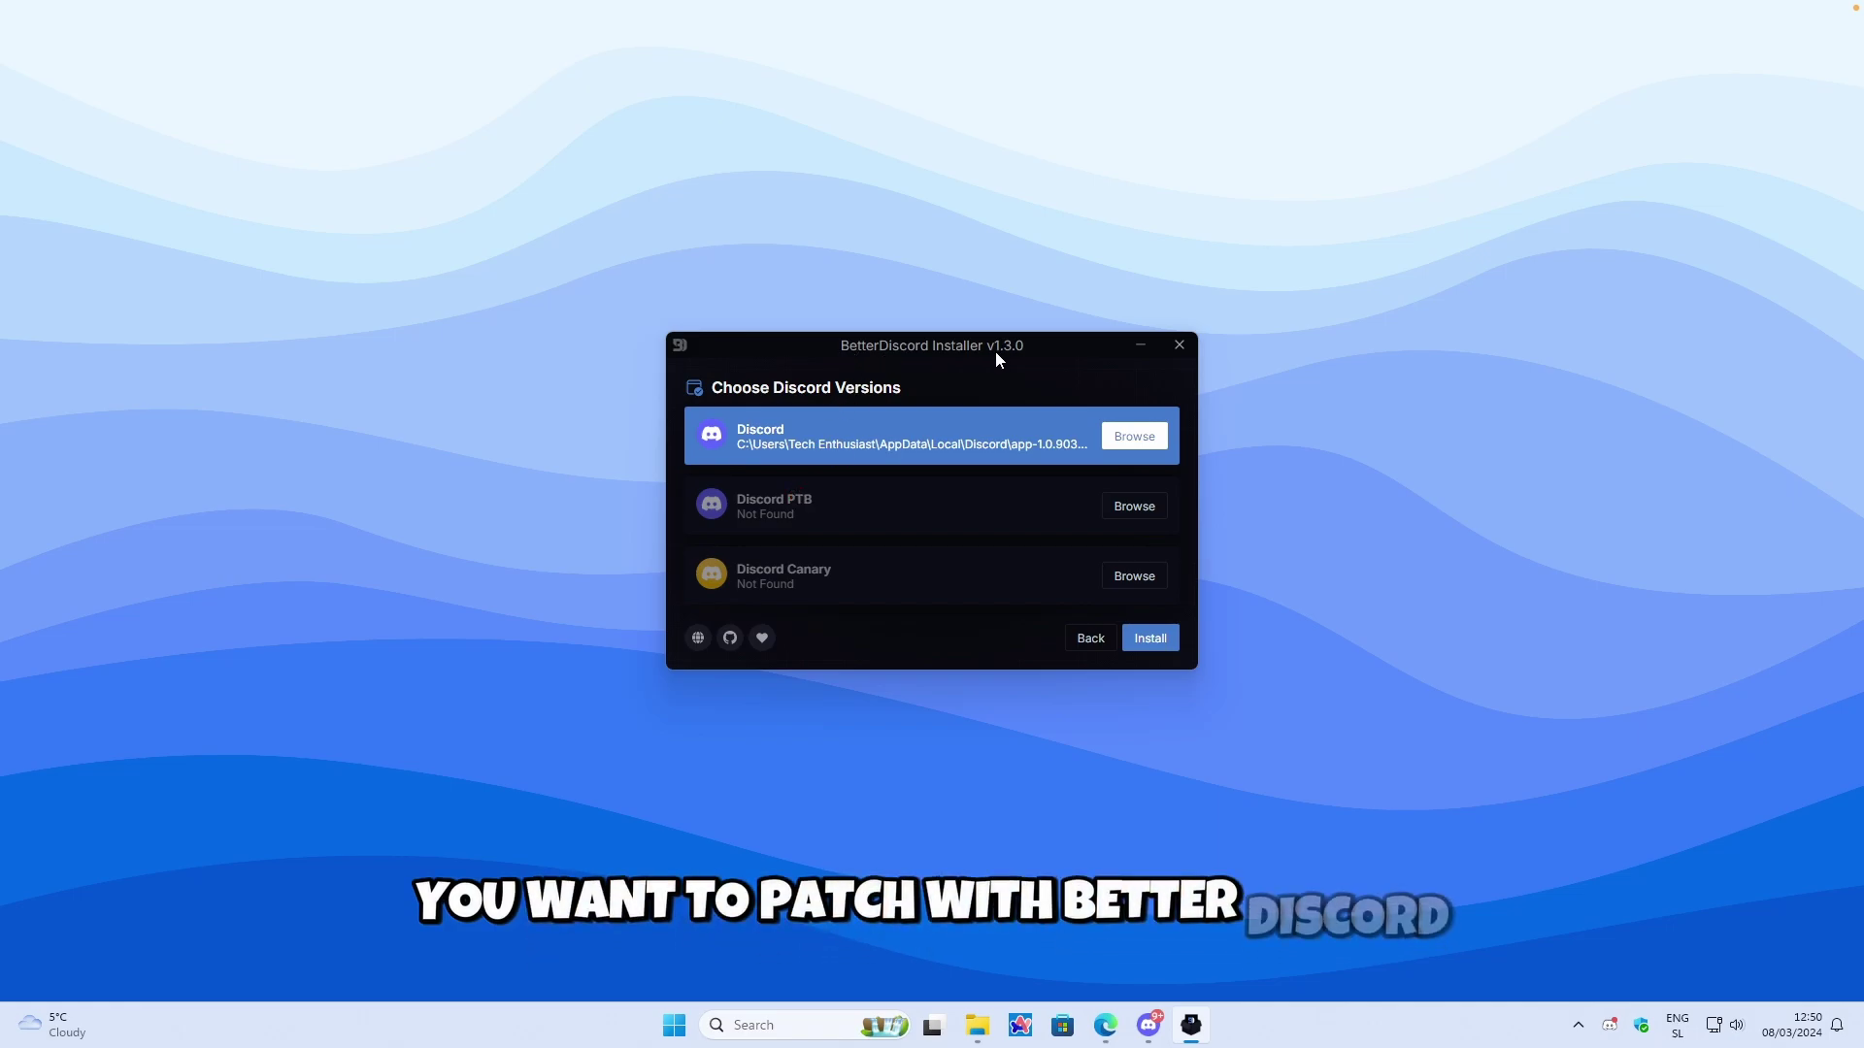
pyautogui.click(1165, 640)
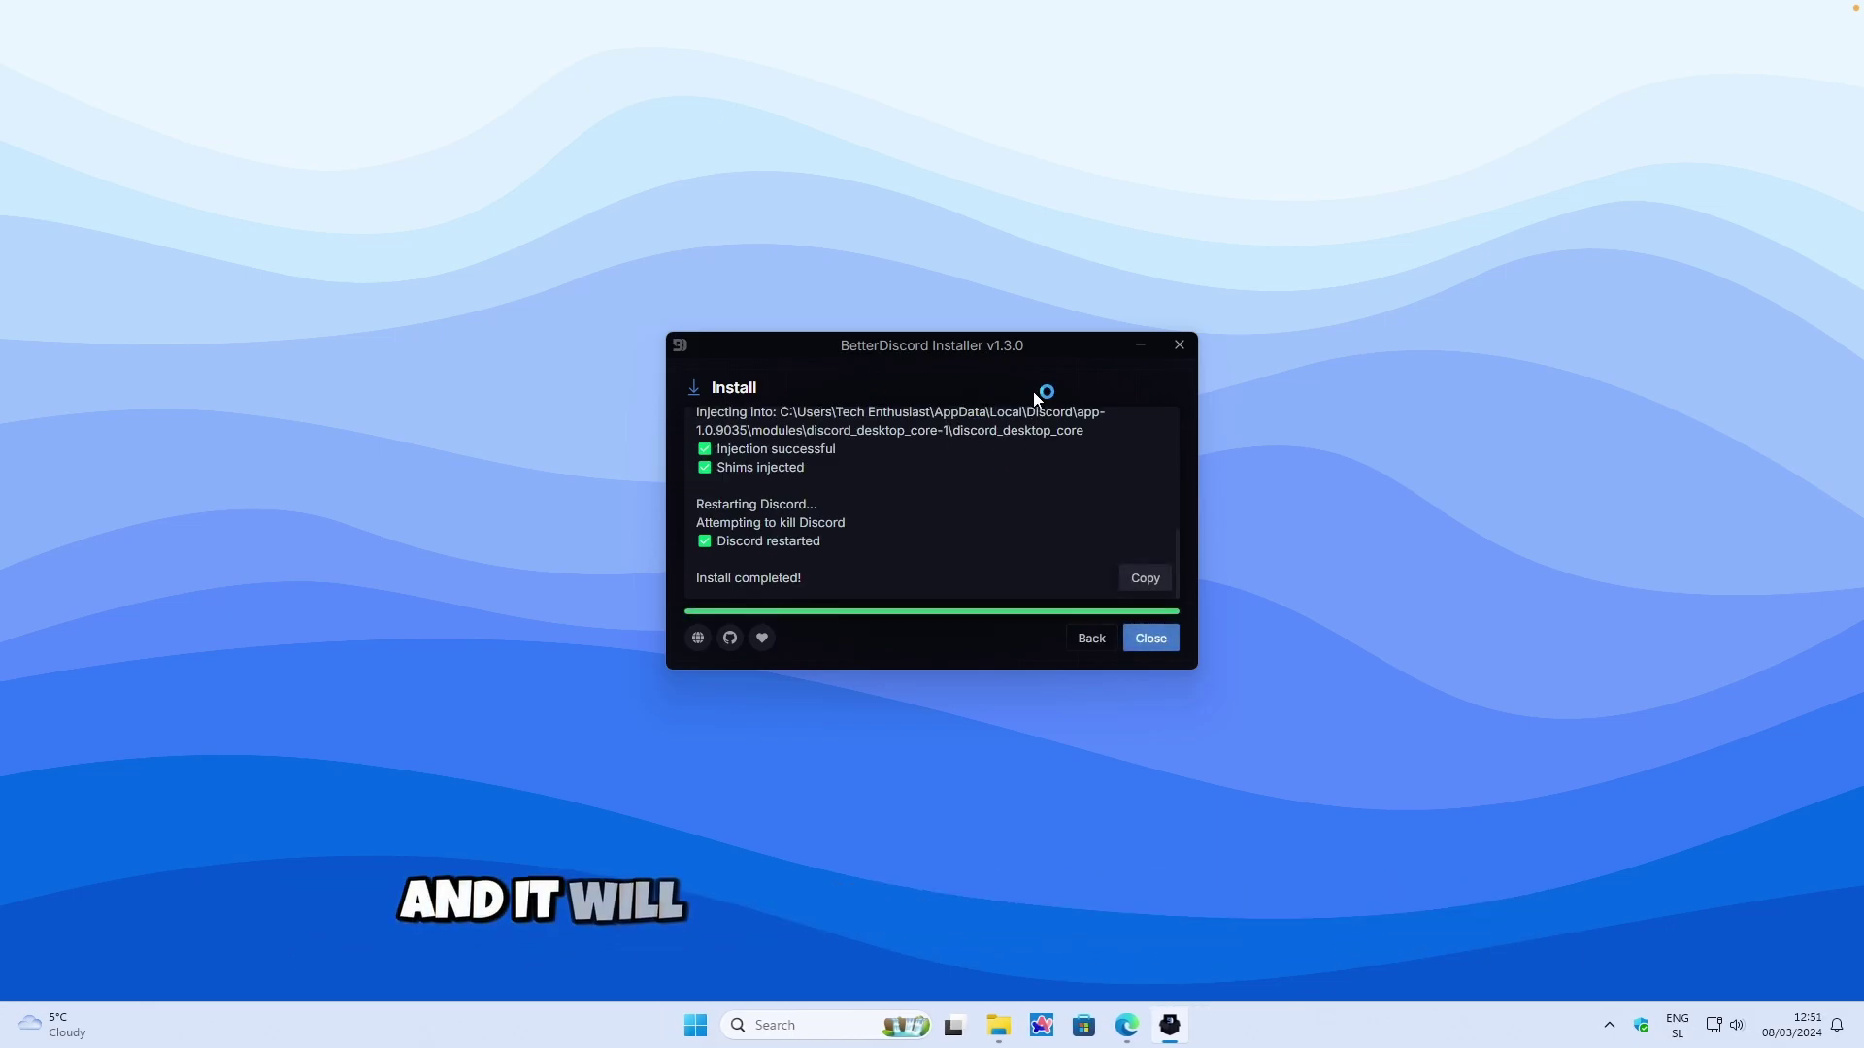
pyautogui.click(1167, 636)
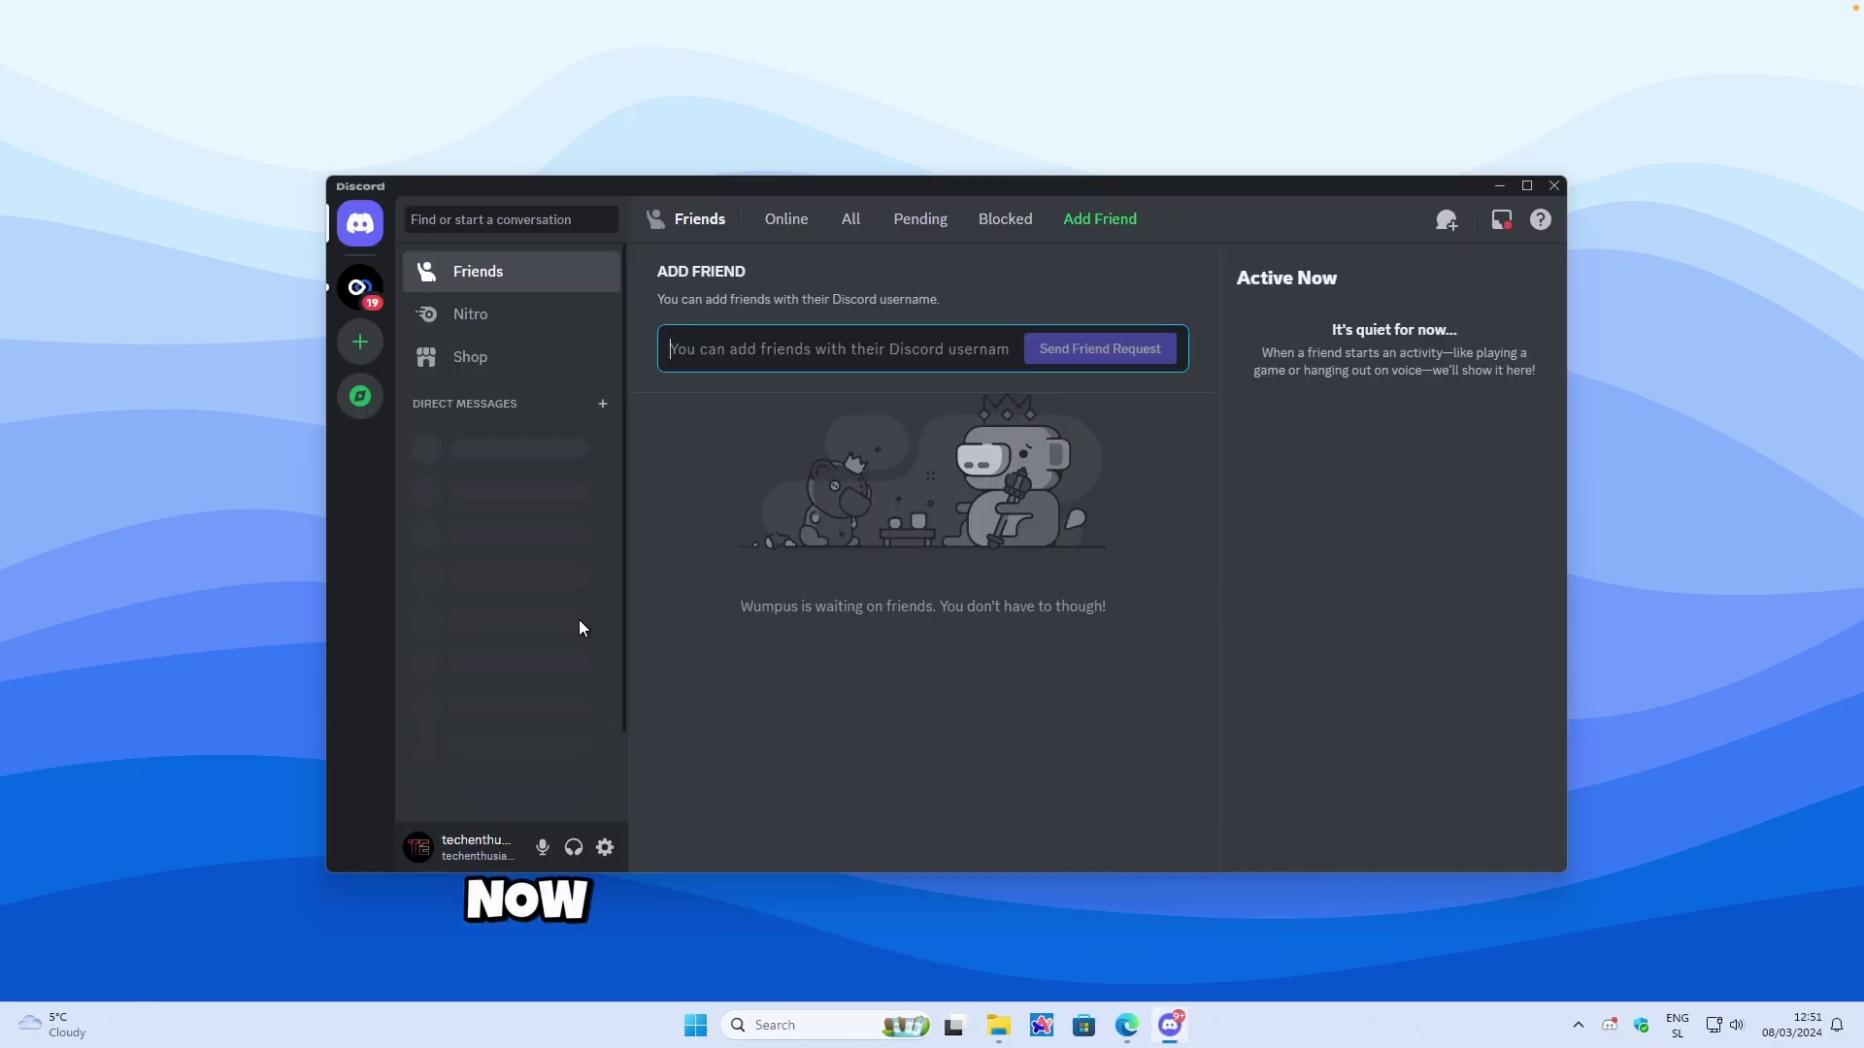
# Step: Open Discord's User Settings and scroll the sidebar to the BetterDiscord section
pyautogui.click(603, 849)
pyautogui.scroll(-3, 587, 452)
pyautogui.scroll(-4, 587, 453)
pyautogui.scroll(3, 603, 464)
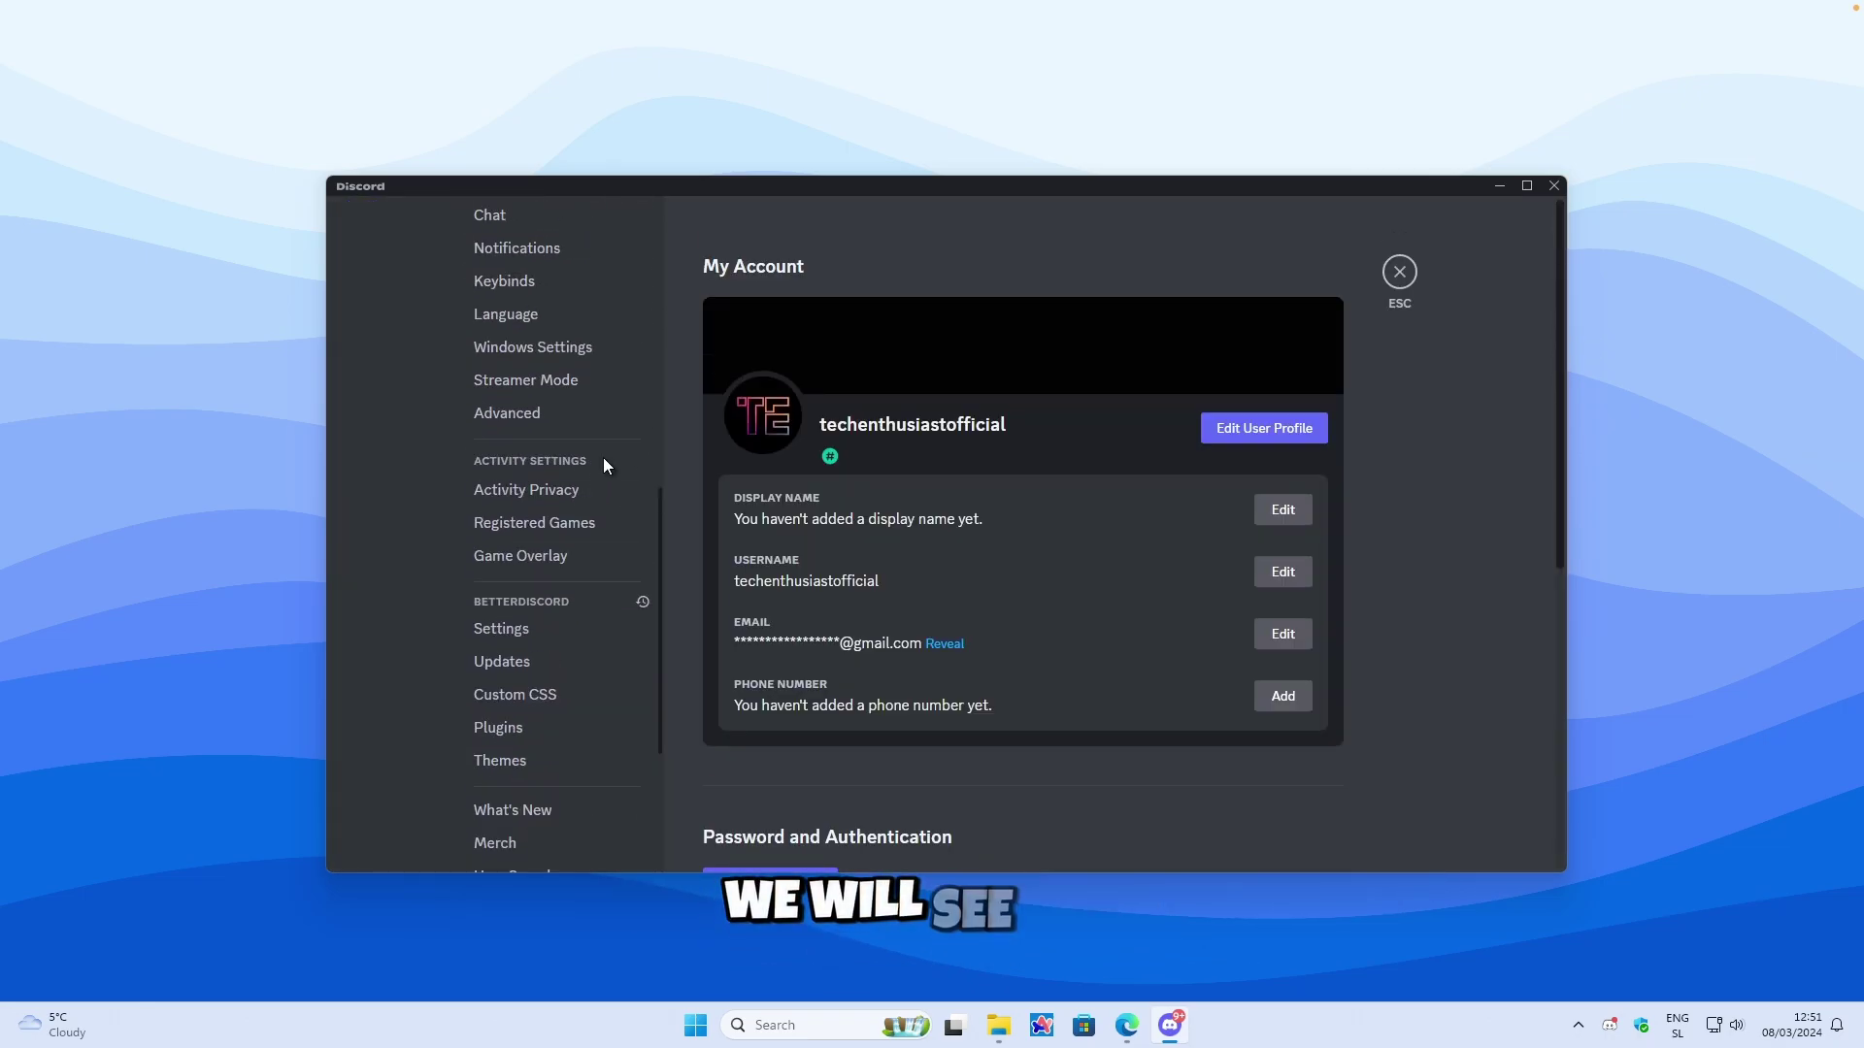
# Step: Browse BetterDiscord's Settings, Updates, Custom CSS, Plugins and Themes pages
pyautogui.click(529, 641)
pyautogui.click(540, 663)
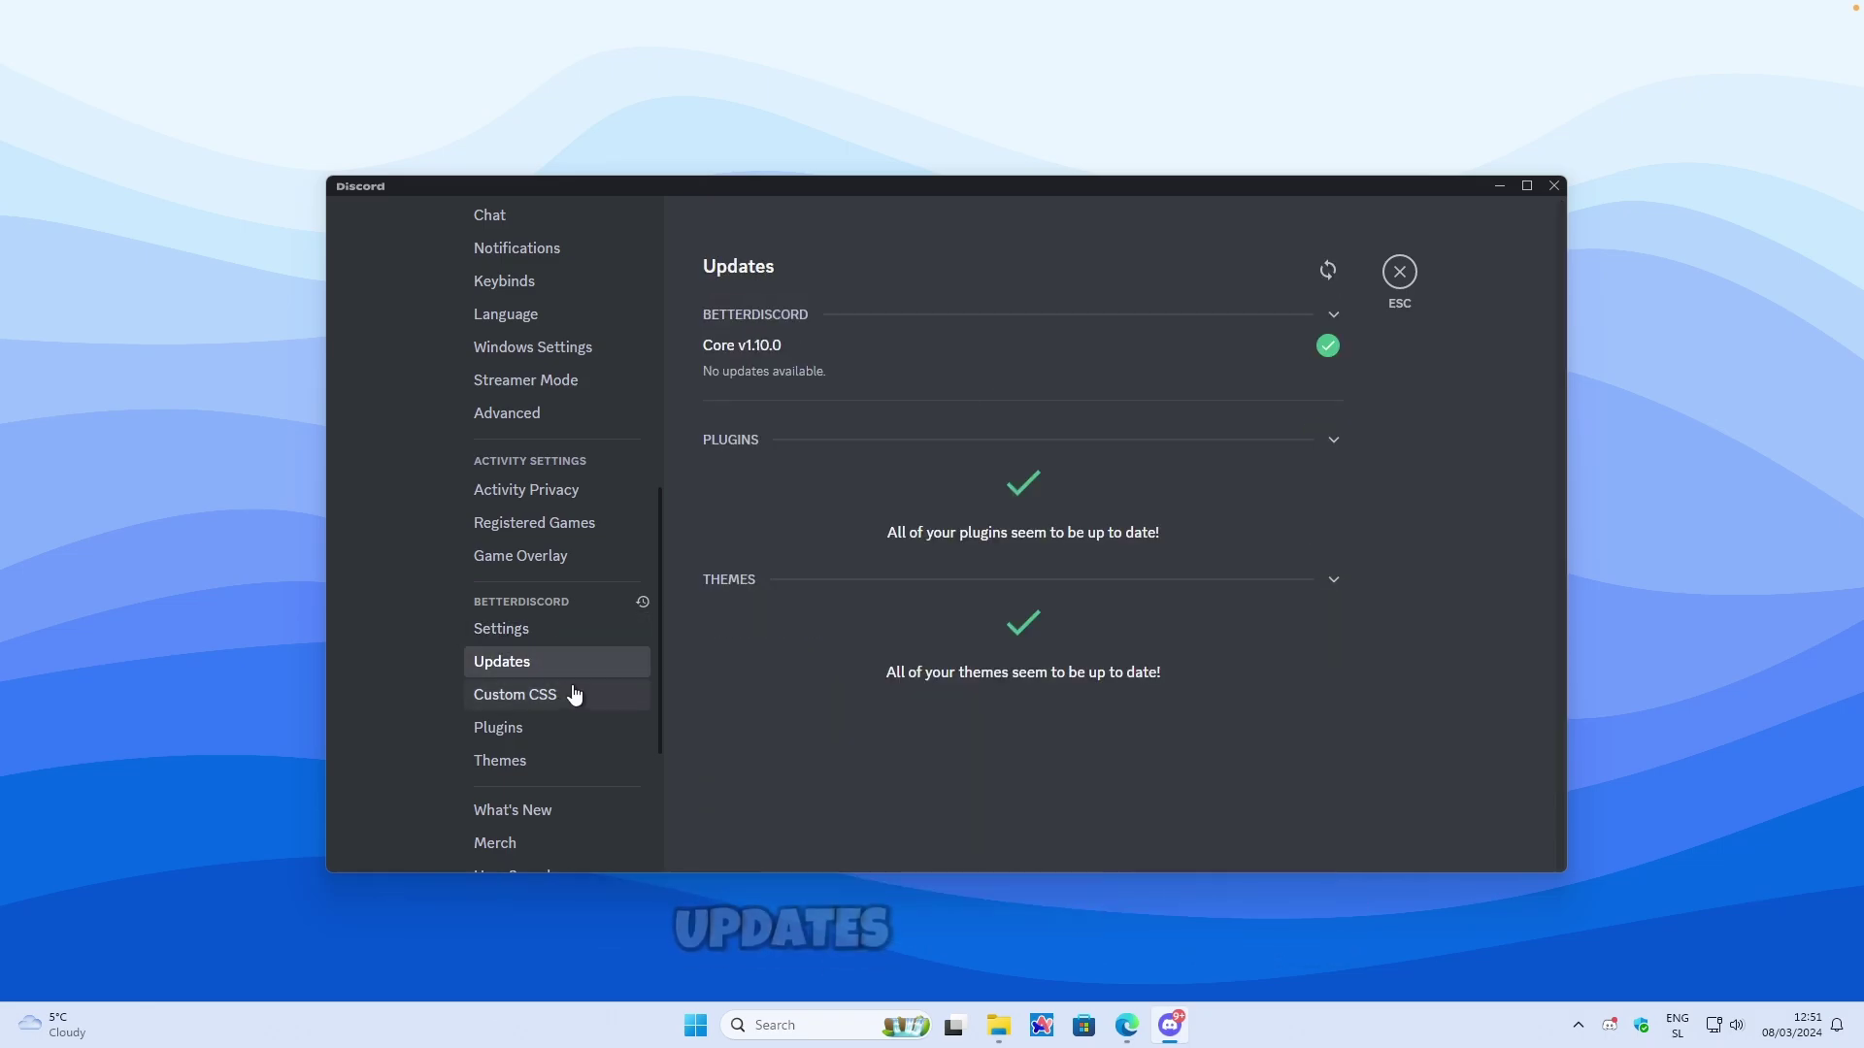
pyautogui.click(558, 696)
pyautogui.click(544, 730)
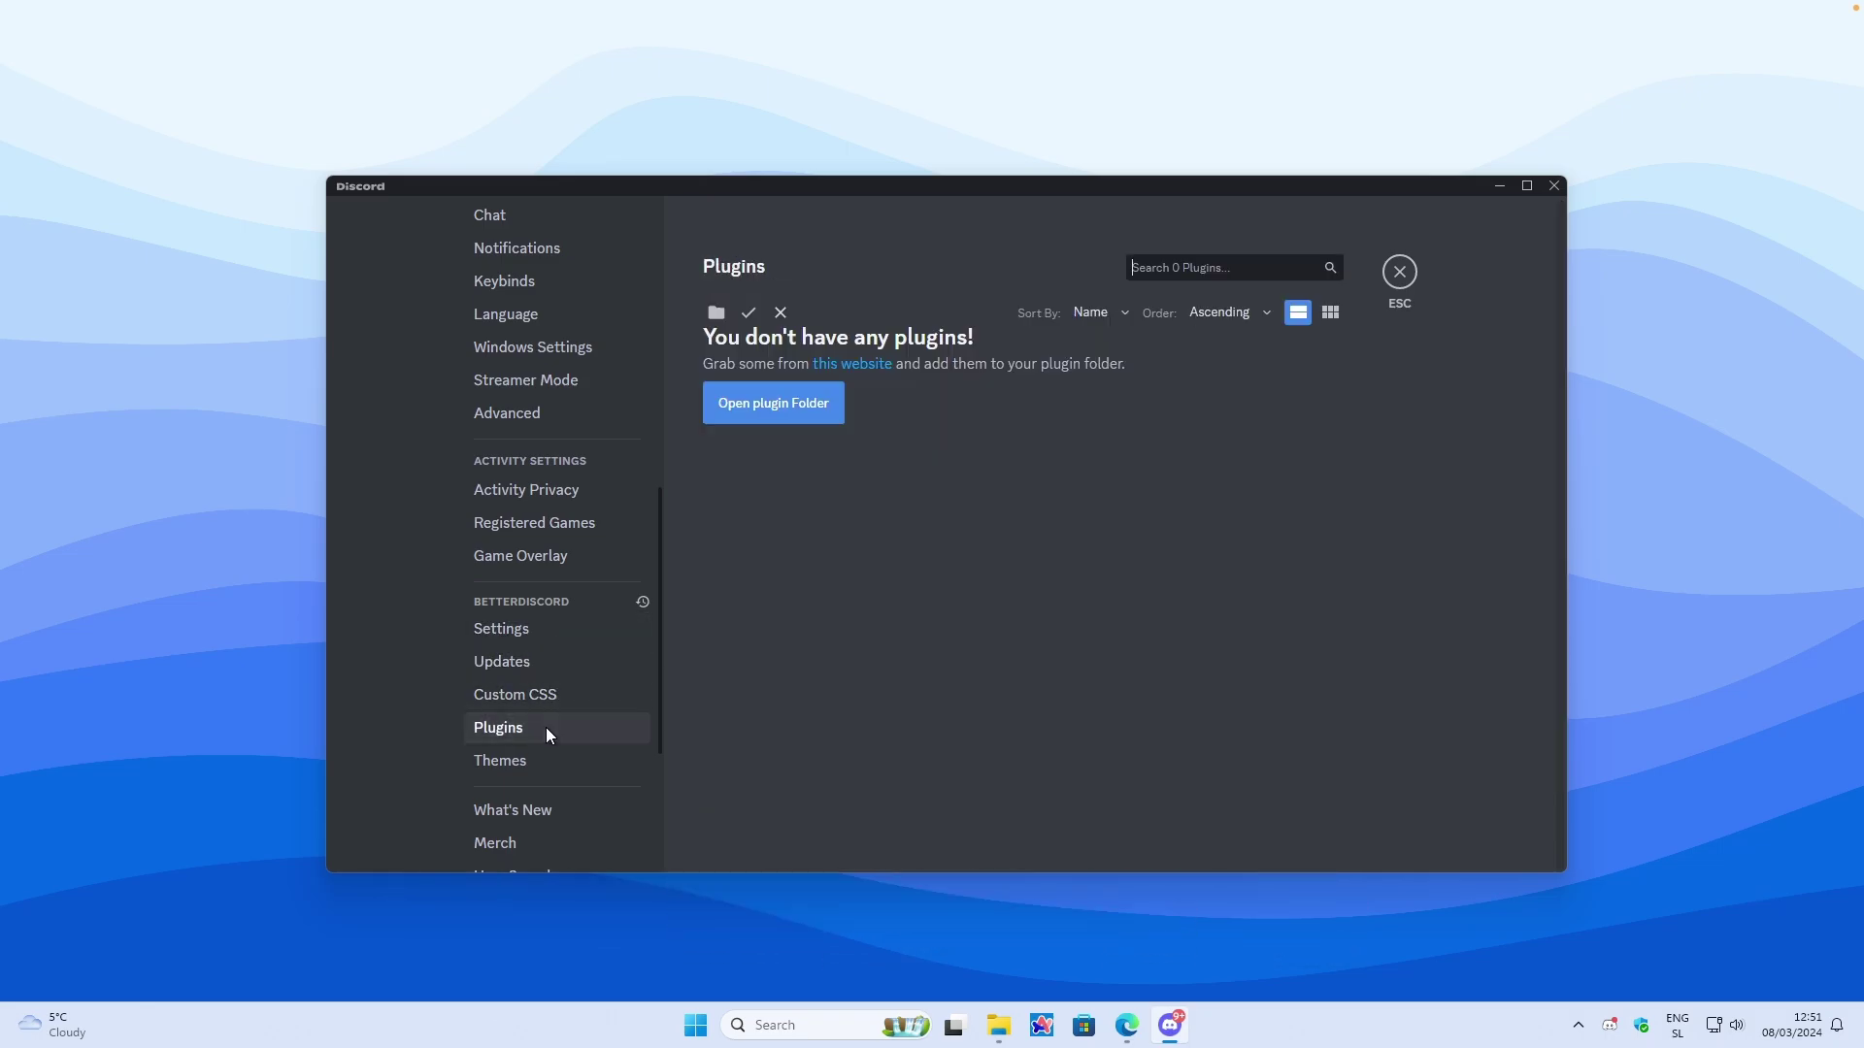
pyautogui.click(542, 763)
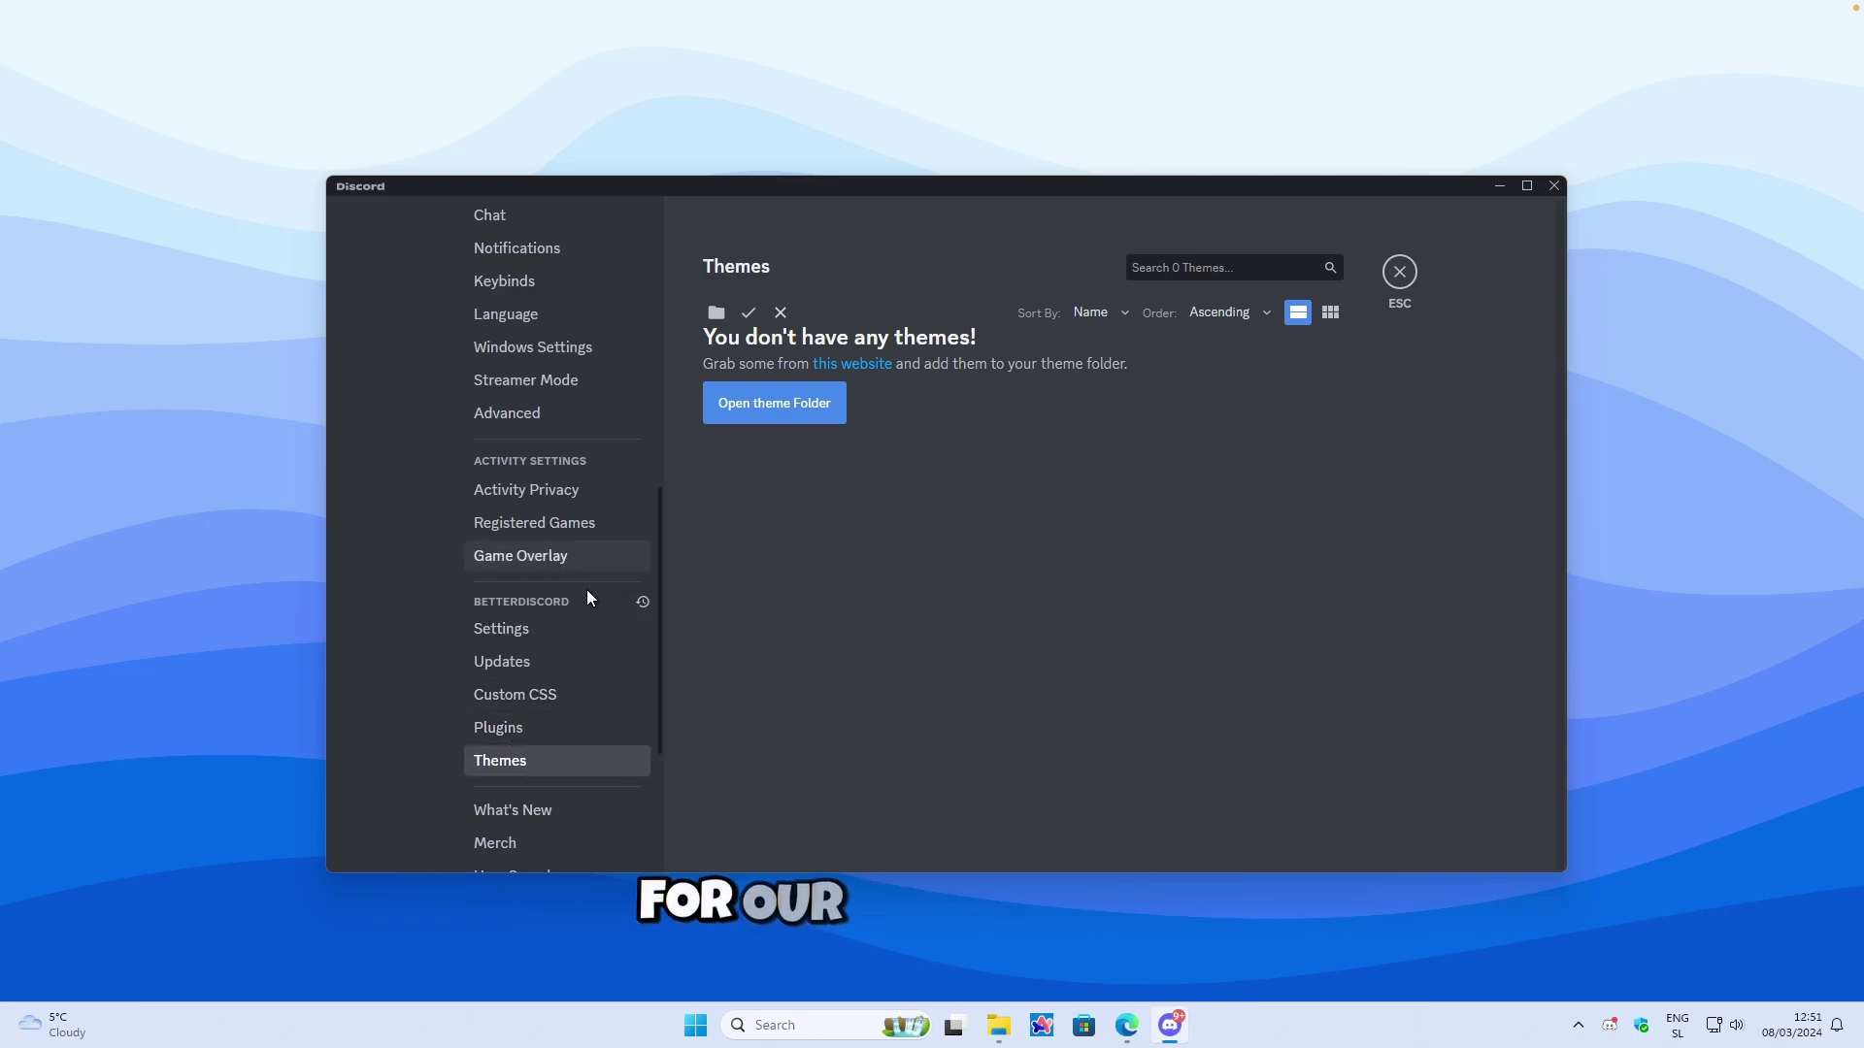
pyautogui.scroll(2, 576, 524)
pyautogui.scroll(2, 579, 515)
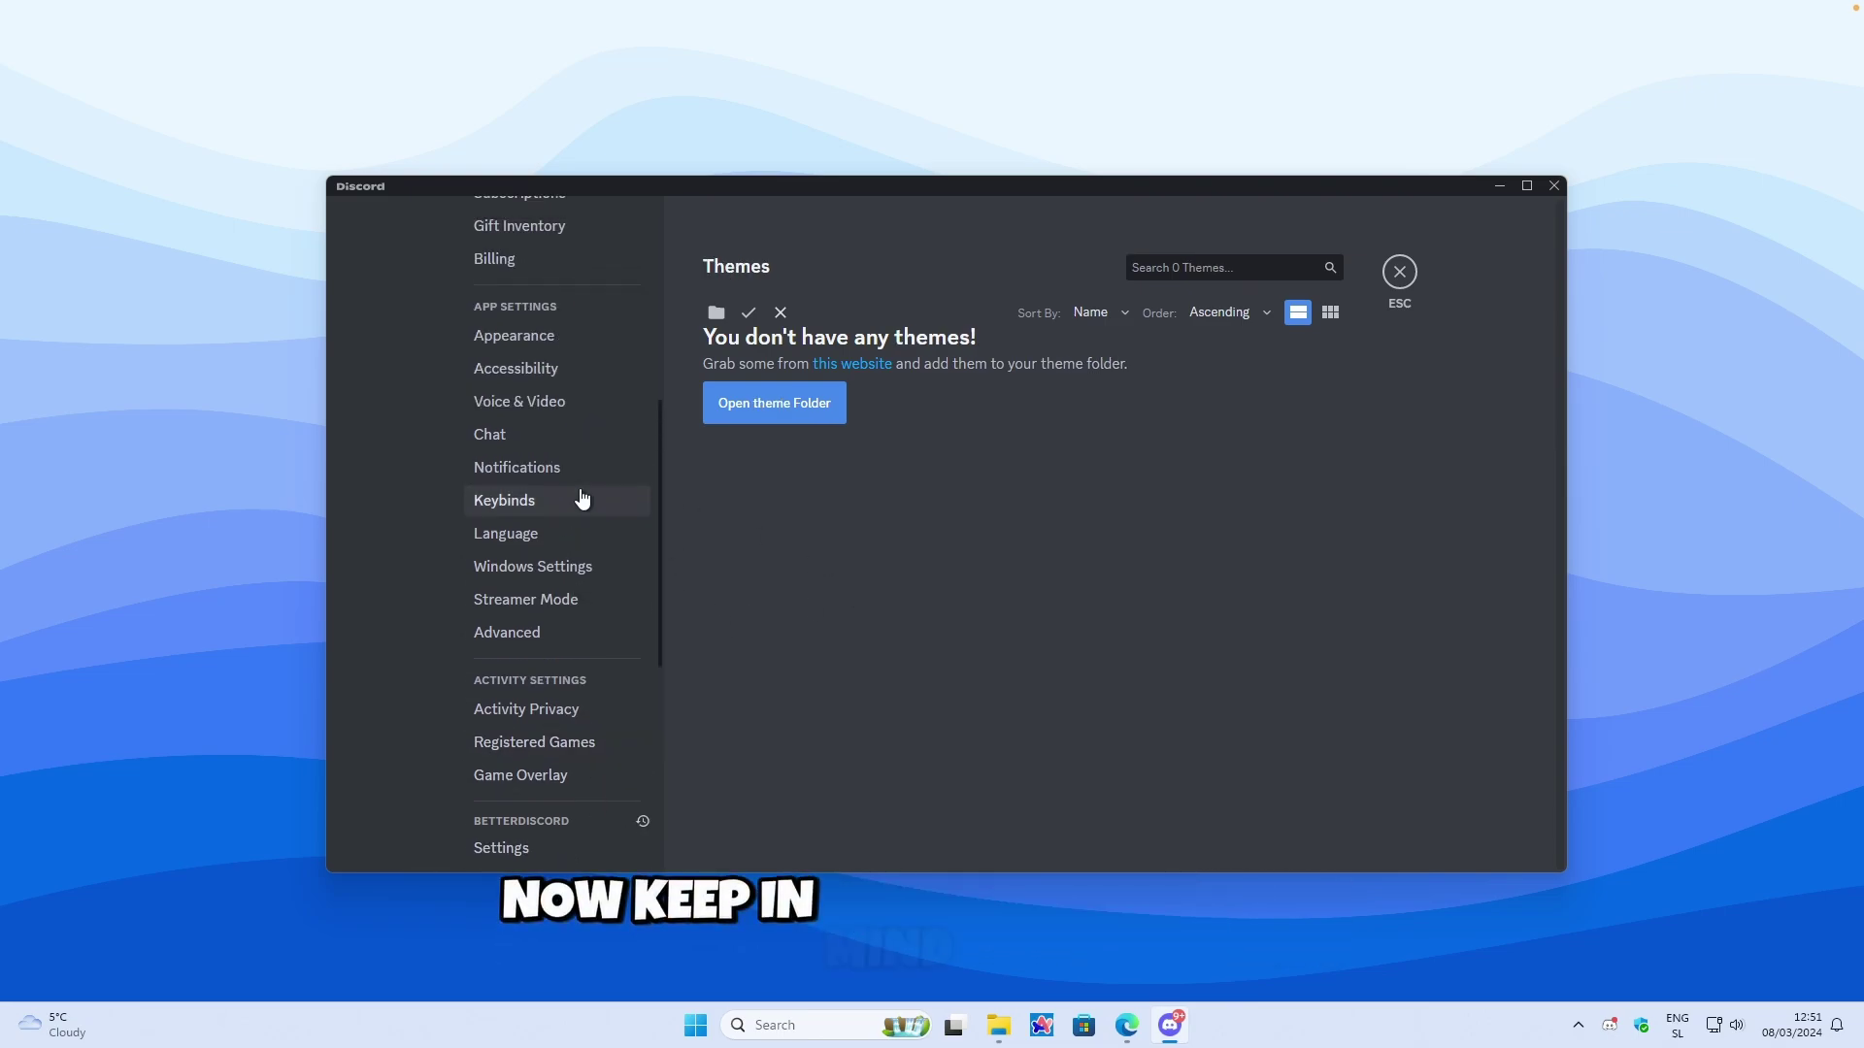
pyautogui.click(601, 514)
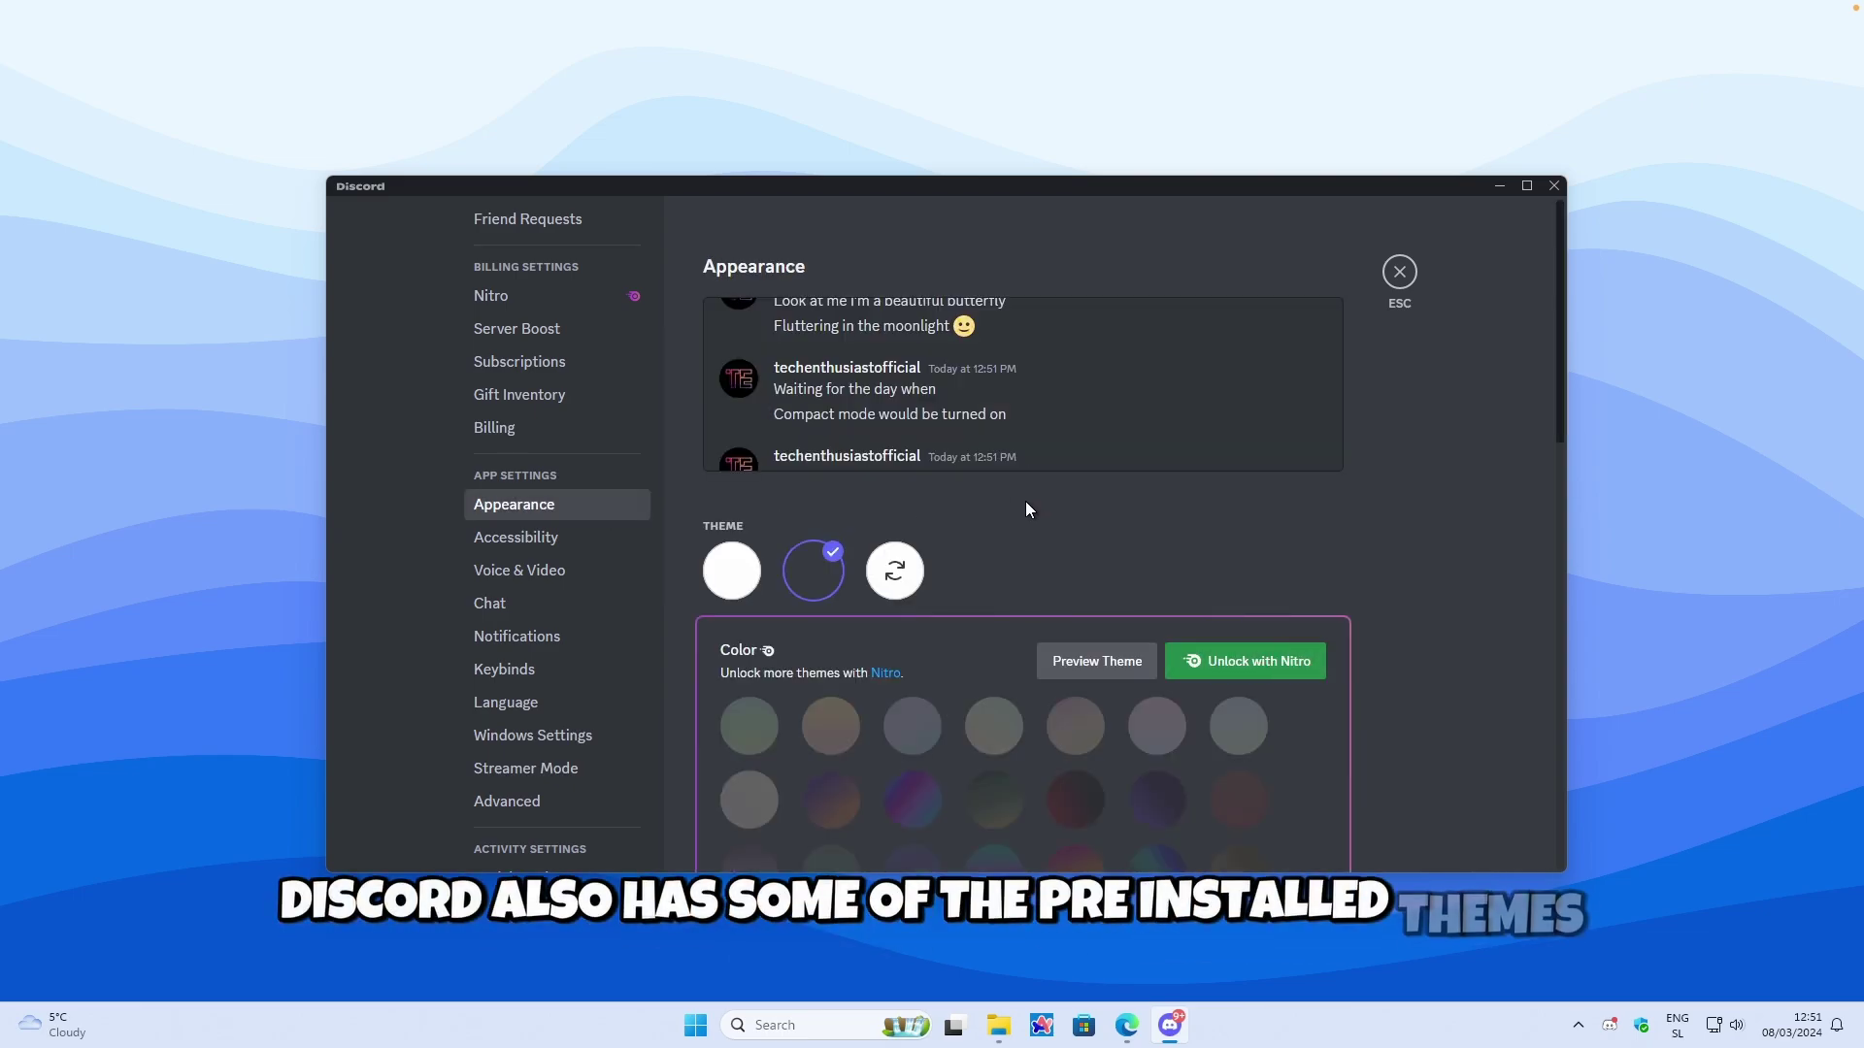
pyautogui.scroll(-2, 1025, 501)
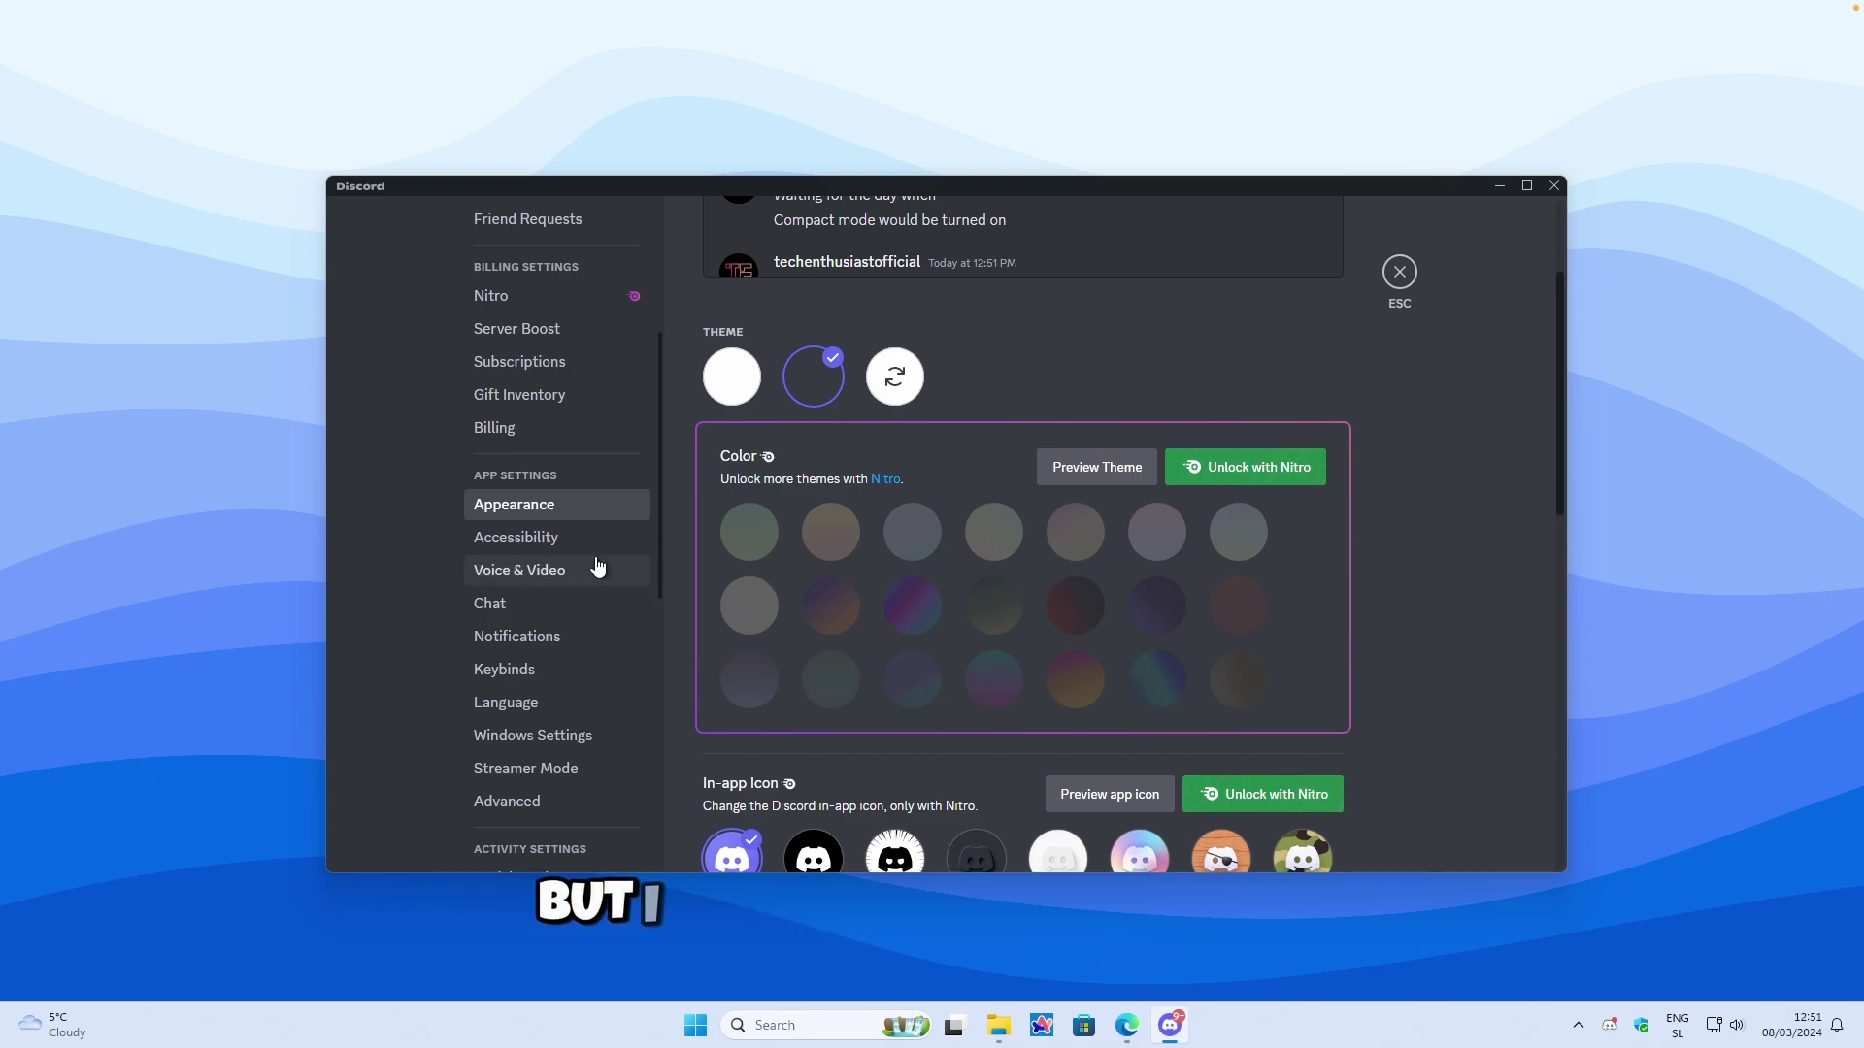
pyautogui.scroll(-3, 595, 553)
pyautogui.scroll(-2, 588, 497)
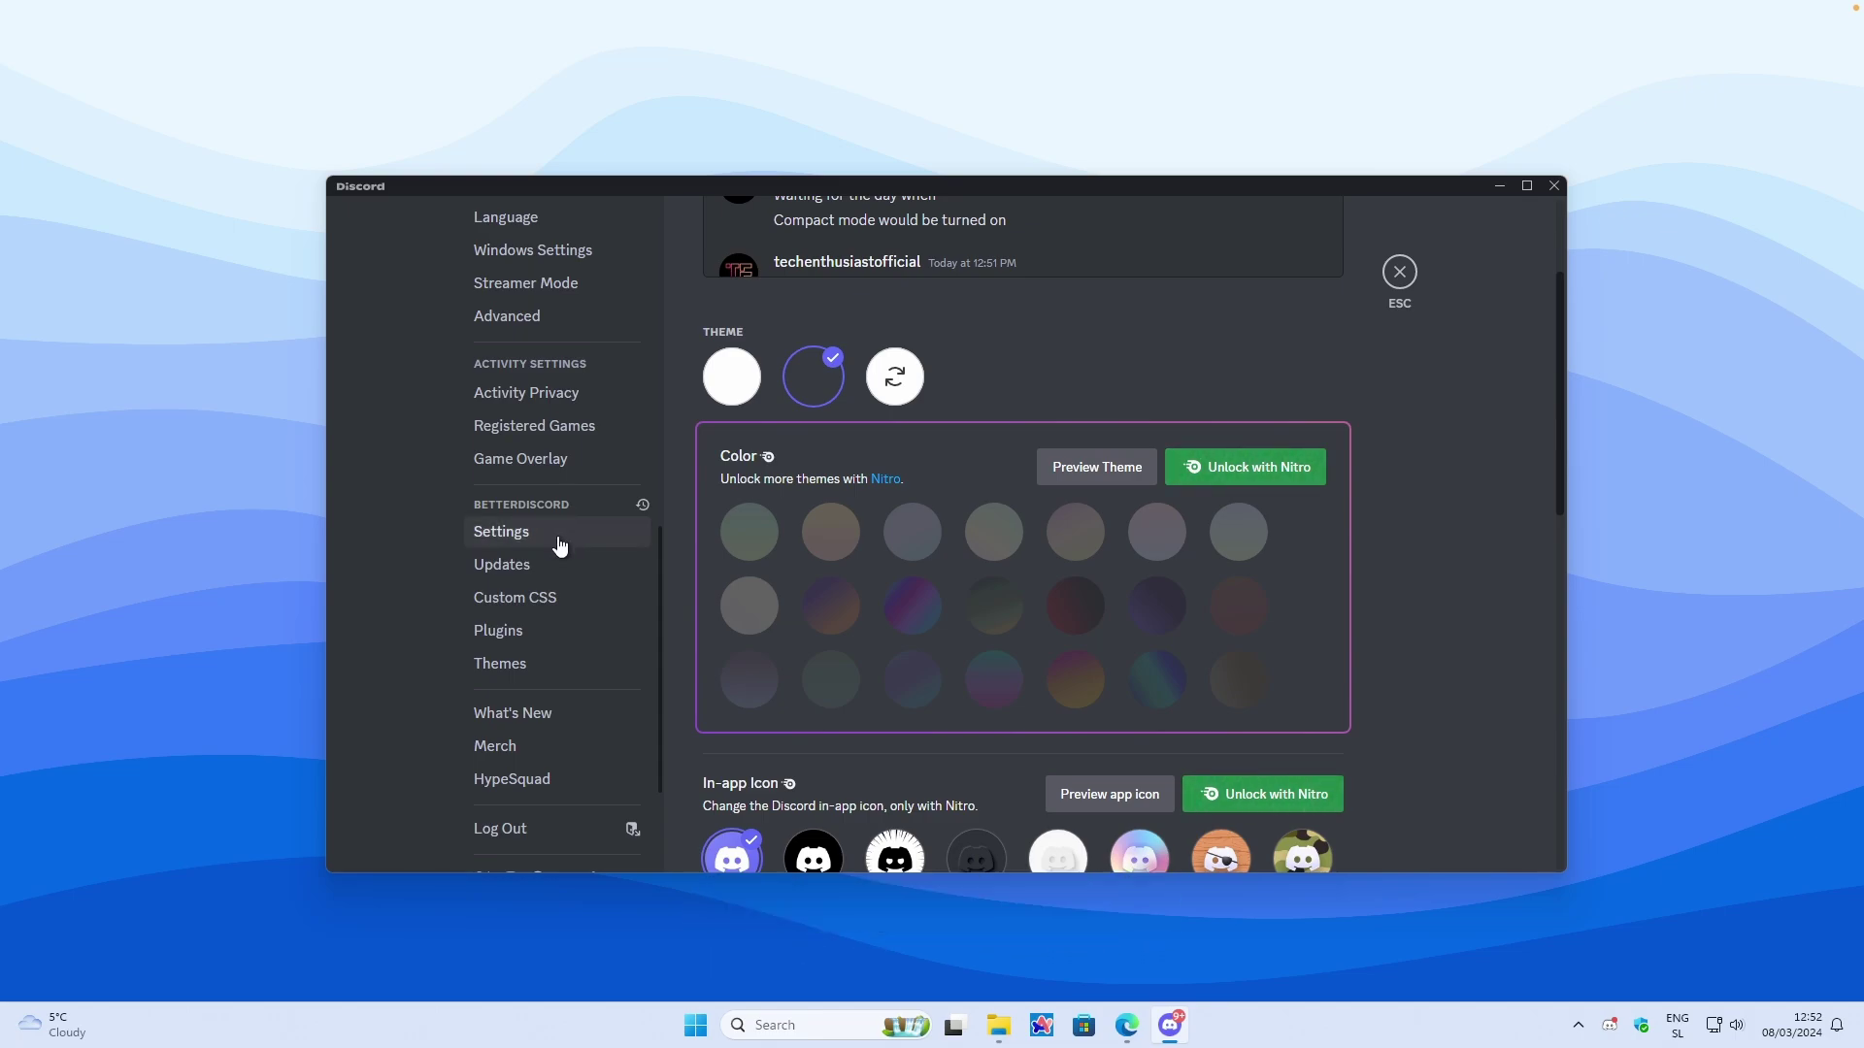
pyautogui.click(524, 666)
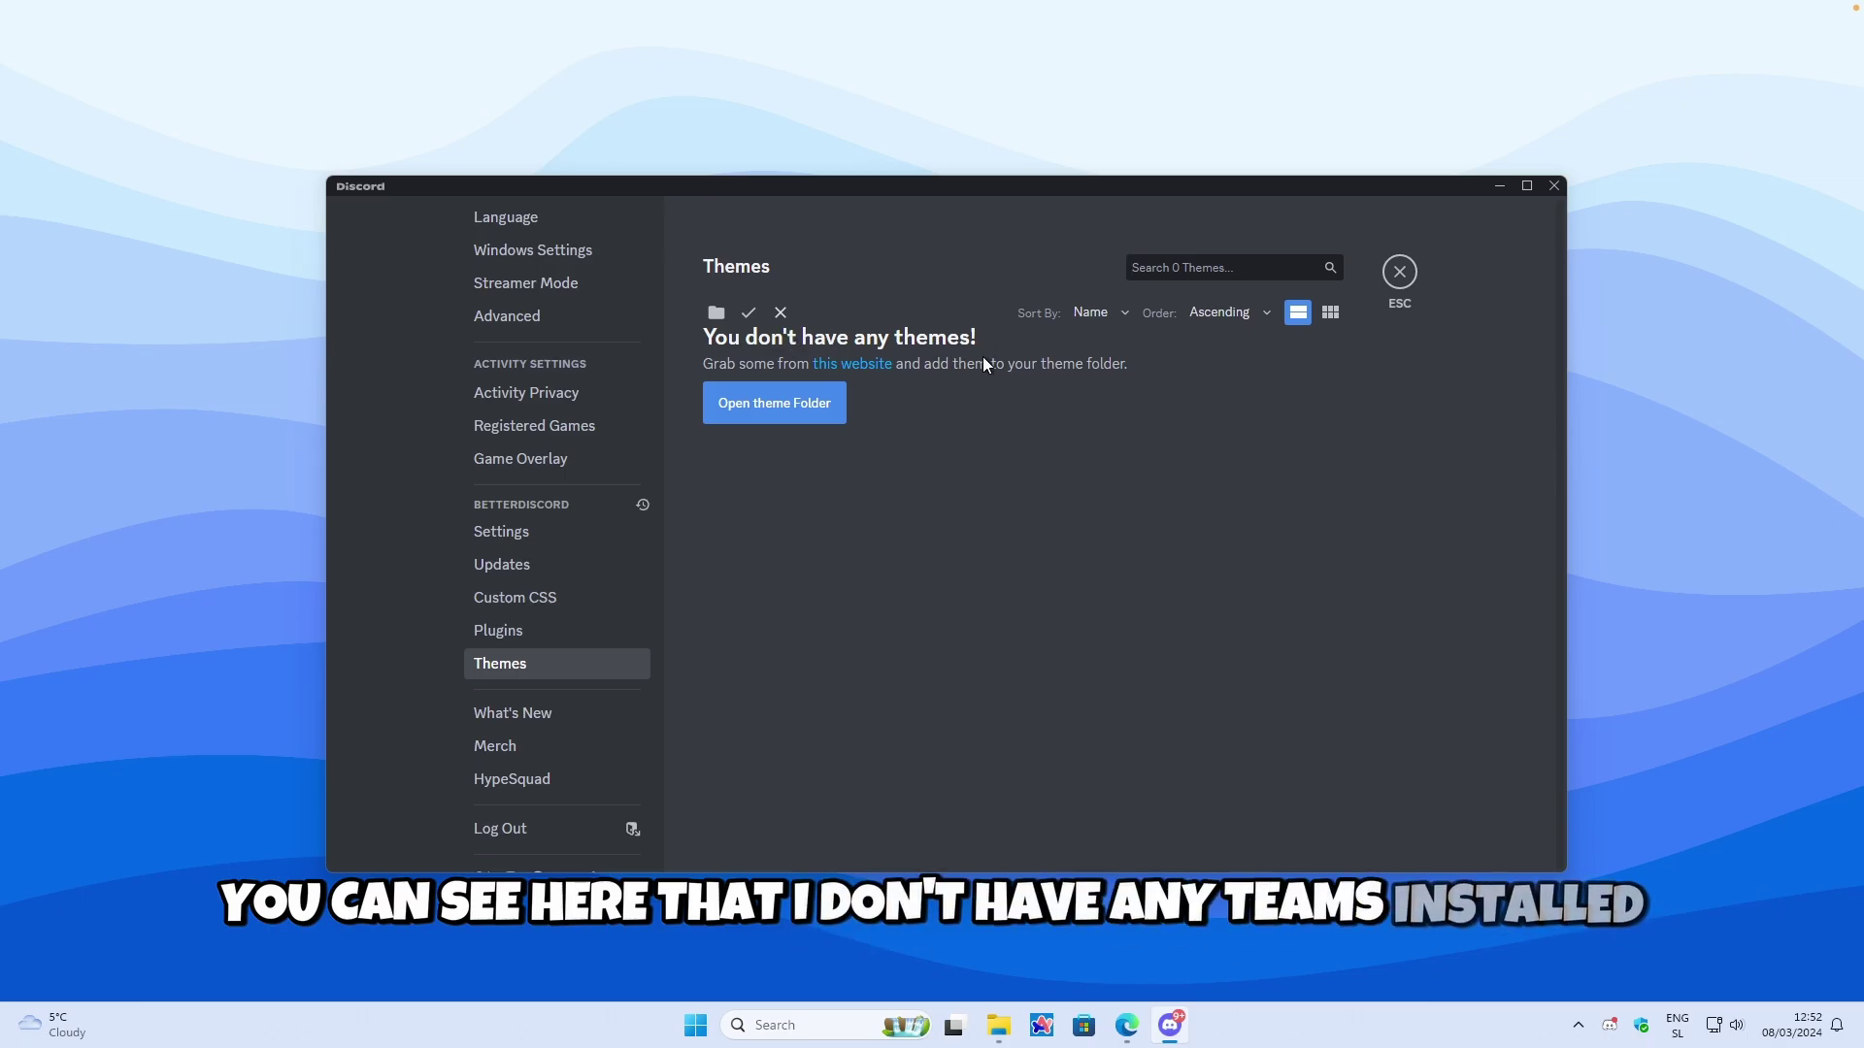
# Step: Sort the website's theme catalogue by release date and download the FVUI theme
pyautogui.click(863, 364)
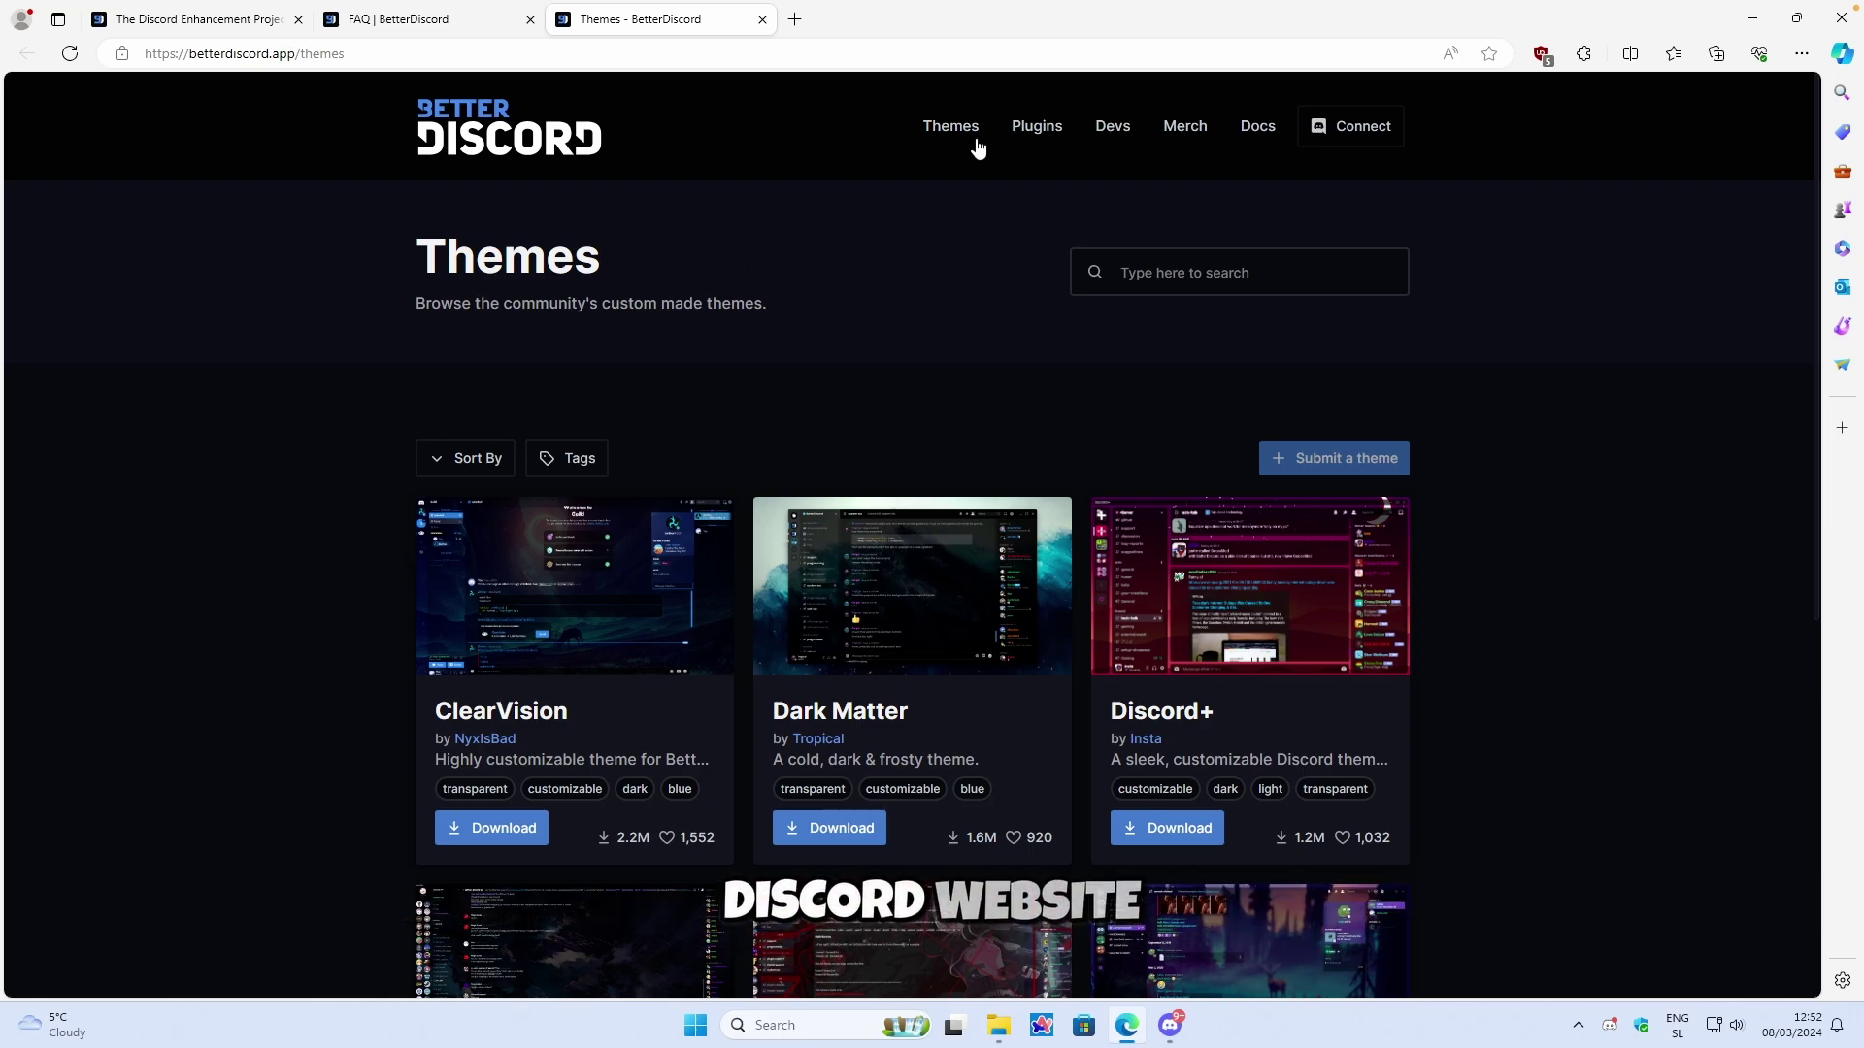
pyautogui.scroll(-3, 980, 288)
pyautogui.scroll(3, 904, 406)
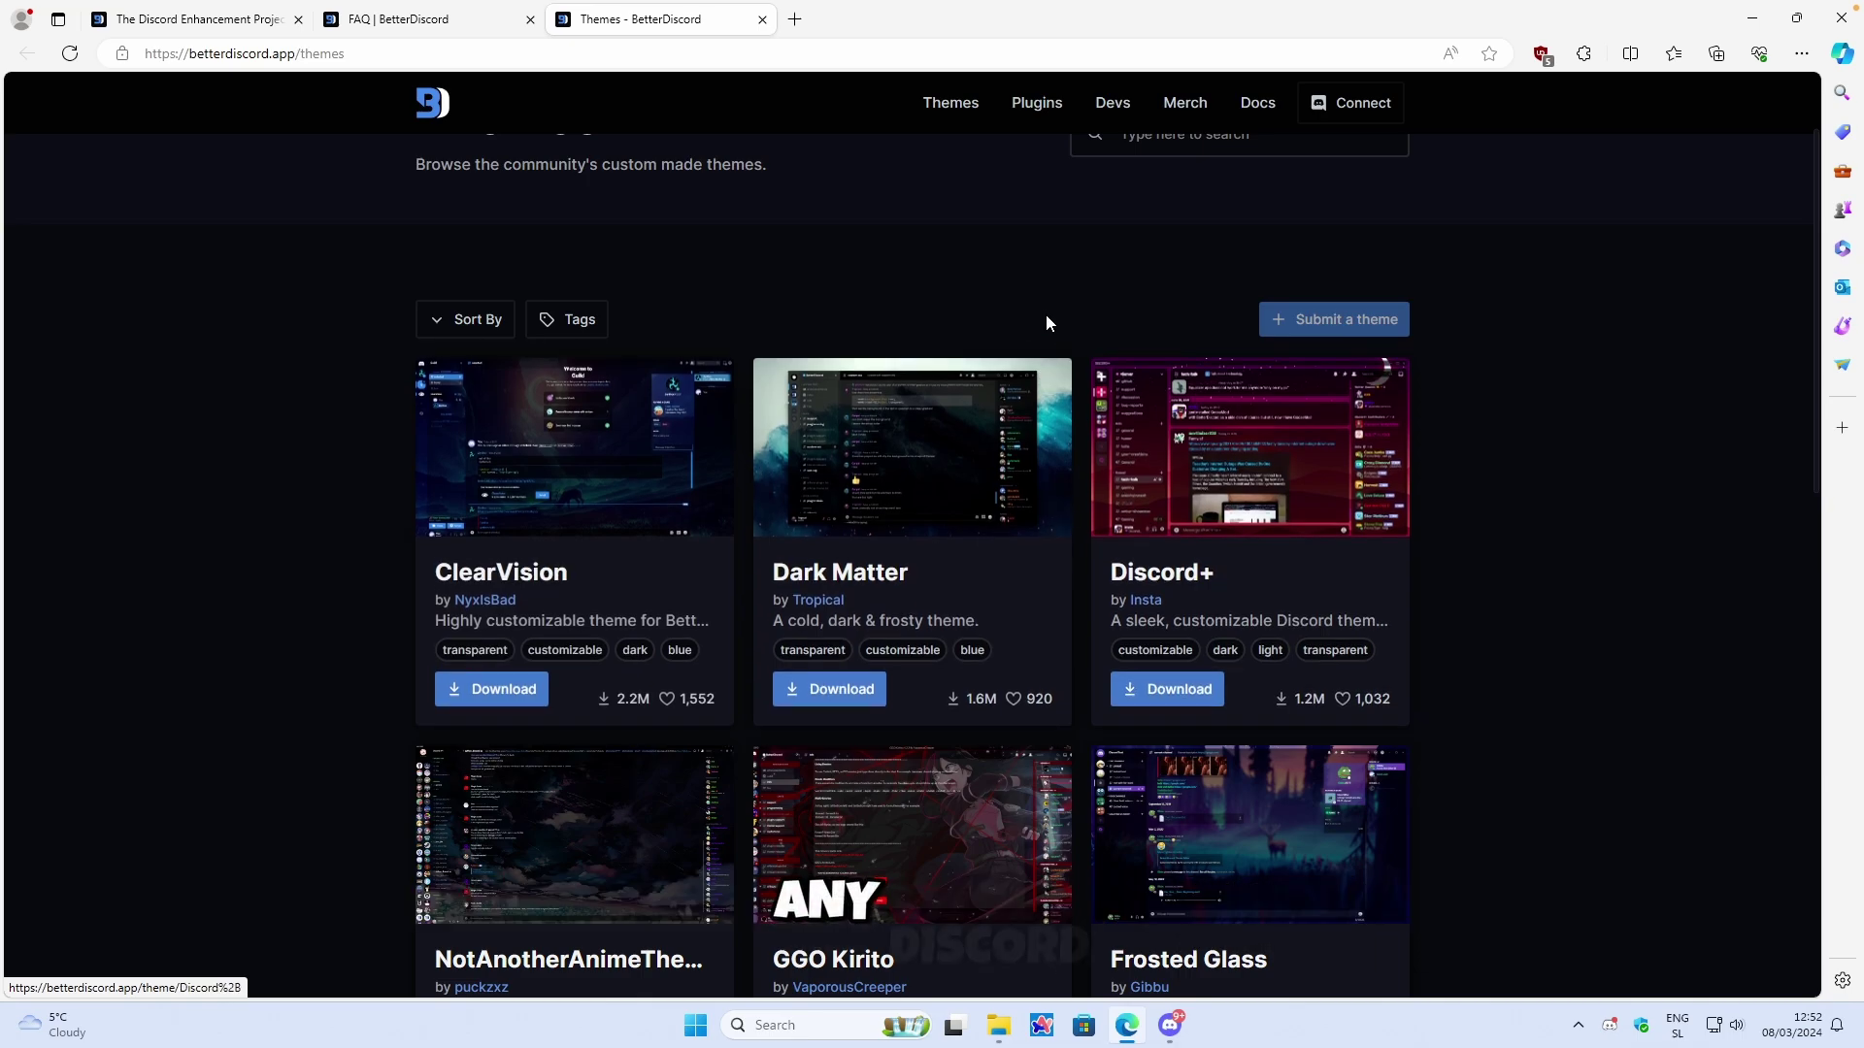
pyautogui.scroll(2, 917, 274)
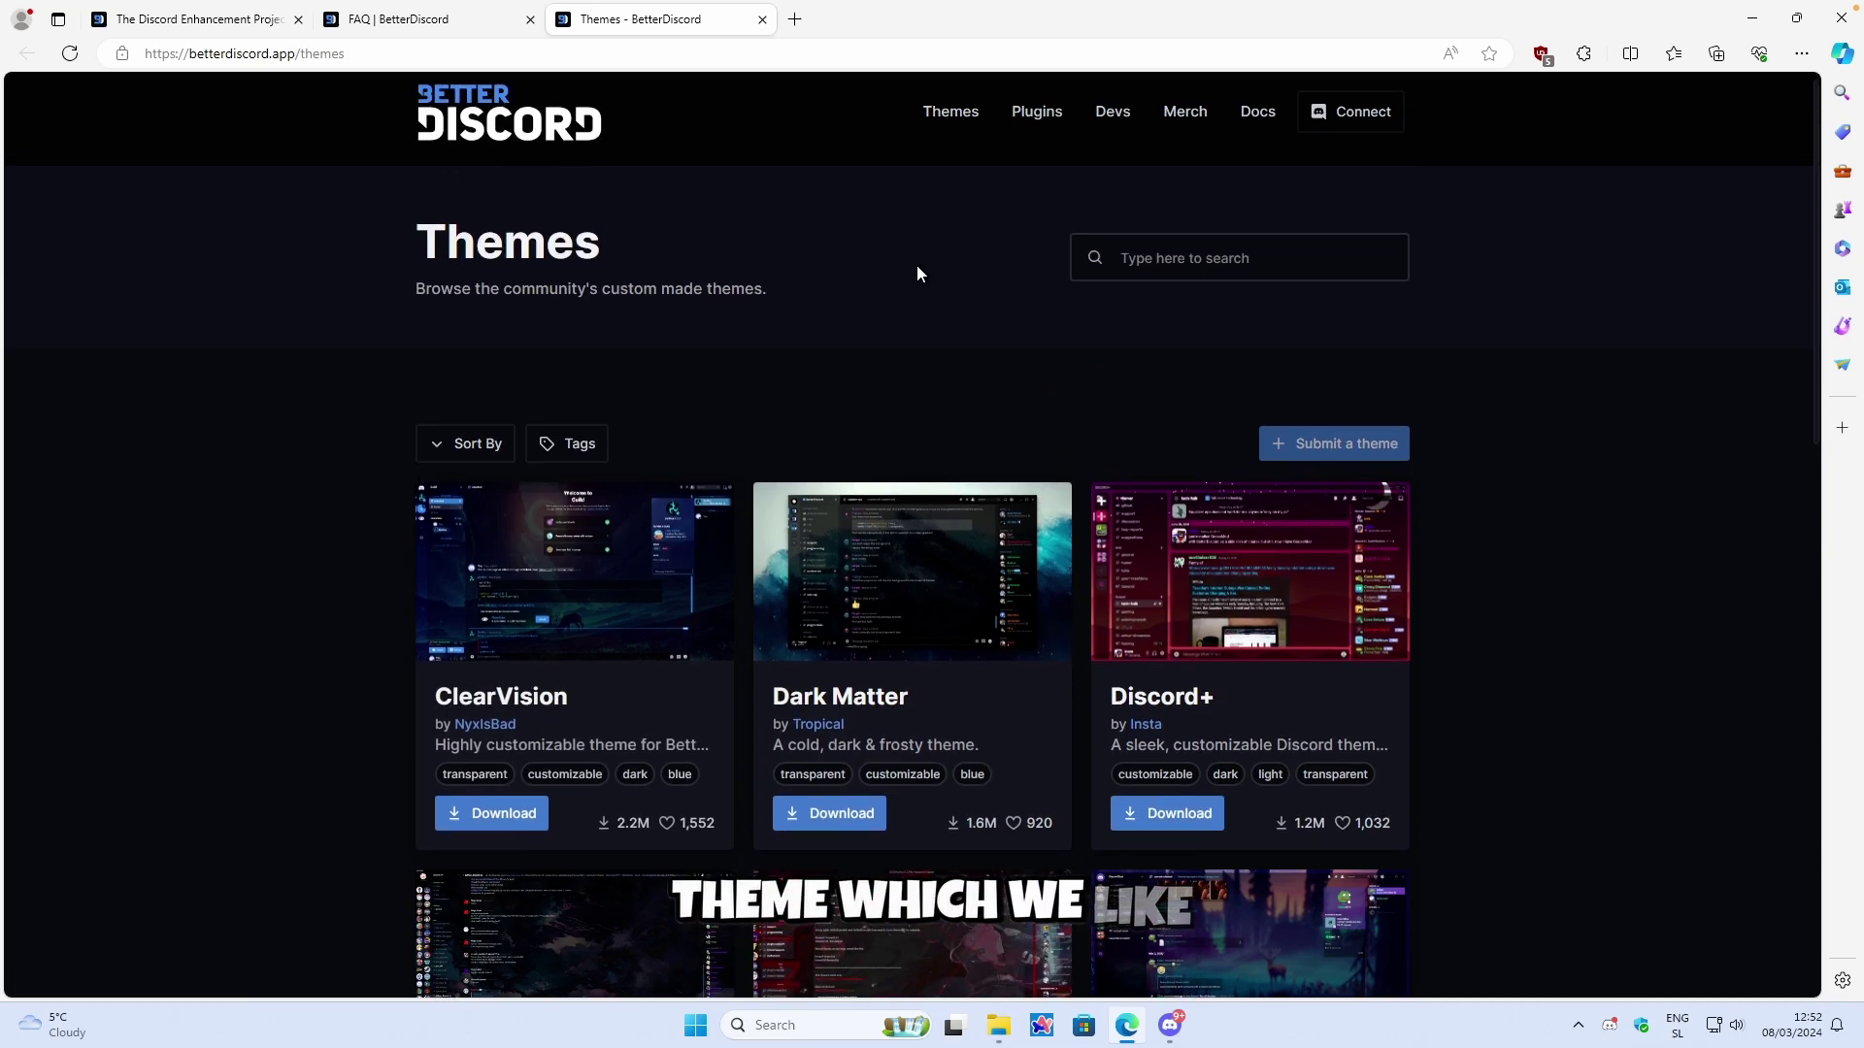
pyautogui.click(471, 464)
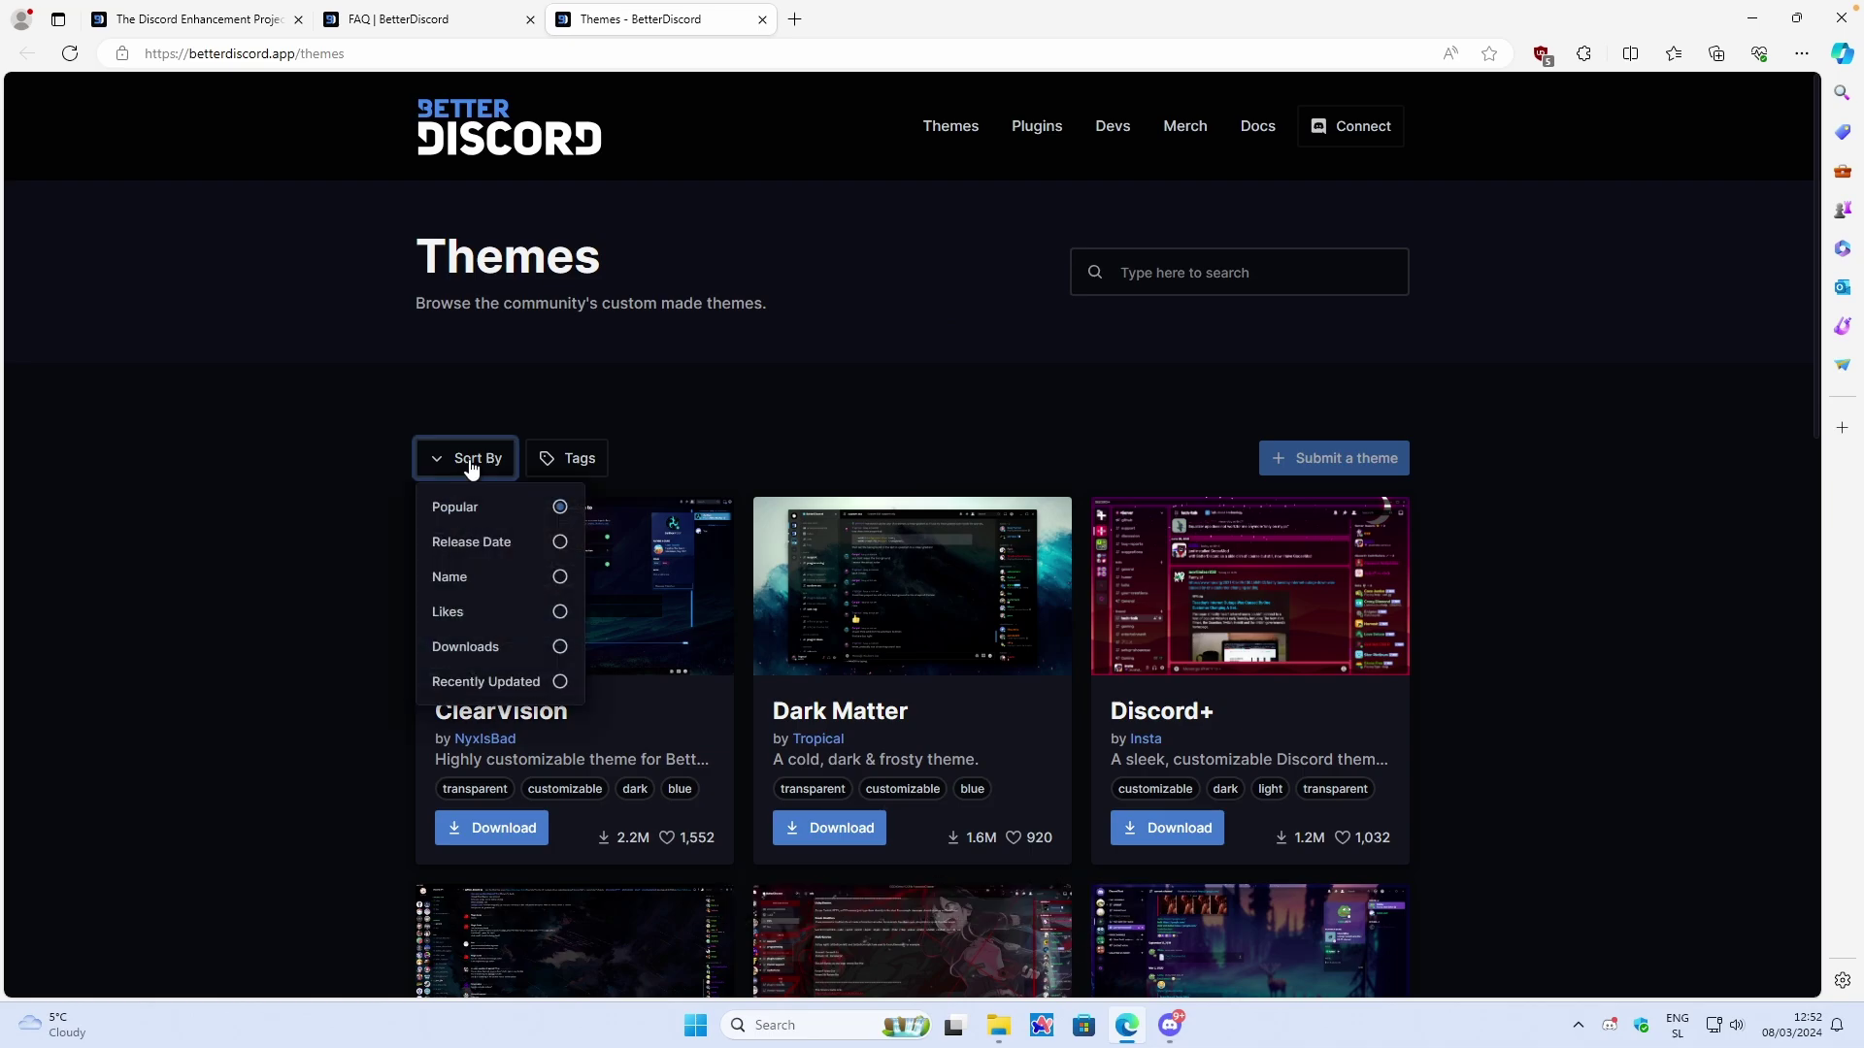
pyautogui.click(520, 544)
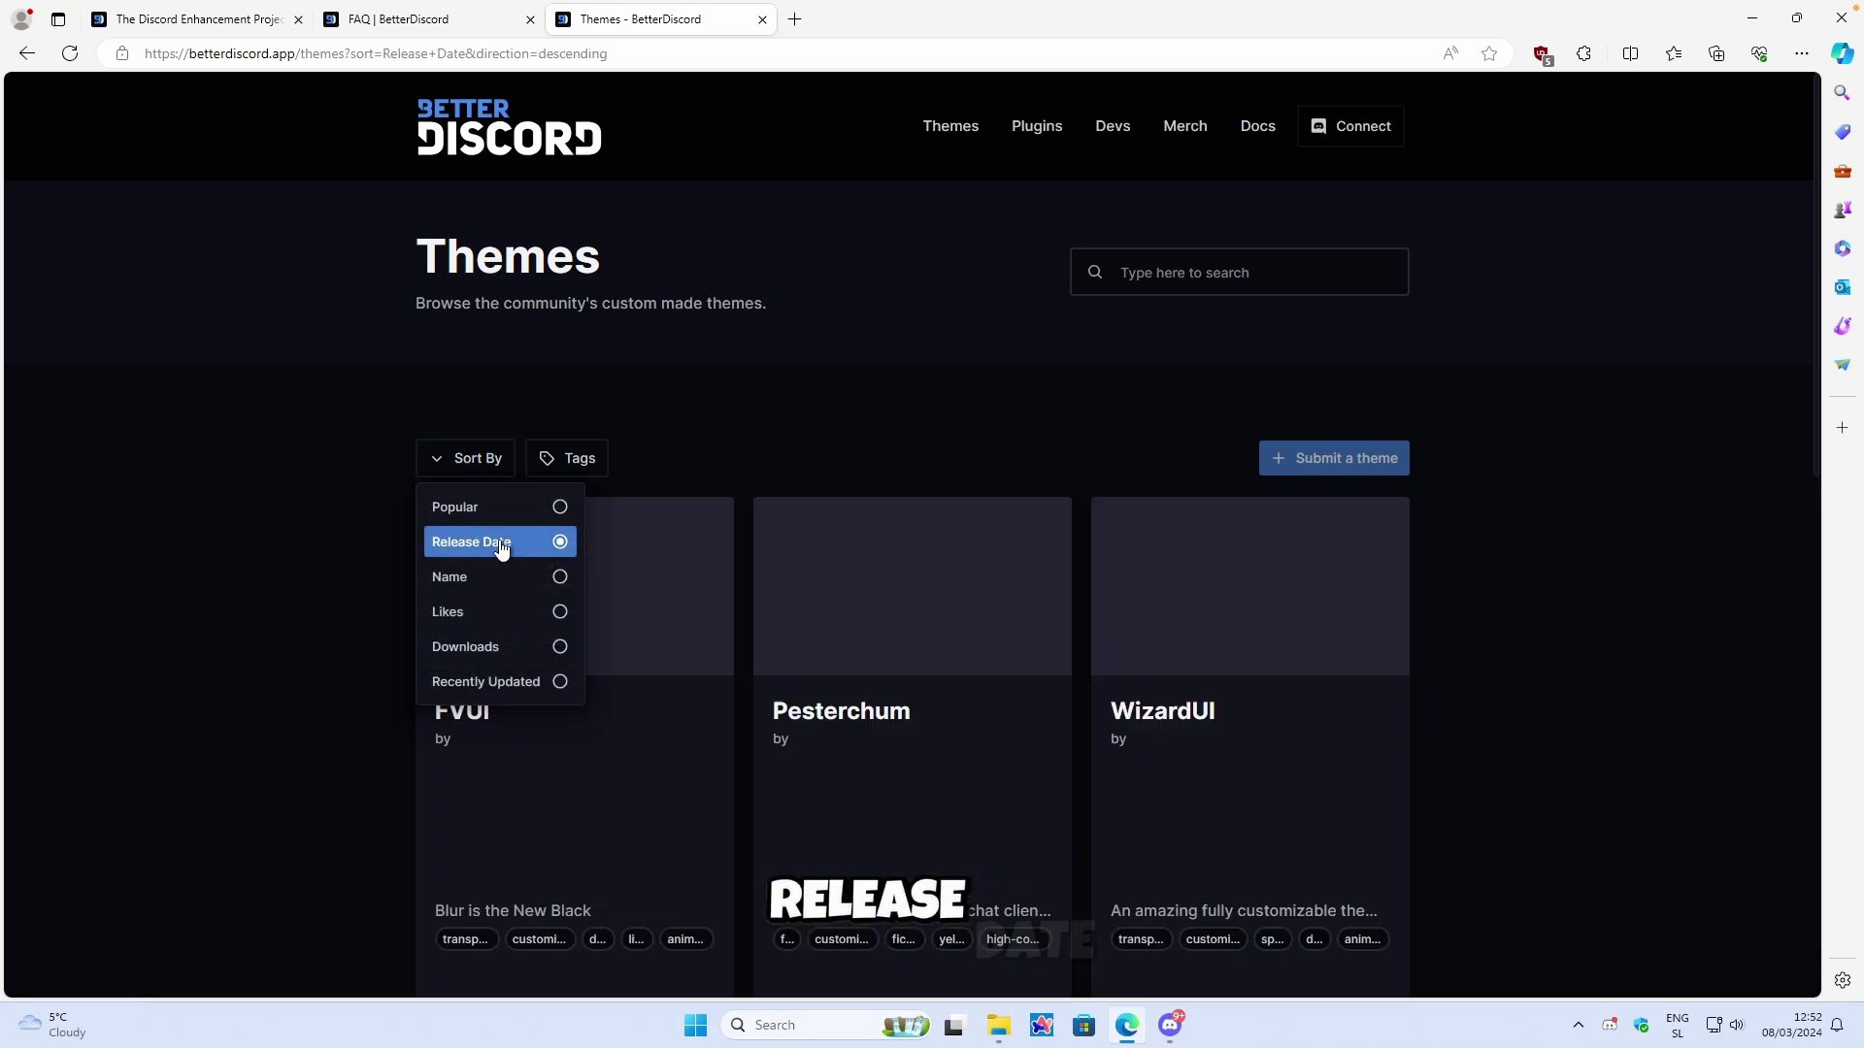
pyautogui.click(318, 541)
pyautogui.scroll(-2, 437, 486)
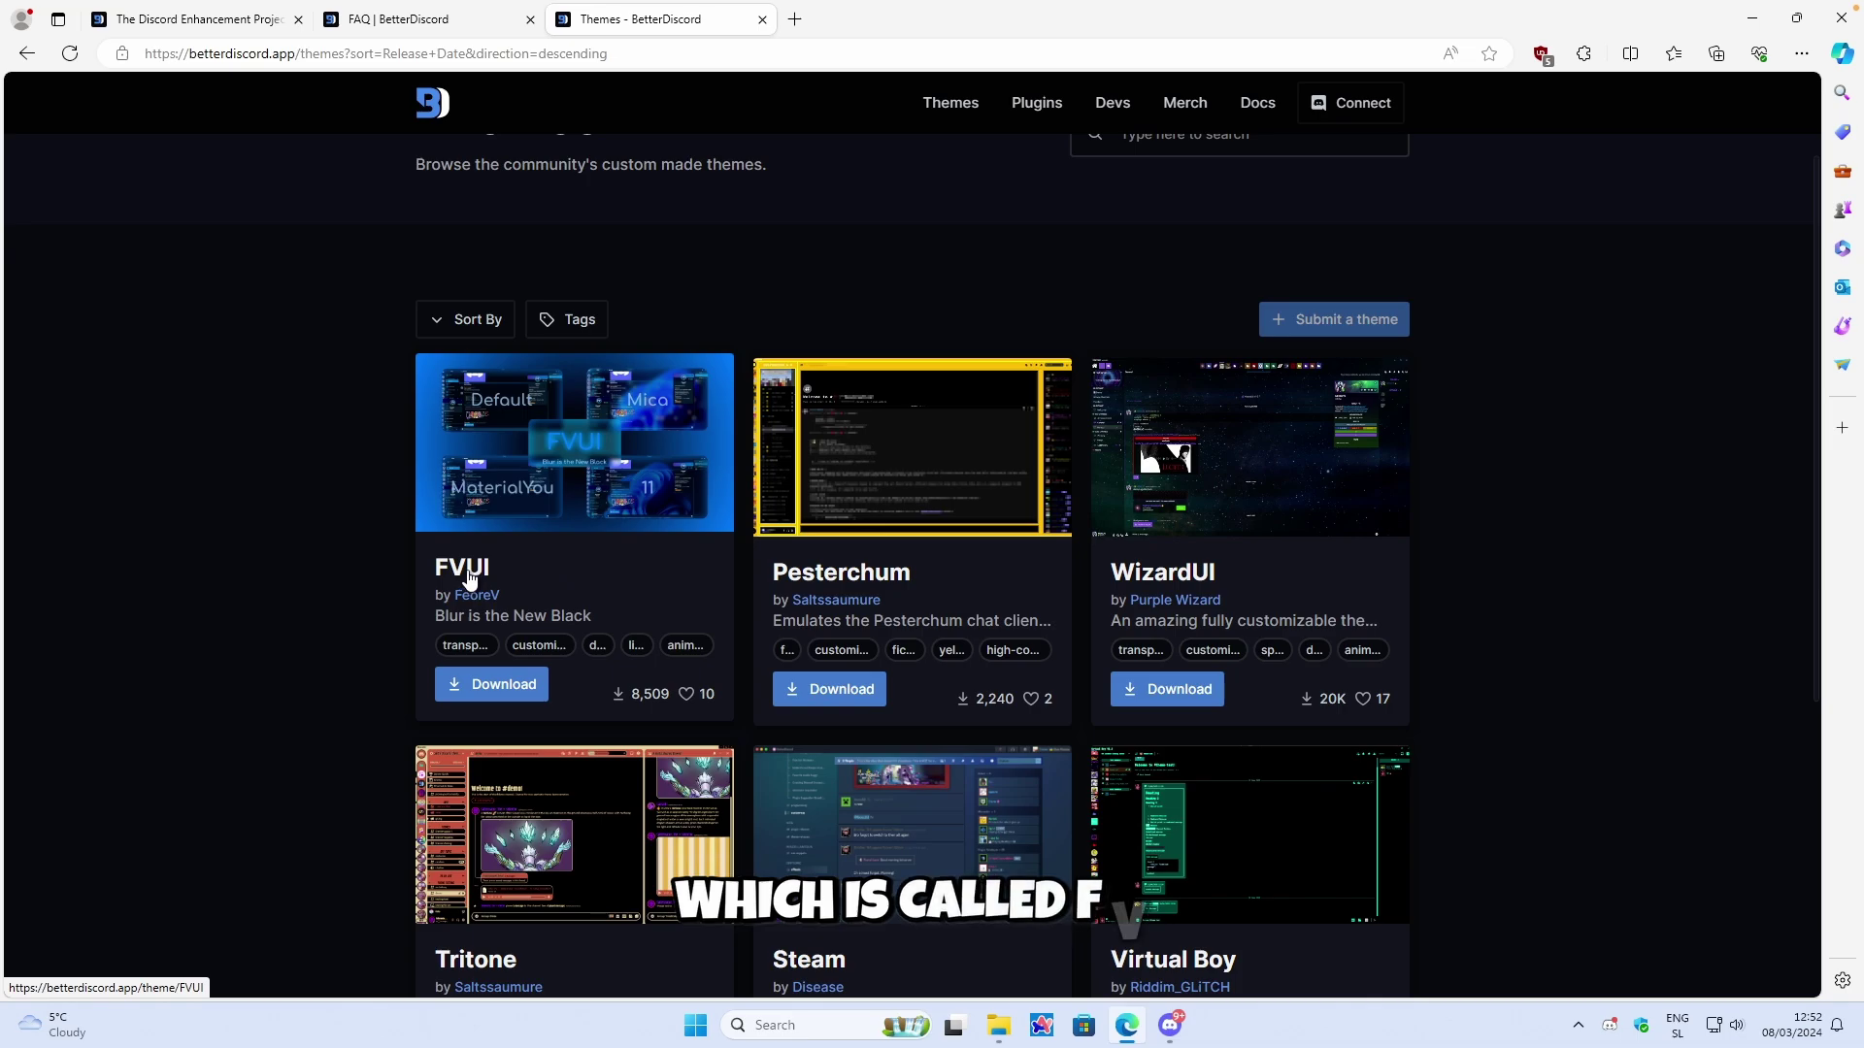
pyautogui.click(495, 685)
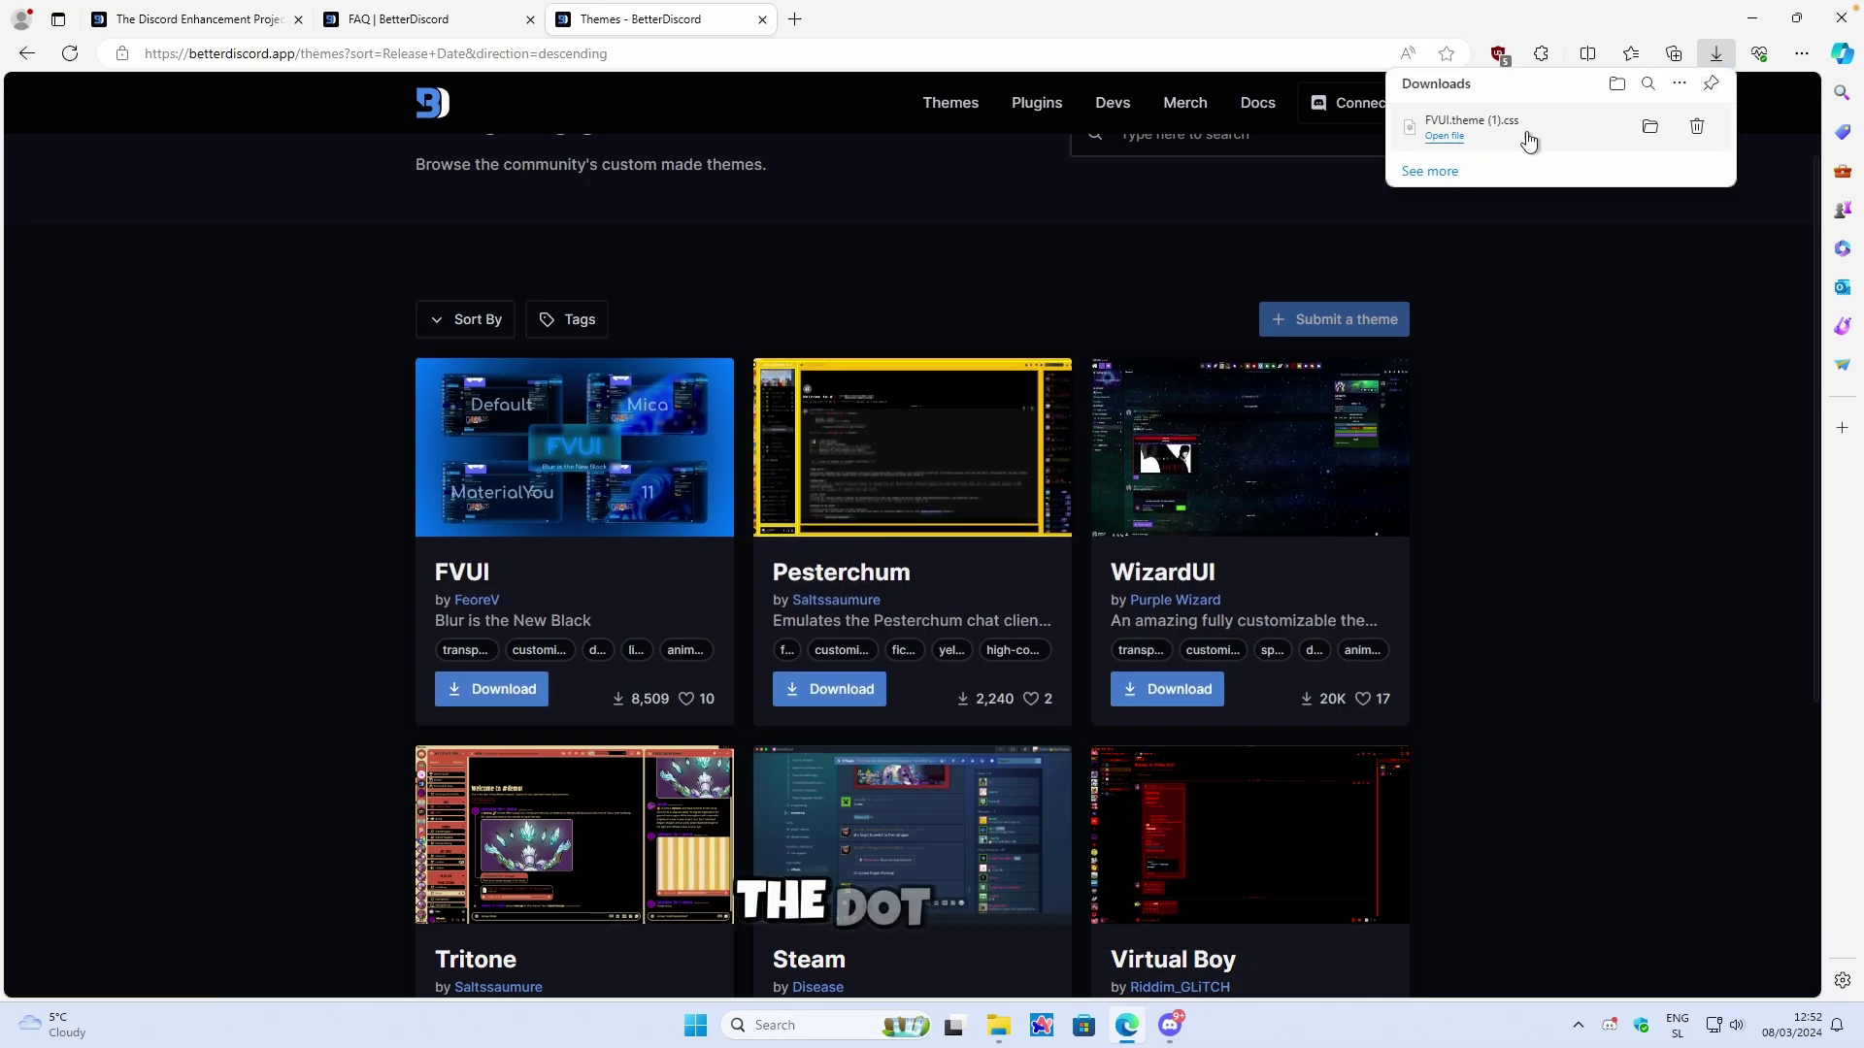
# Step: Copy FVUI.theme.css from Downloads into the BetterDiscord themes folder opened from Discord
pyautogui.click(1649, 129)
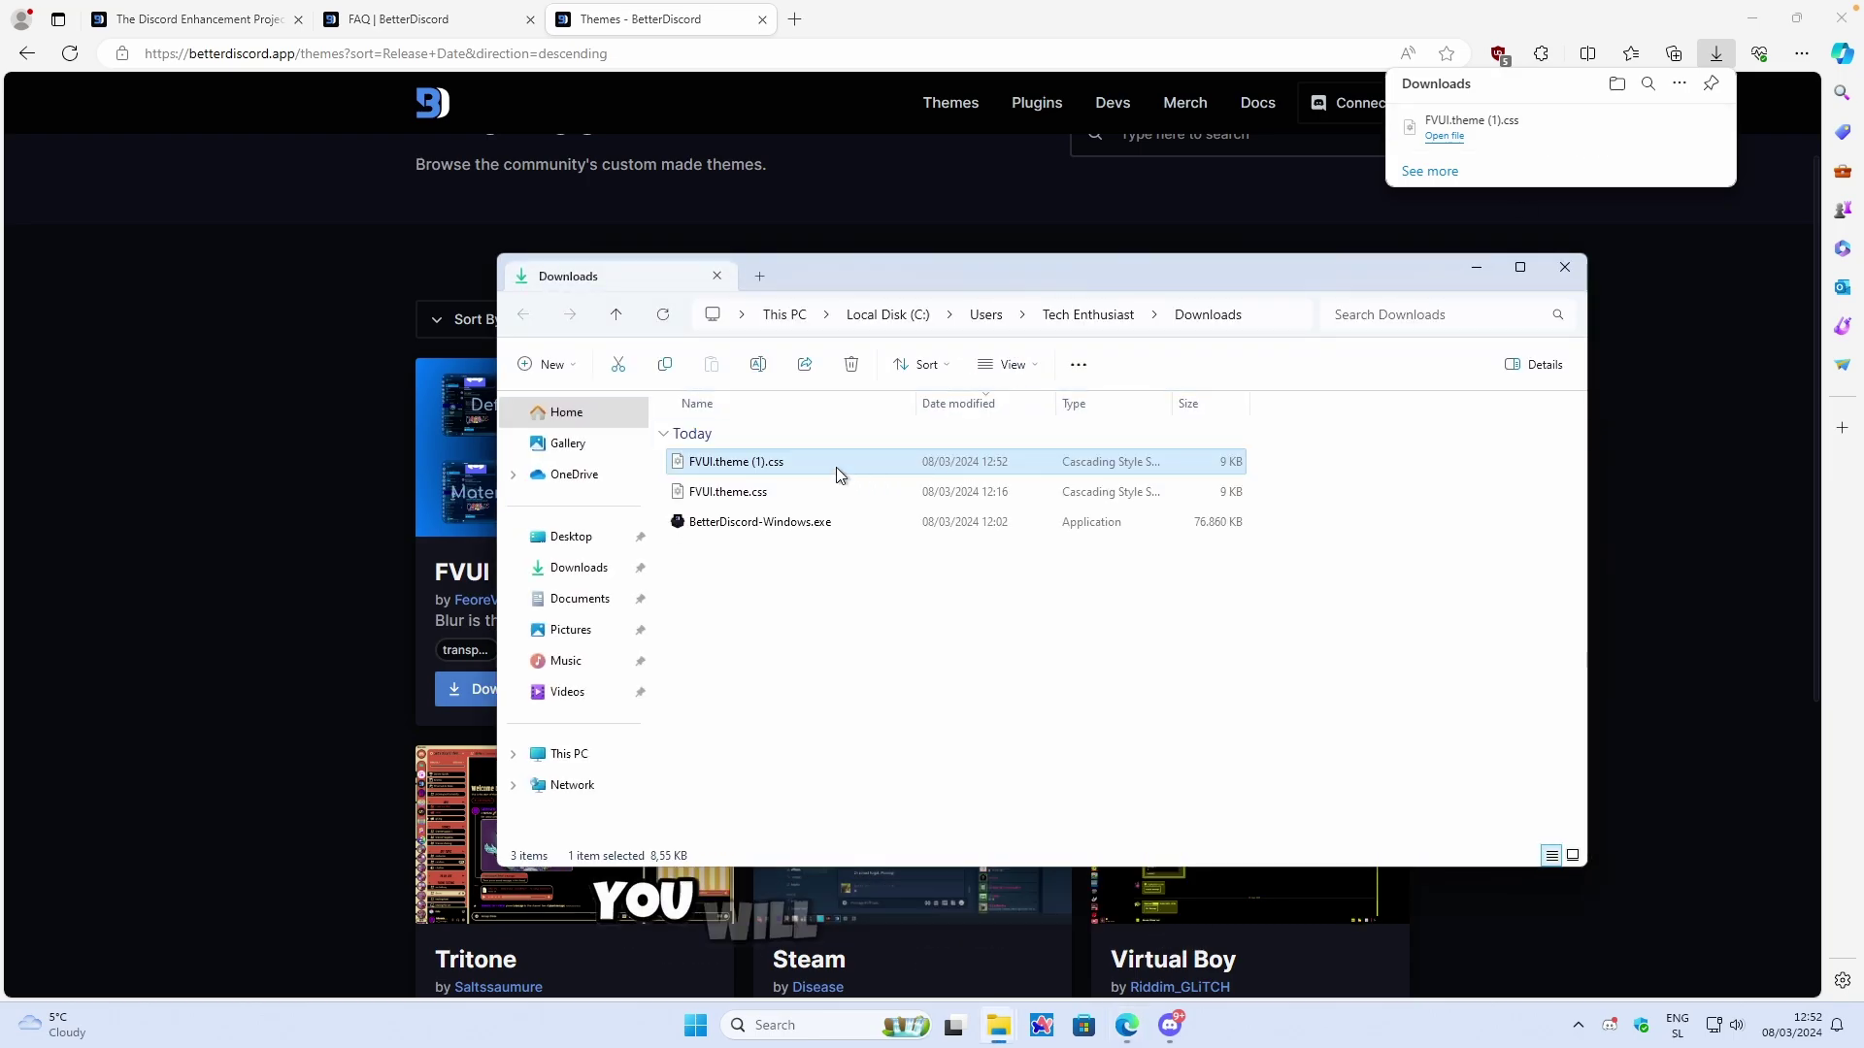
pyautogui.click(819, 490)
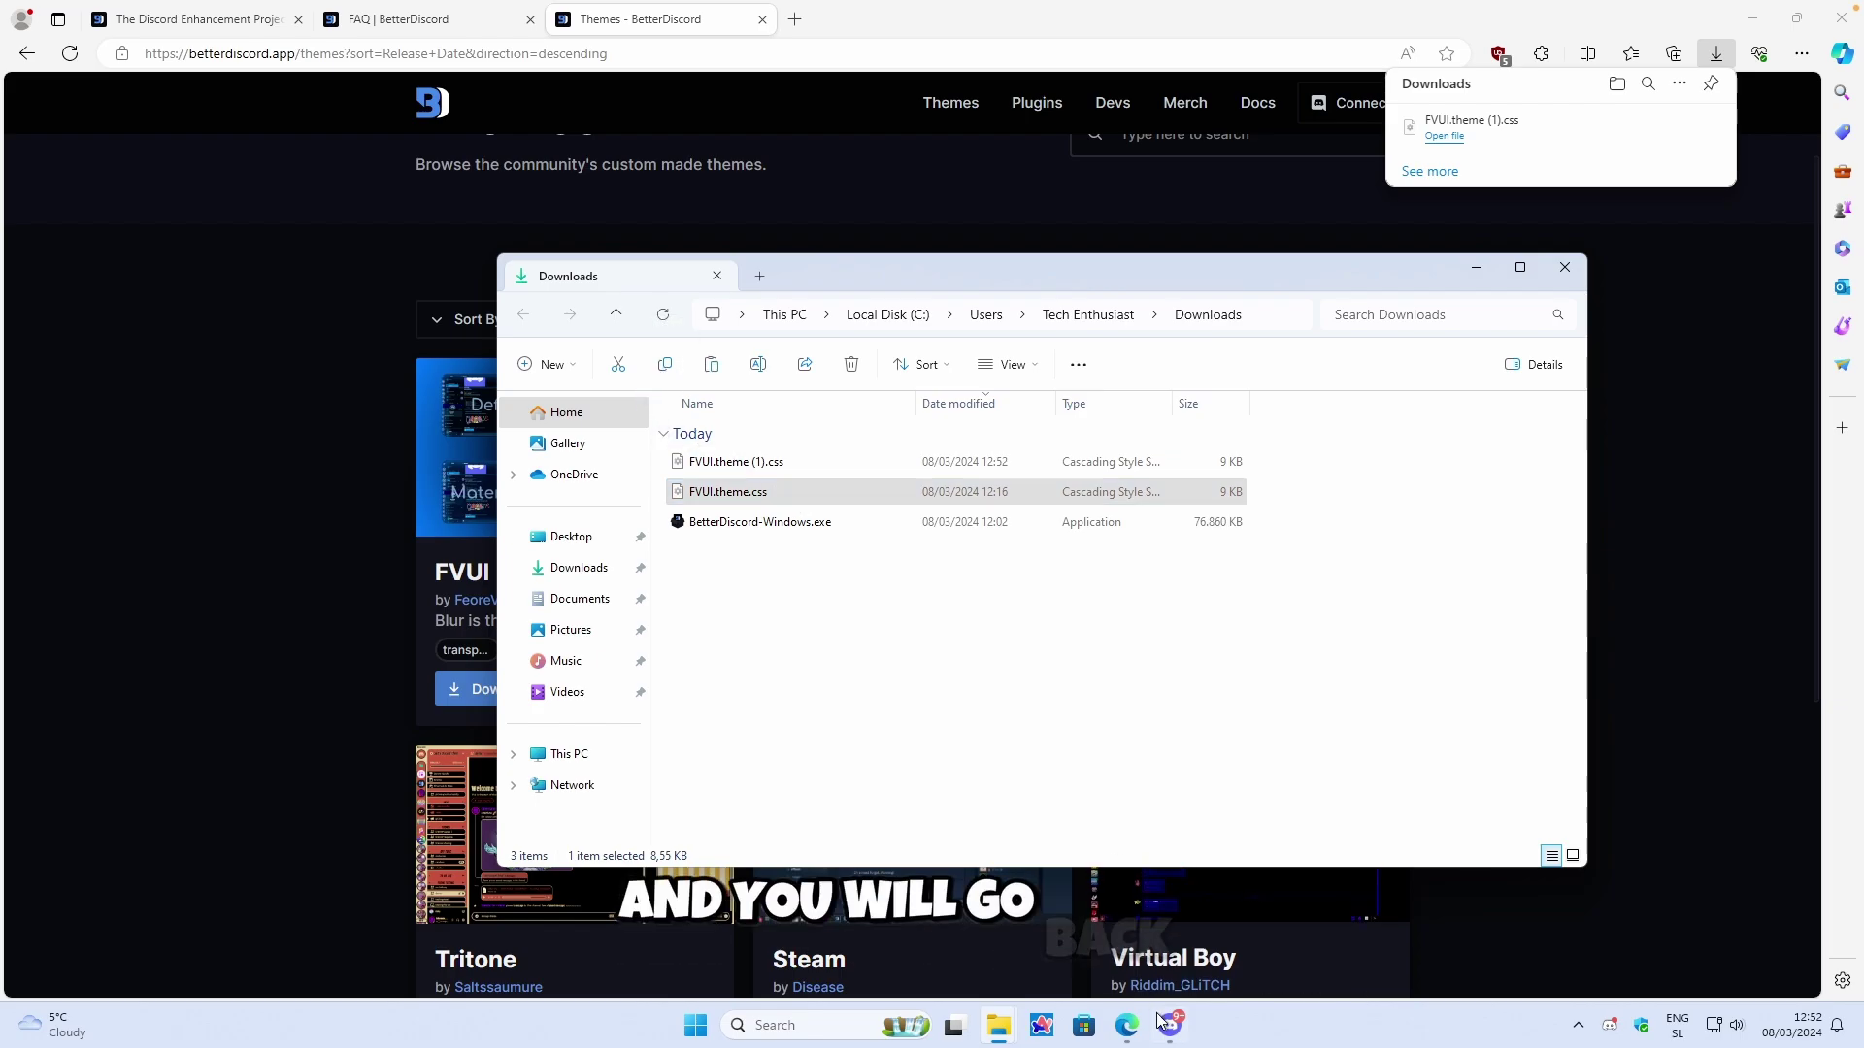
pyautogui.click(1204, 919)
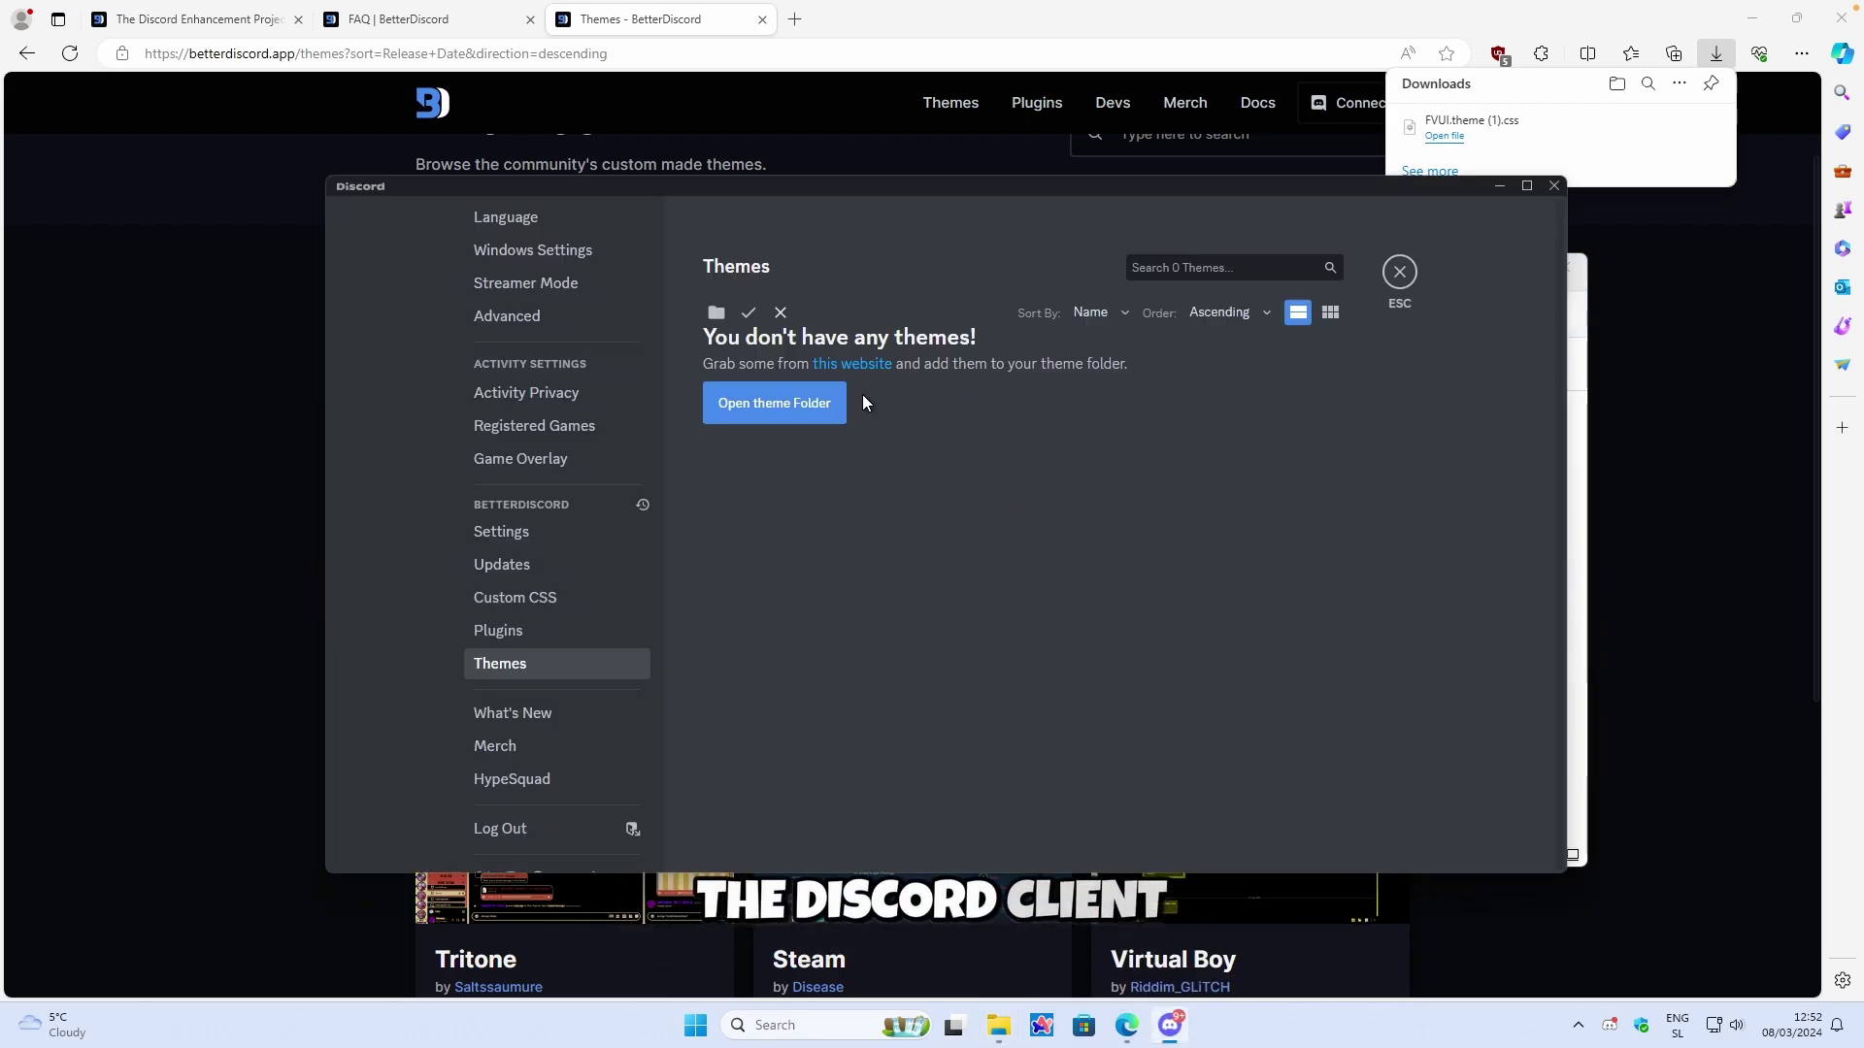
pyautogui.click(796, 416)
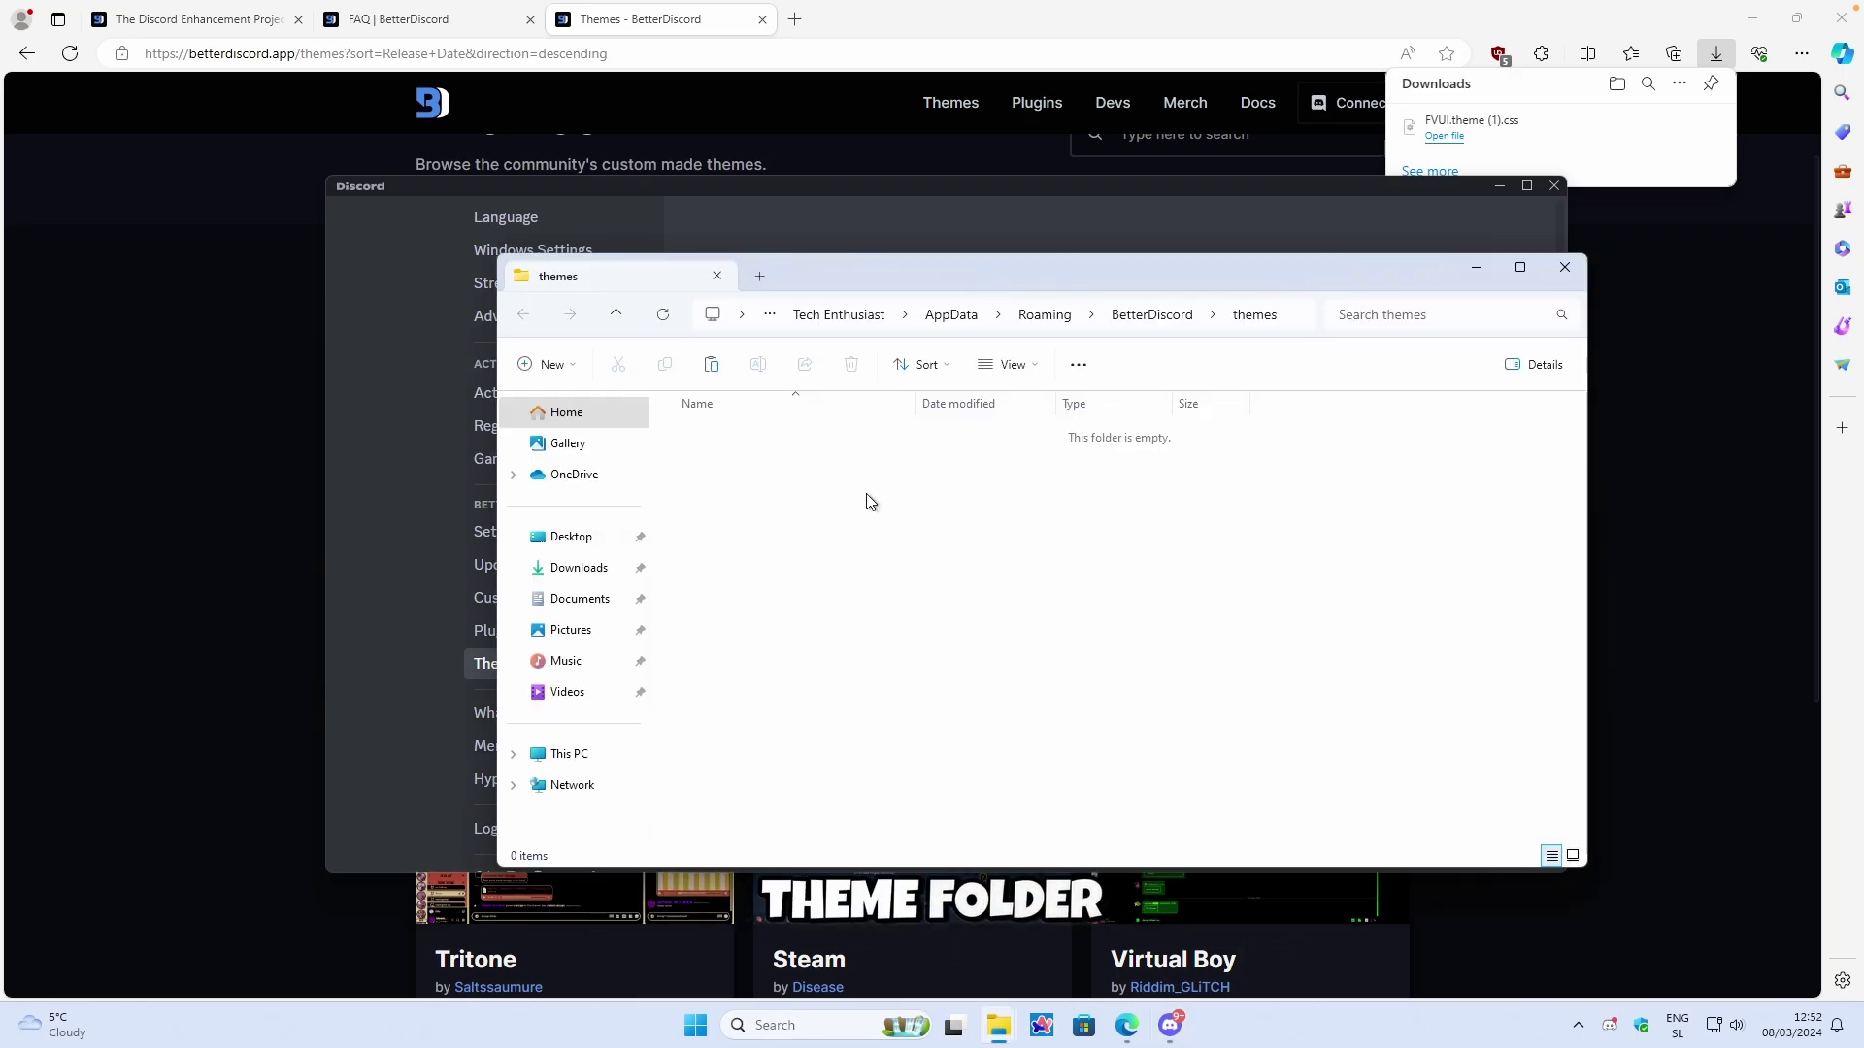
pyautogui.click(713, 368)
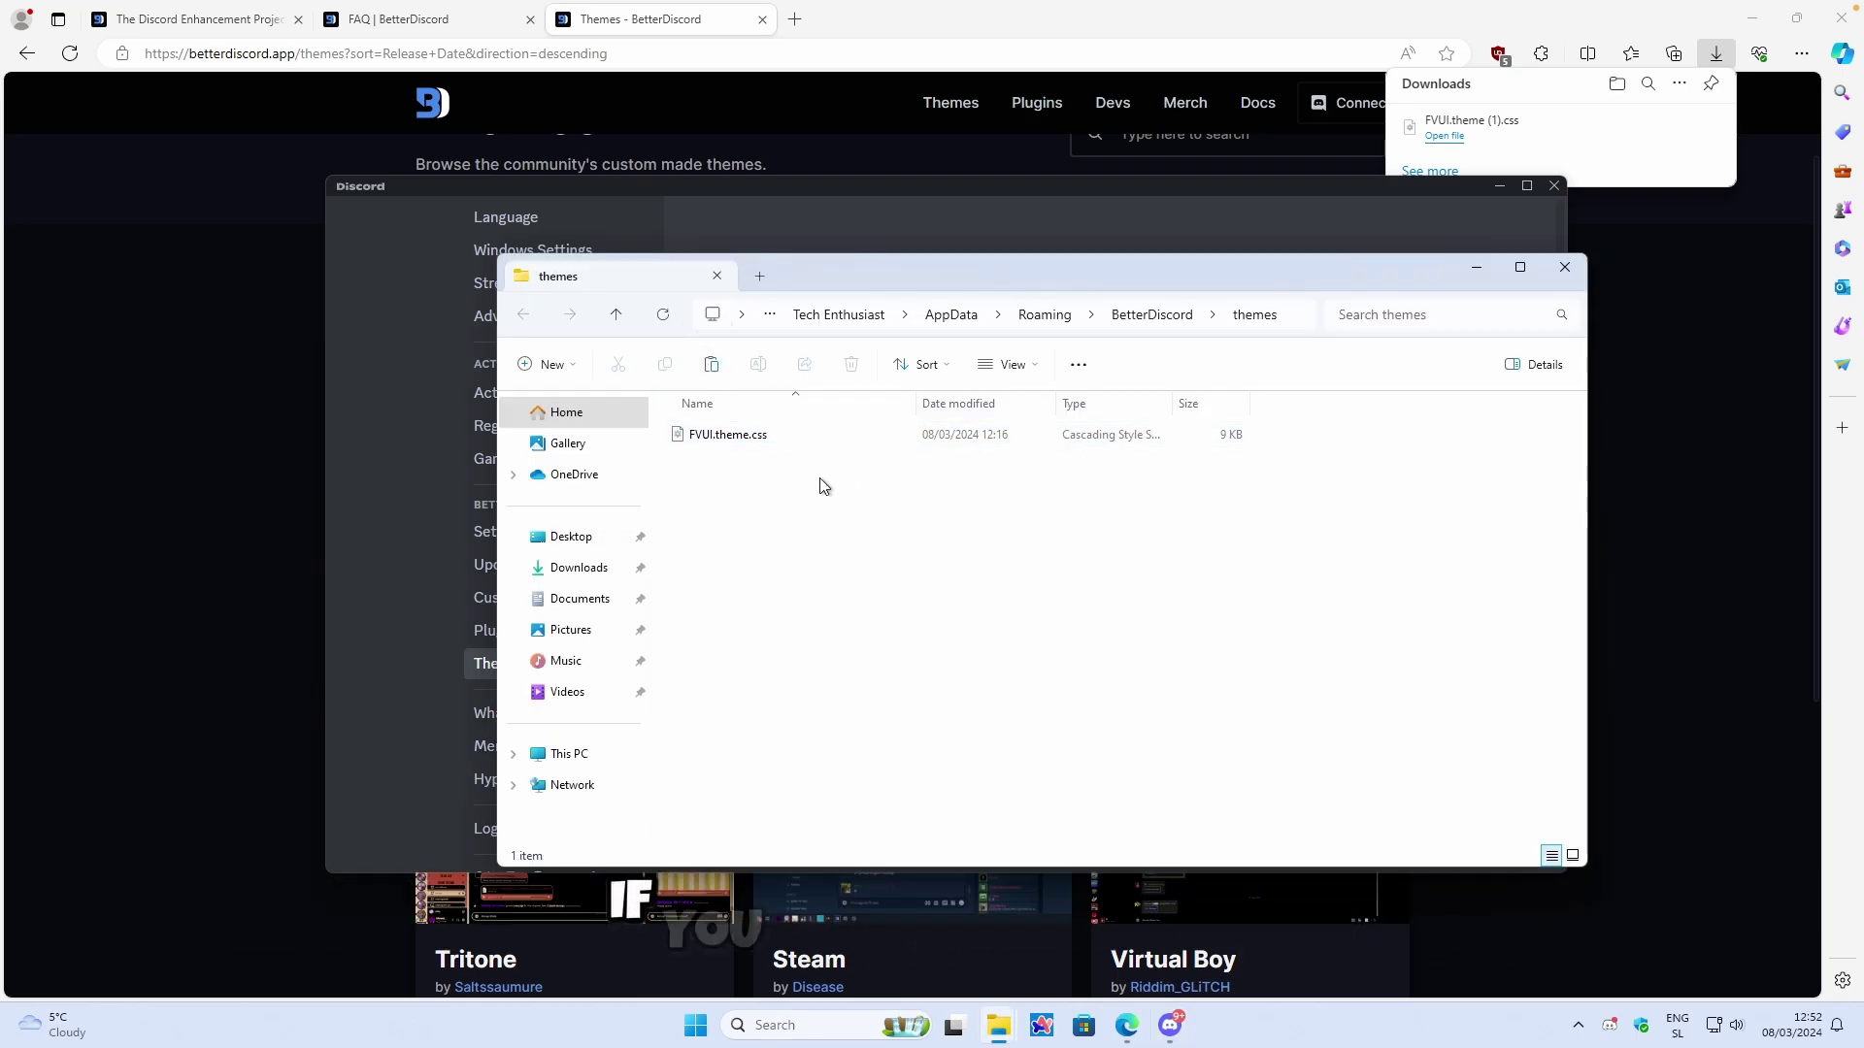
pyautogui.click(758, 188)
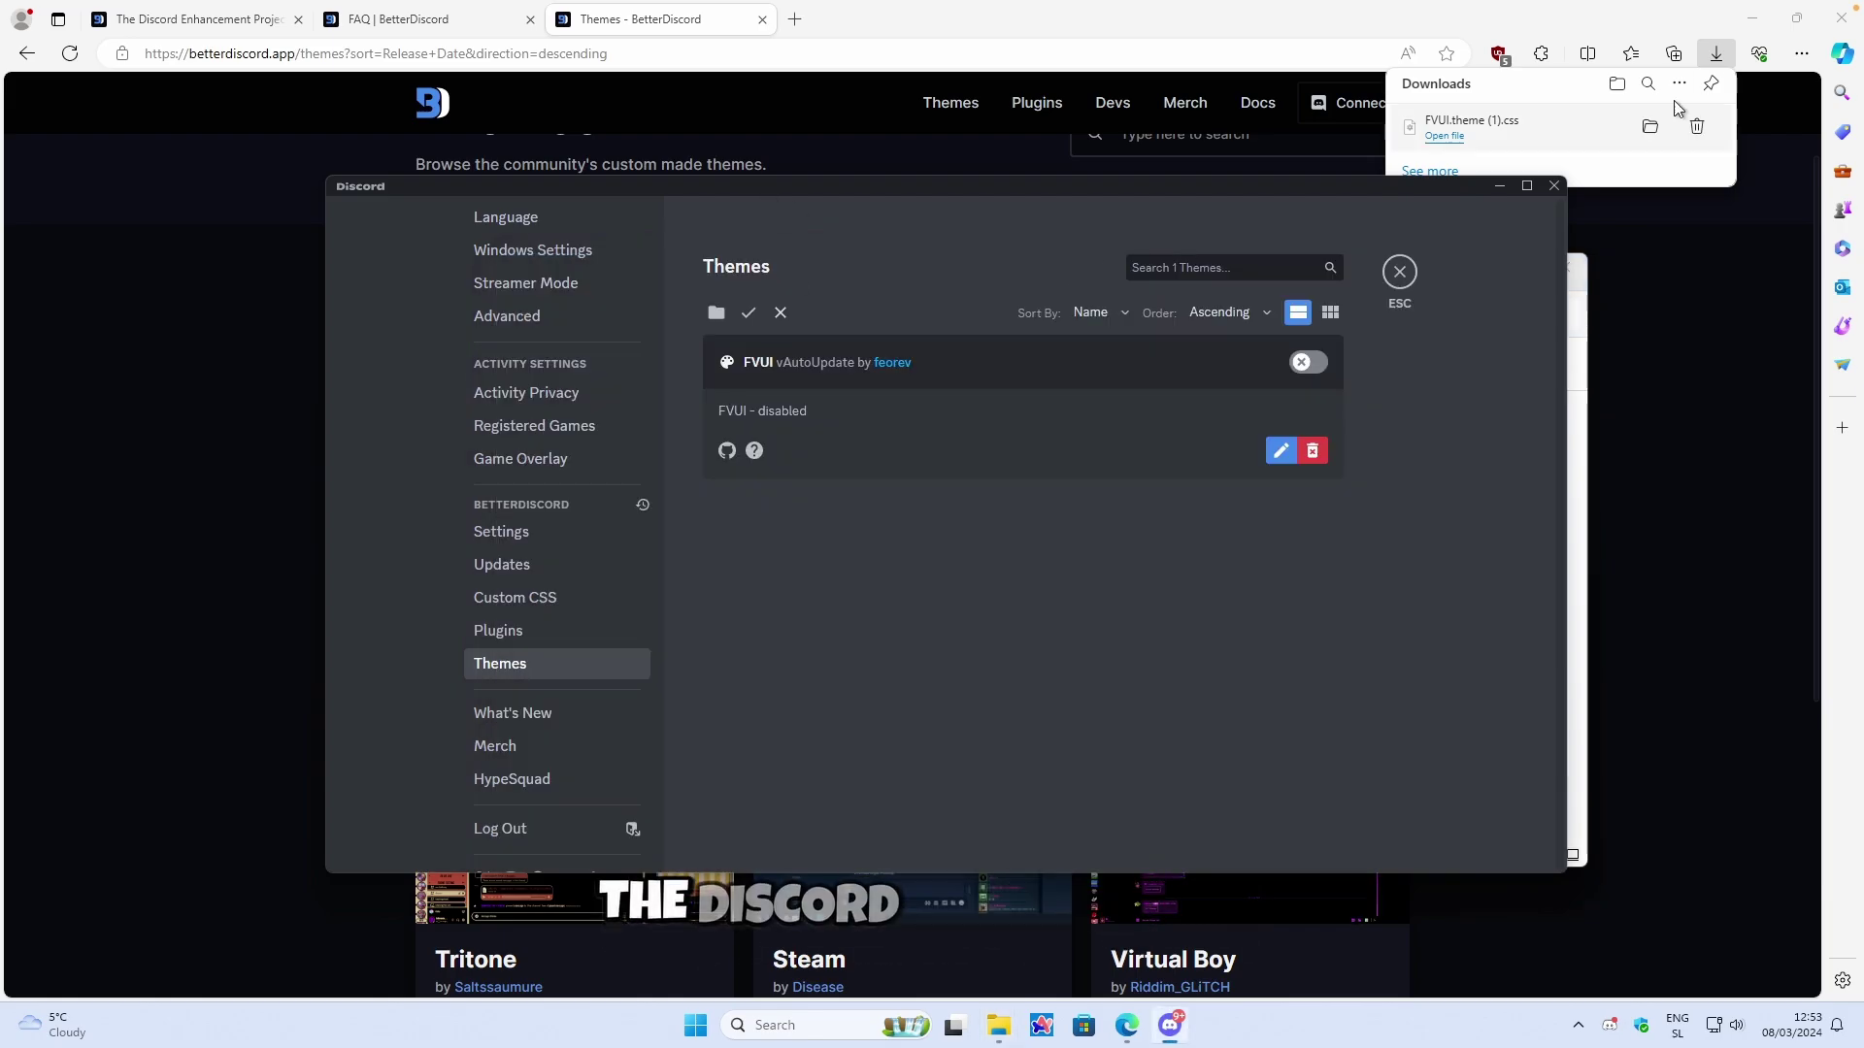
# Step: Minimize the browser and folder windows and switch on the FVUI theme
pyautogui.click(1753, 19)
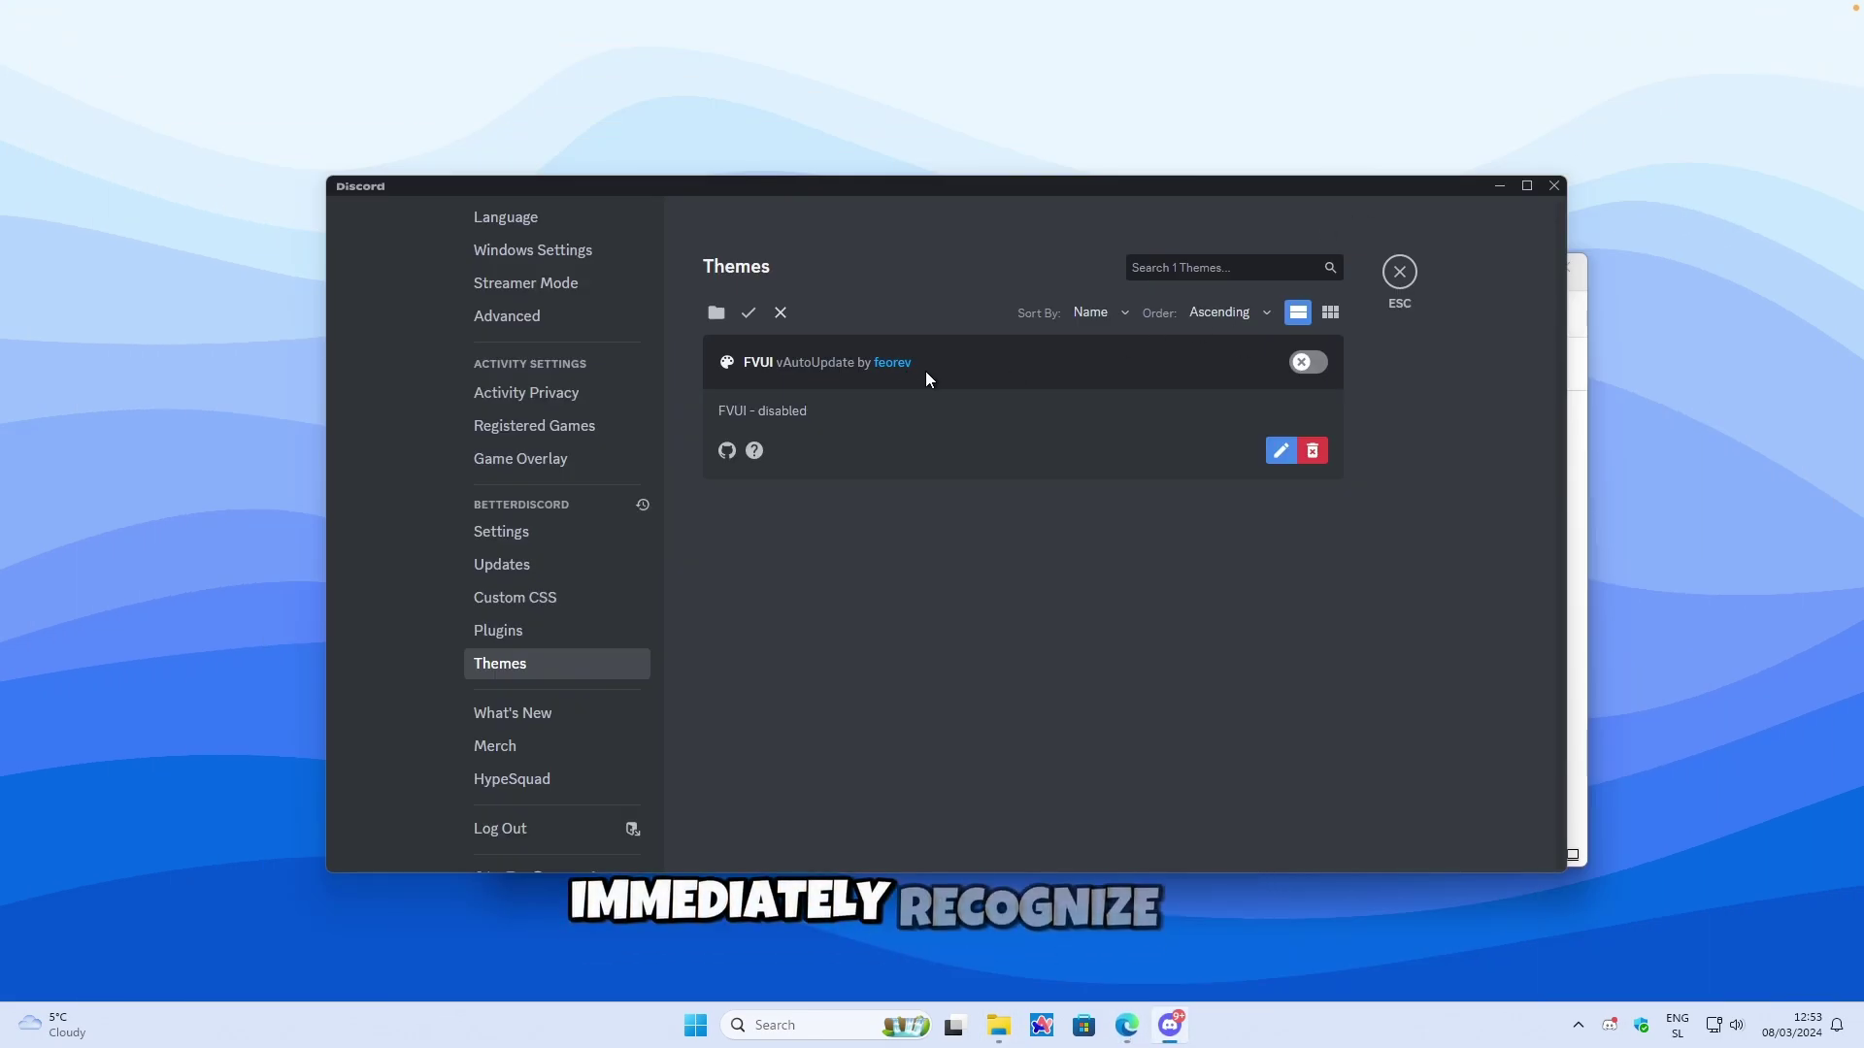
pyautogui.click(1578, 361)
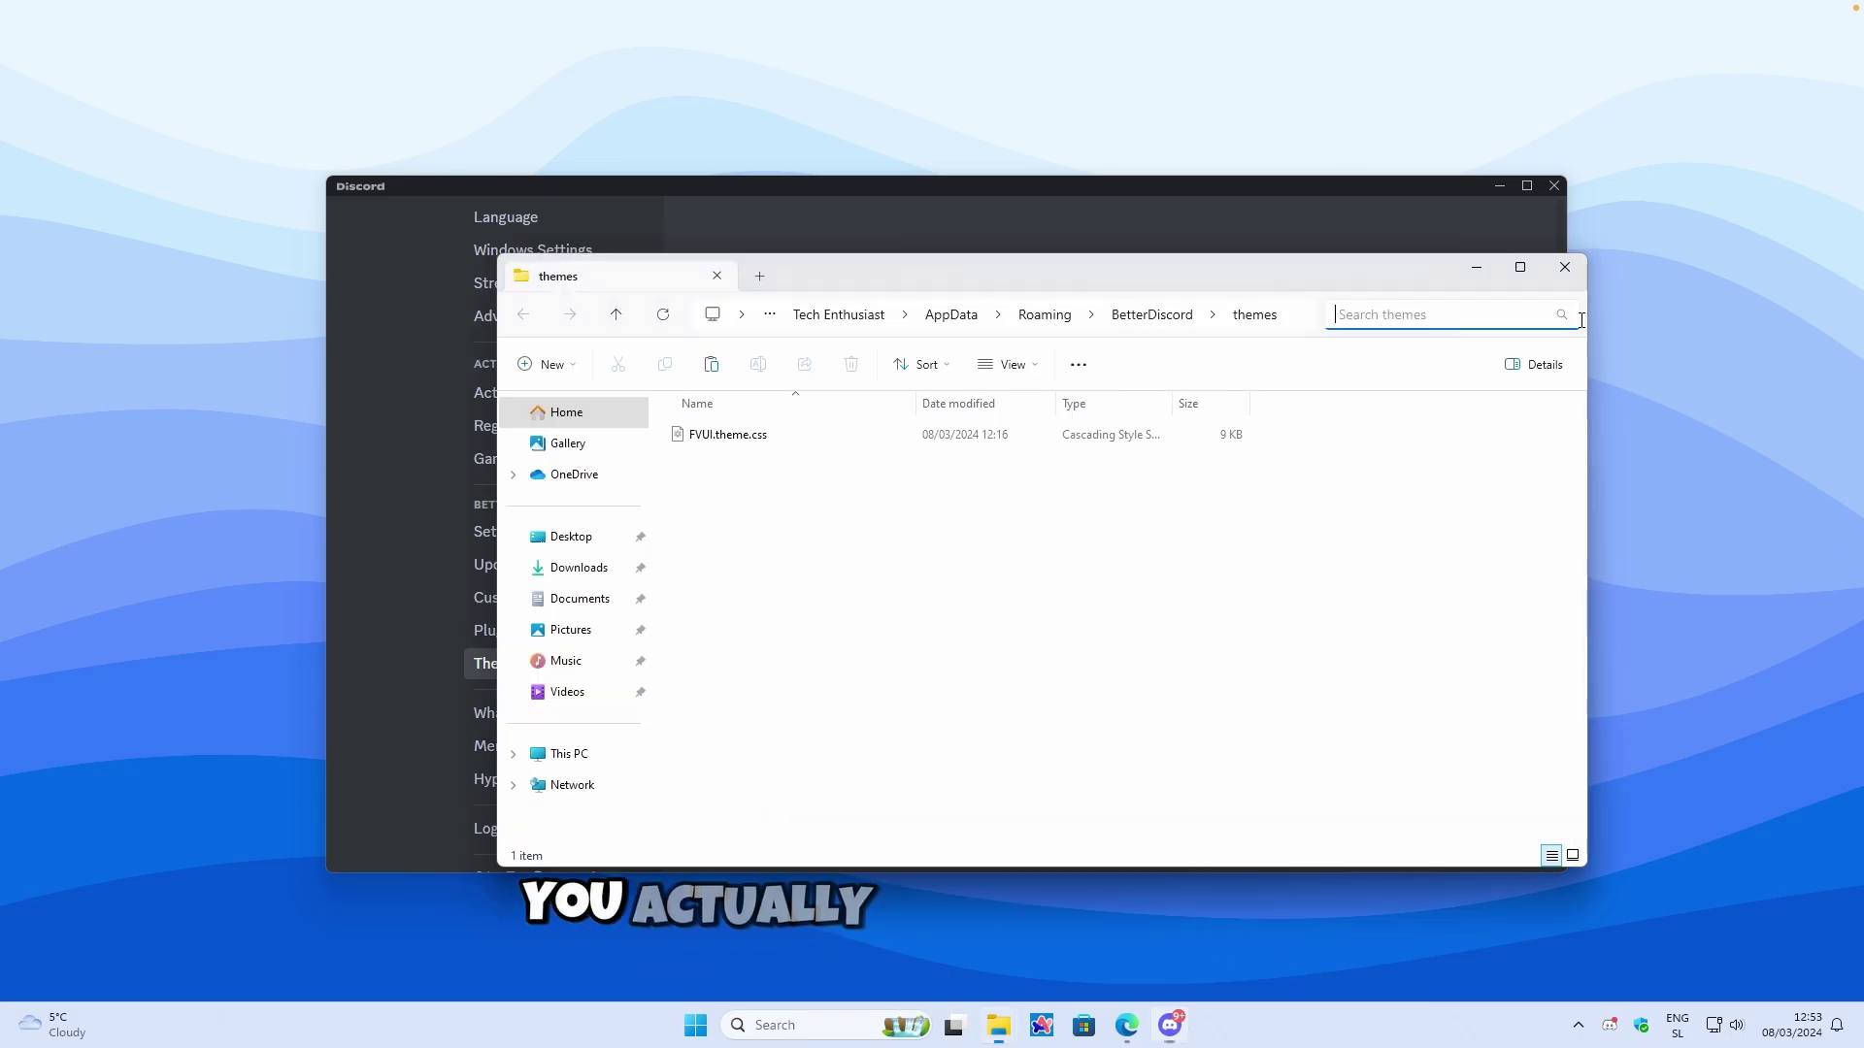
pyautogui.click(1476, 260)
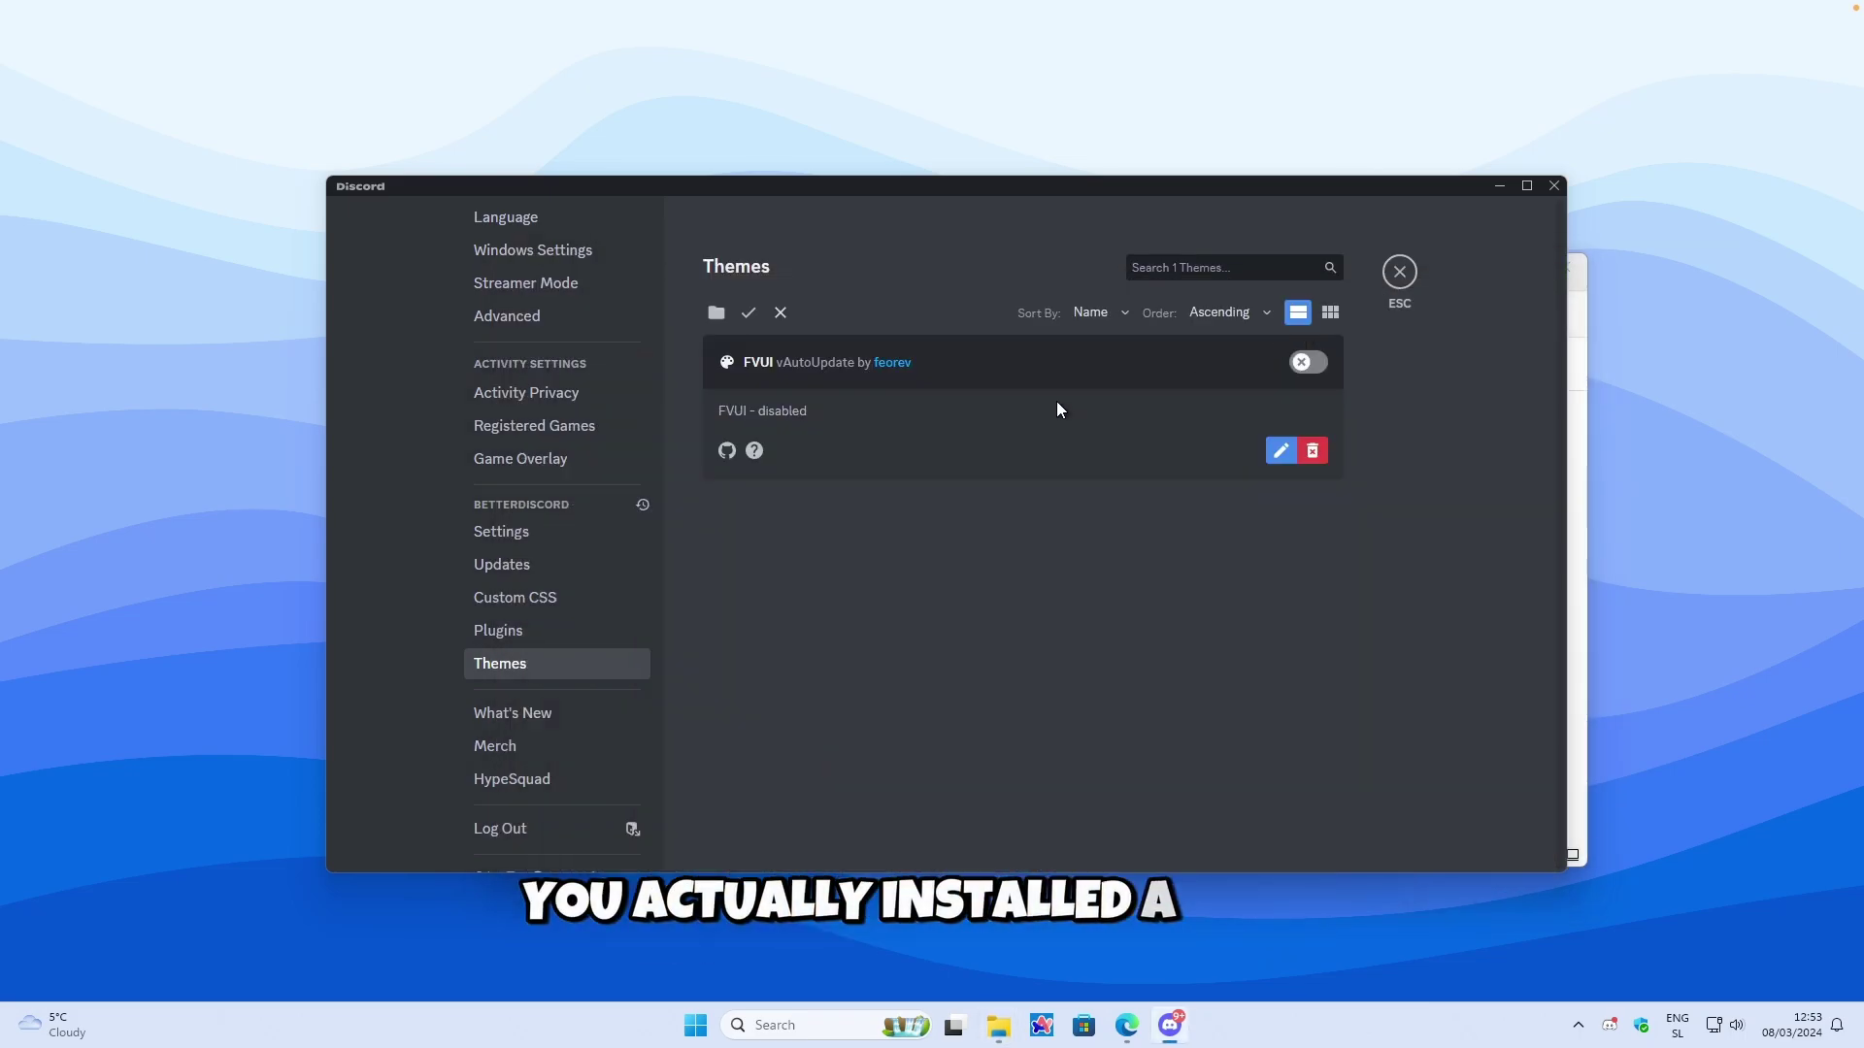
pyautogui.click(1306, 363)
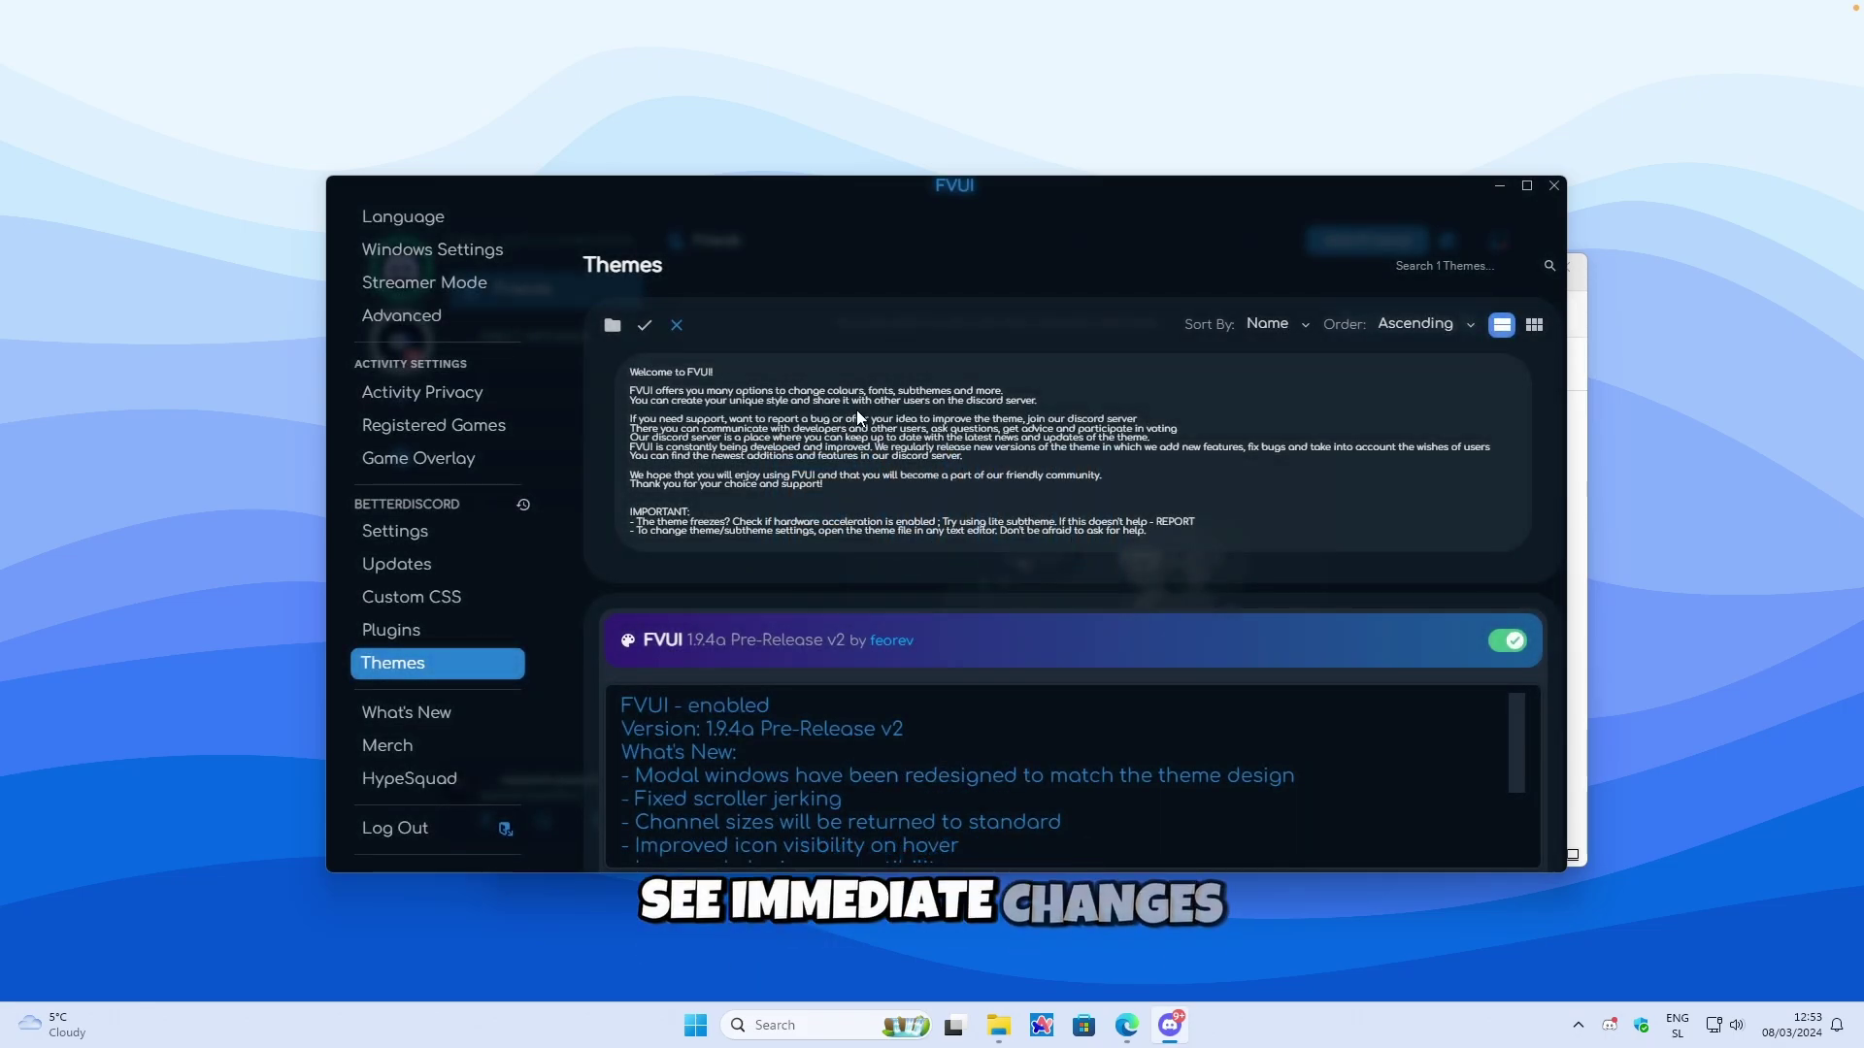
pyautogui.click(1583, 339)
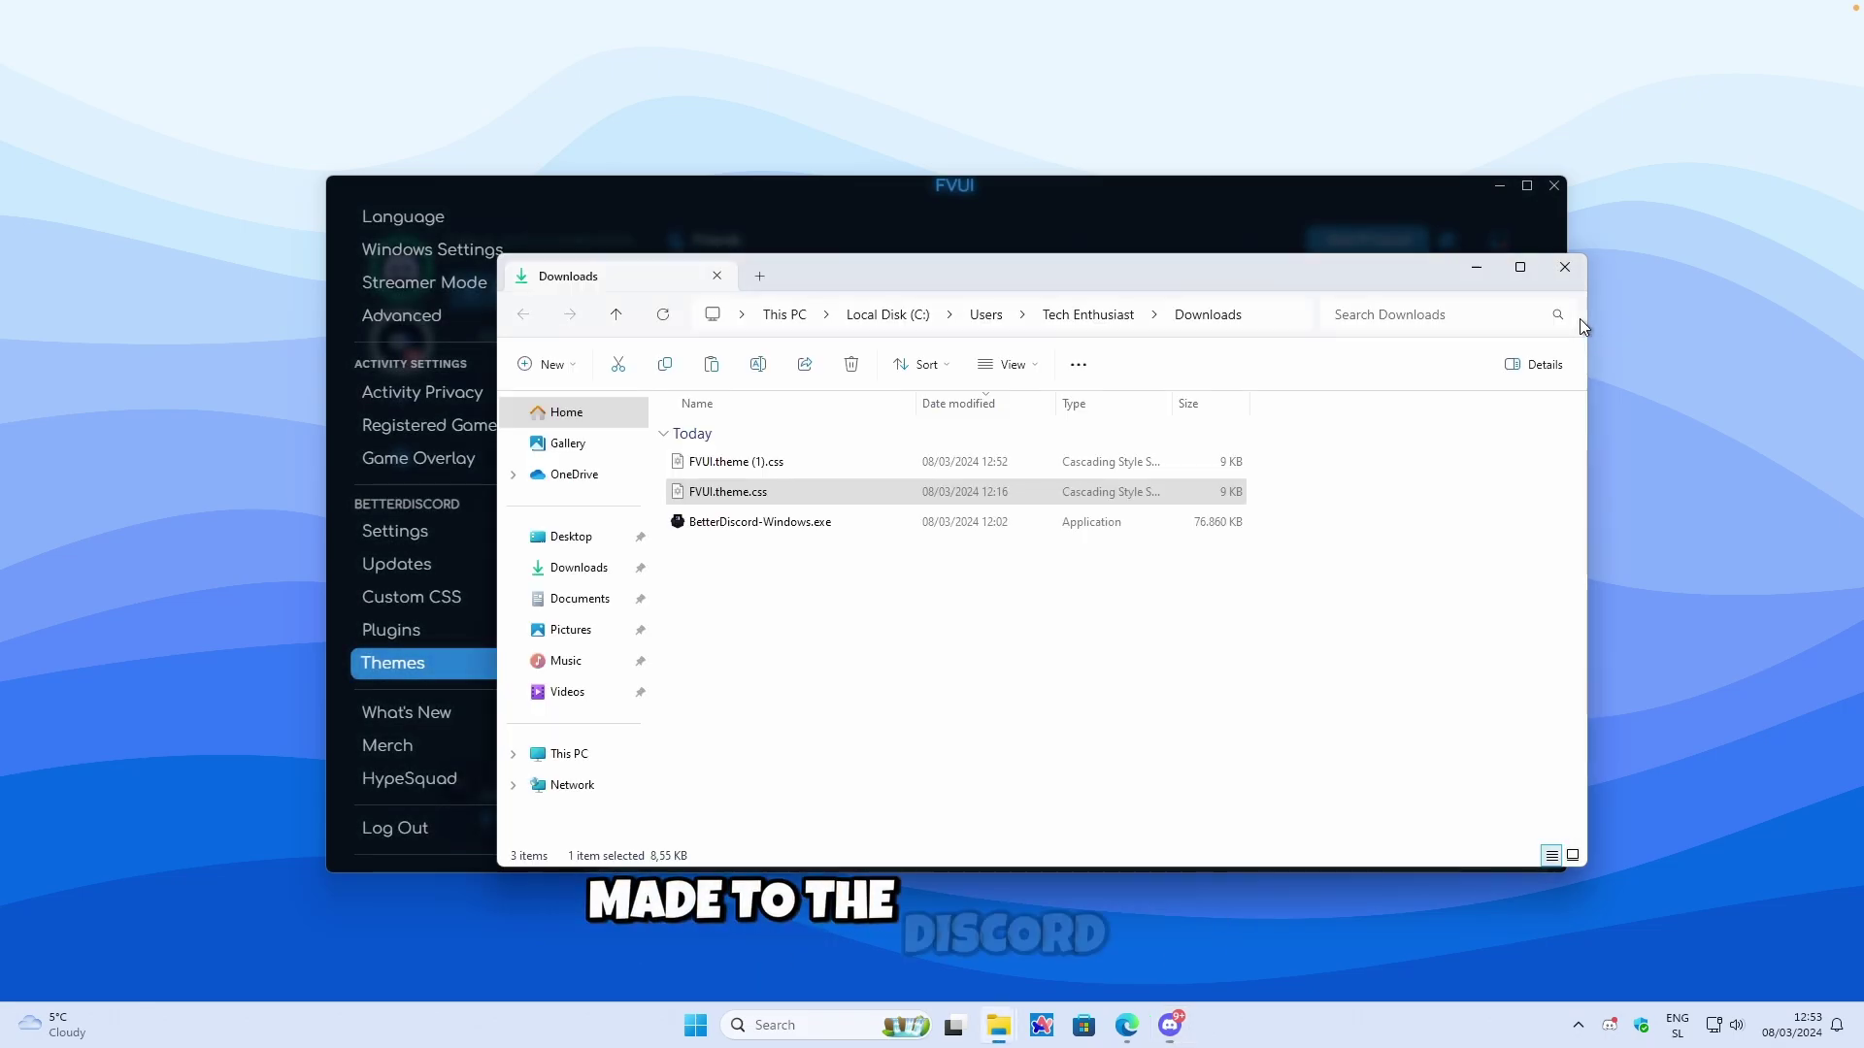
pyautogui.click(1471, 271)
# Step: Browse BetterDiscord's Settings, Updates, Custom CSS and Plugins pages in the FVUI look, ending on Themes
pyautogui.scroll(-2, 969, 473)
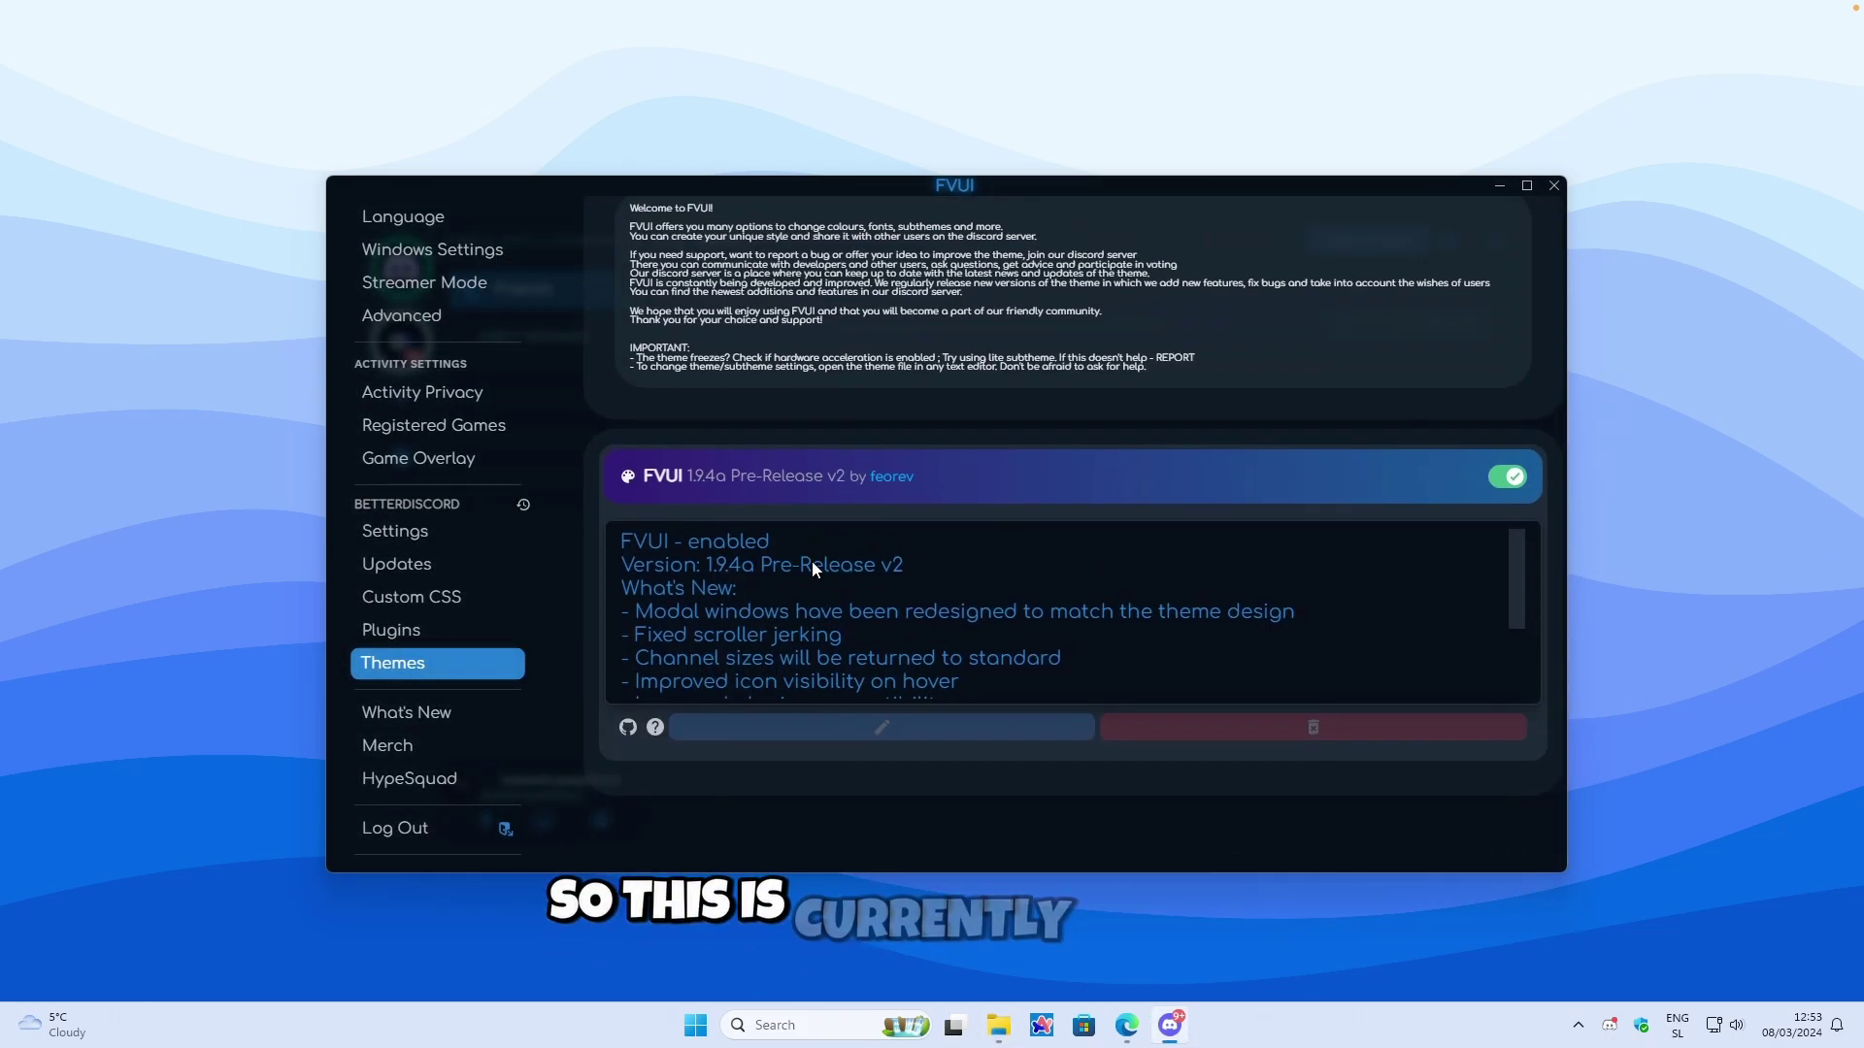
pyautogui.scroll(-3, 812, 568)
pyautogui.scroll(5, 901, 585)
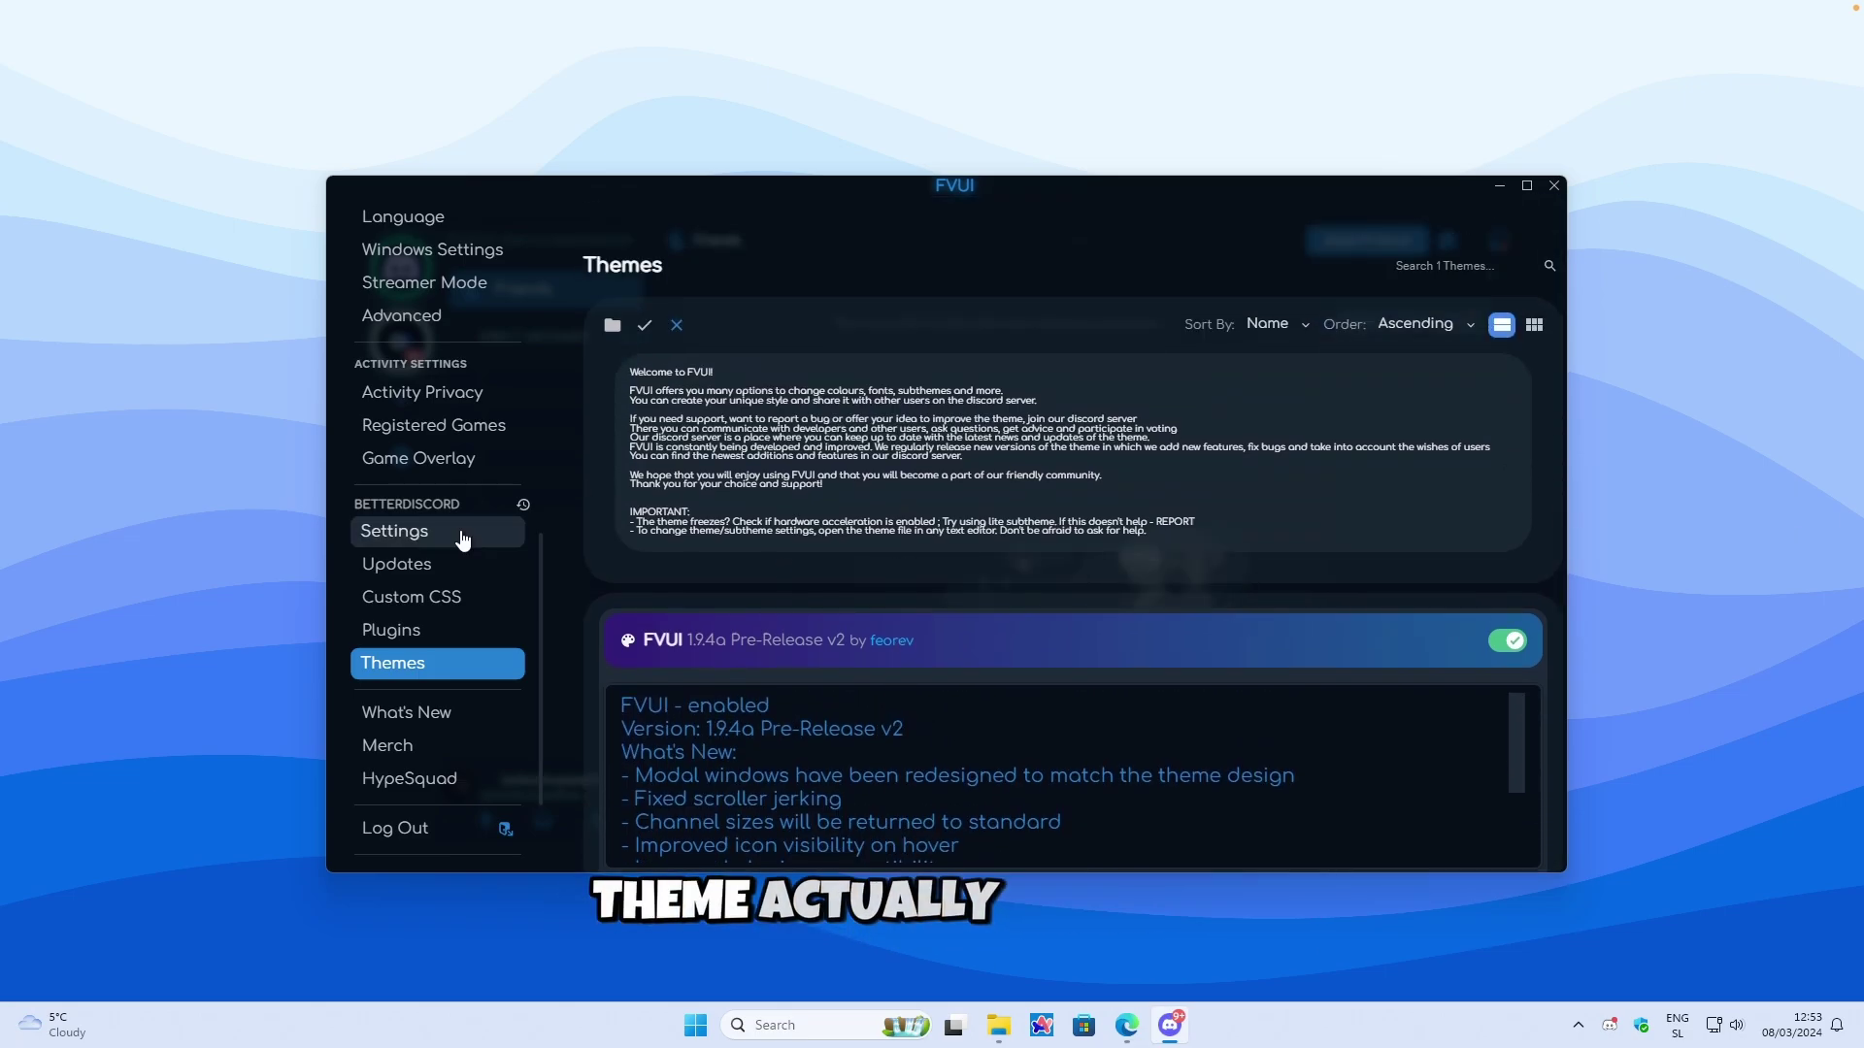
pyautogui.click(462, 536)
pyautogui.click(456, 566)
pyautogui.click(451, 599)
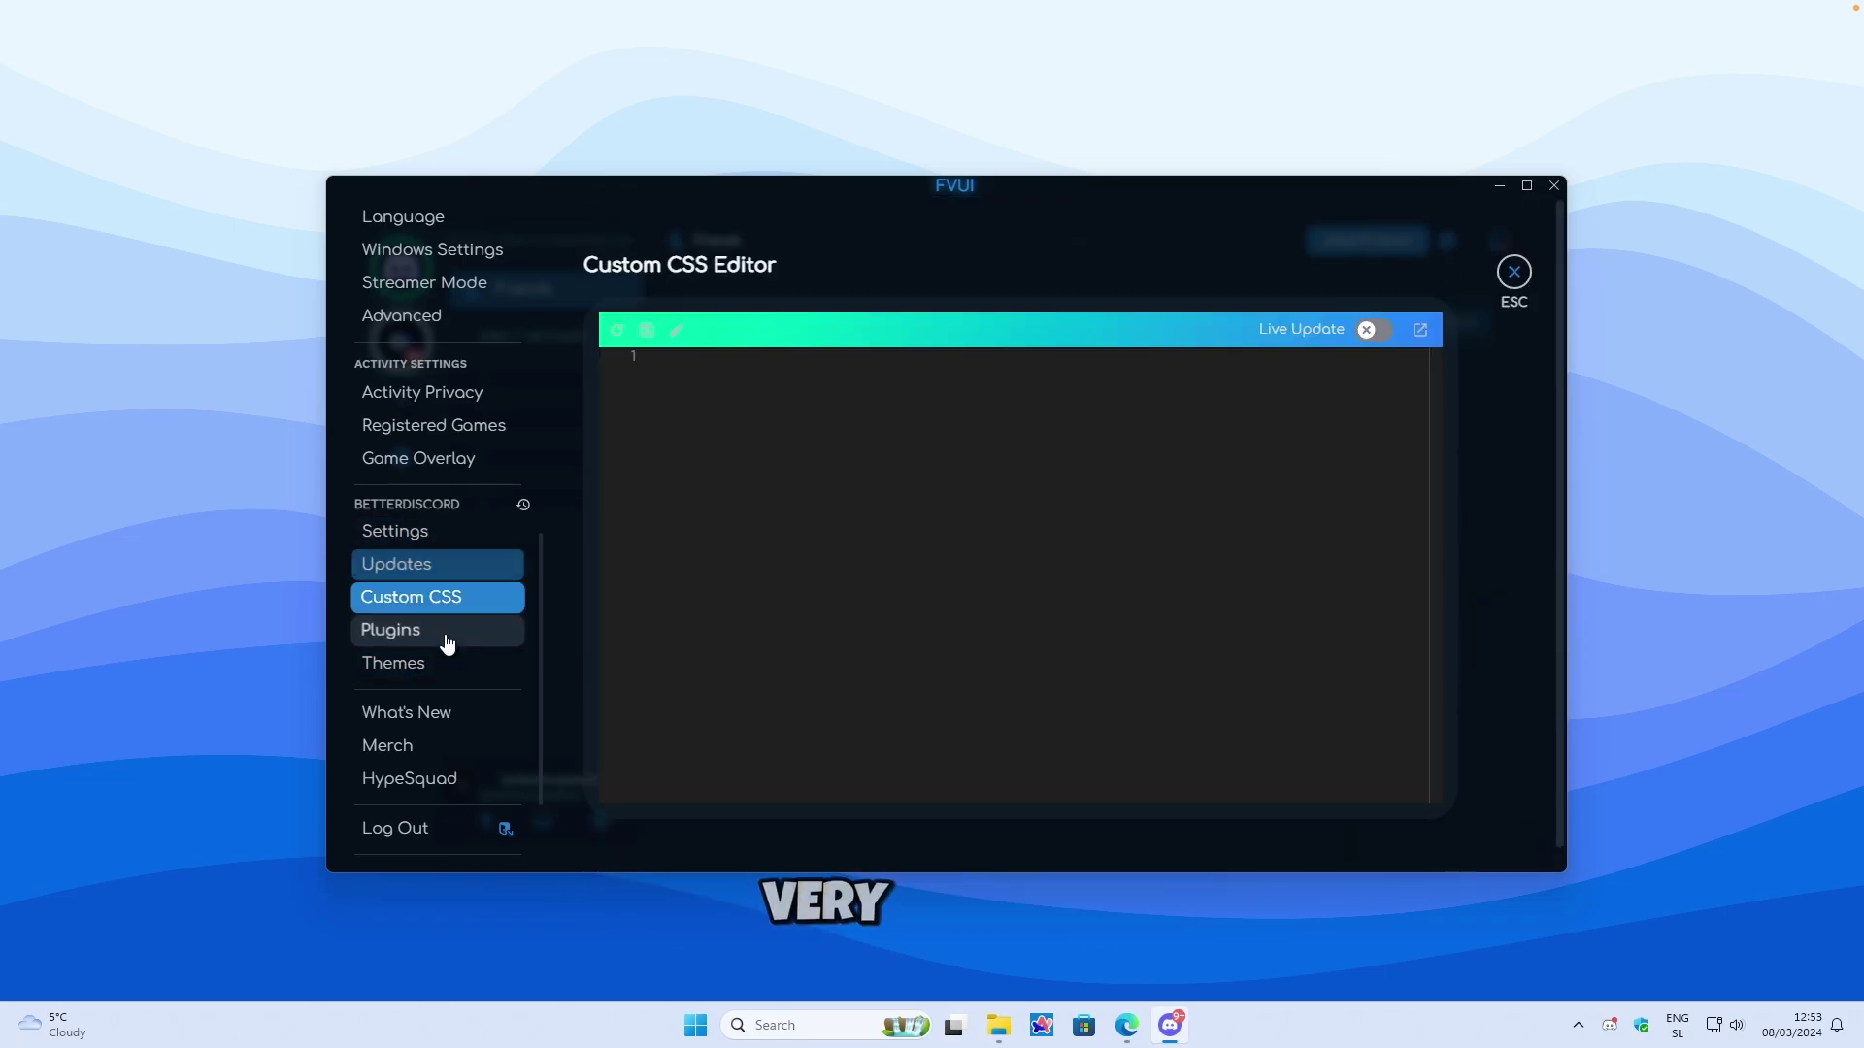
pyautogui.click(445, 631)
pyautogui.click(448, 666)
pyautogui.scroll(10, 491, 311)
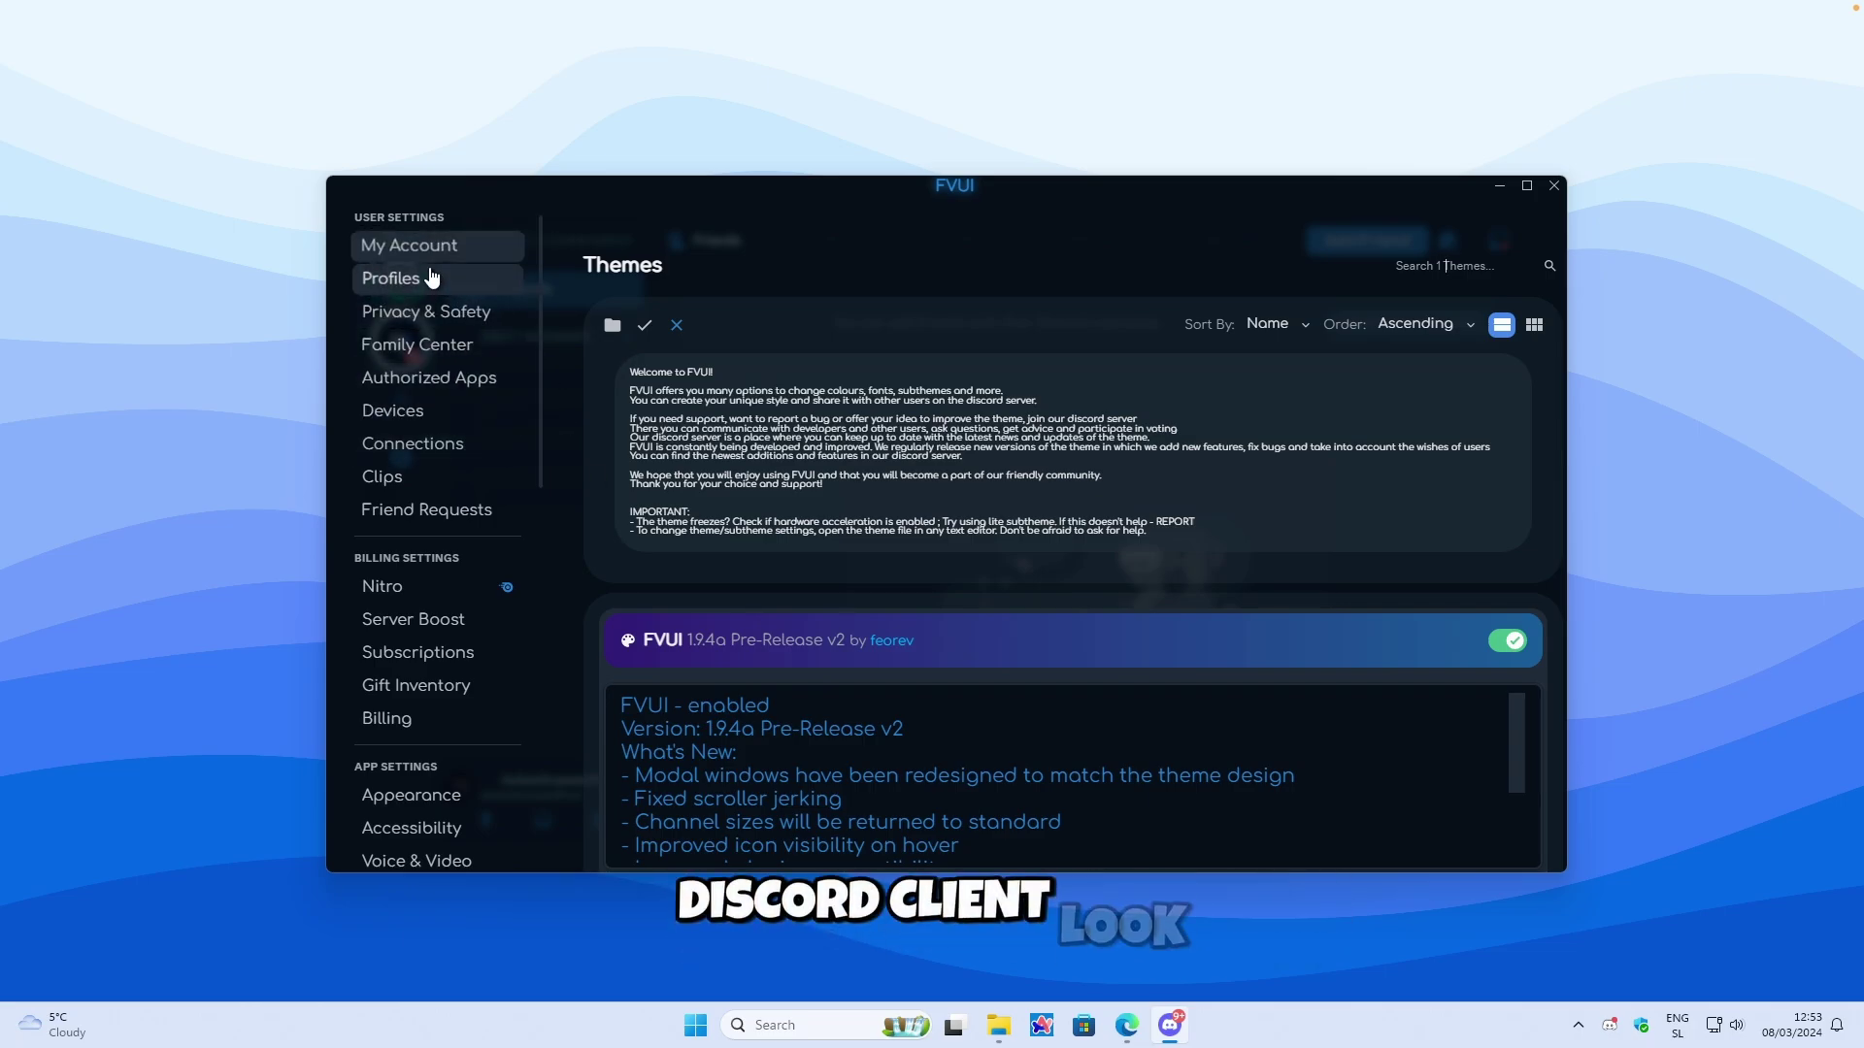
# Step: Open My Account, then close settings to return to the Friends page
pyautogui.scroll(-8, 428, 283)
pyautogui.scroll(4, 522, 419)
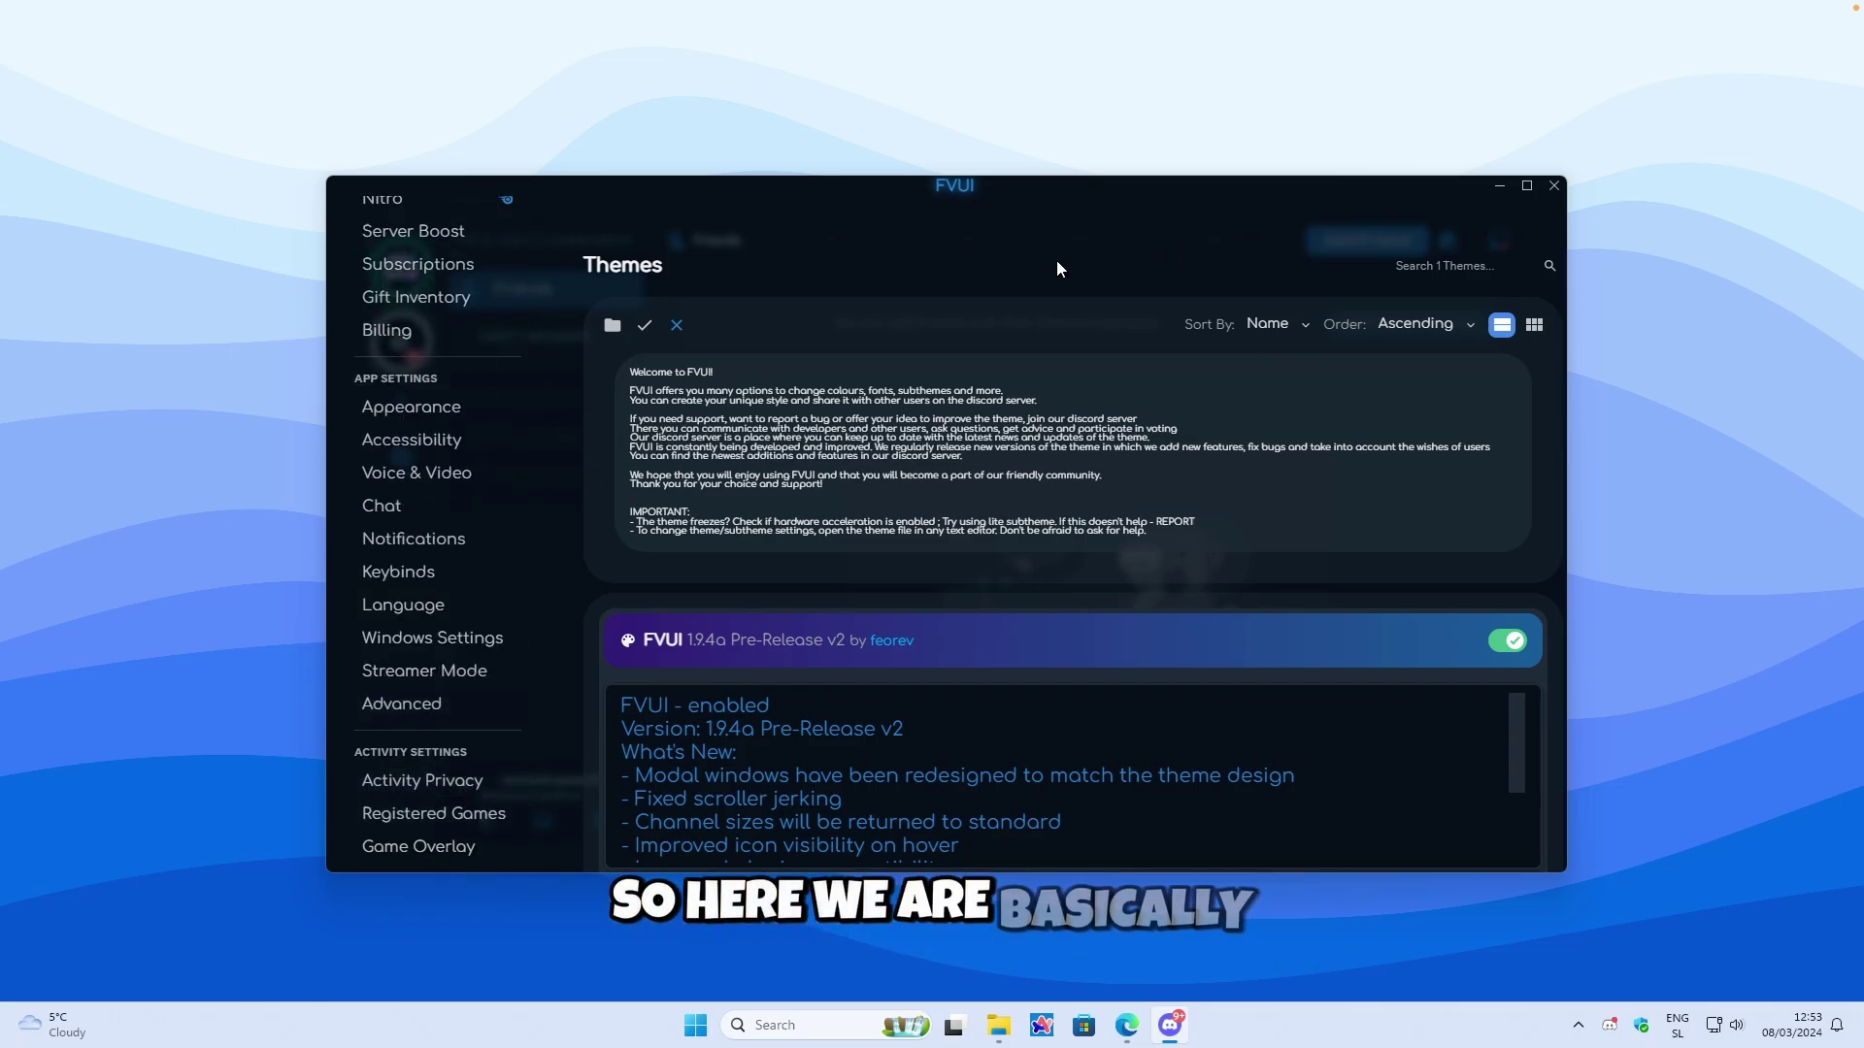
pyautogui.scroll(4, 466, 320)
pyautogui.click(457, 295)
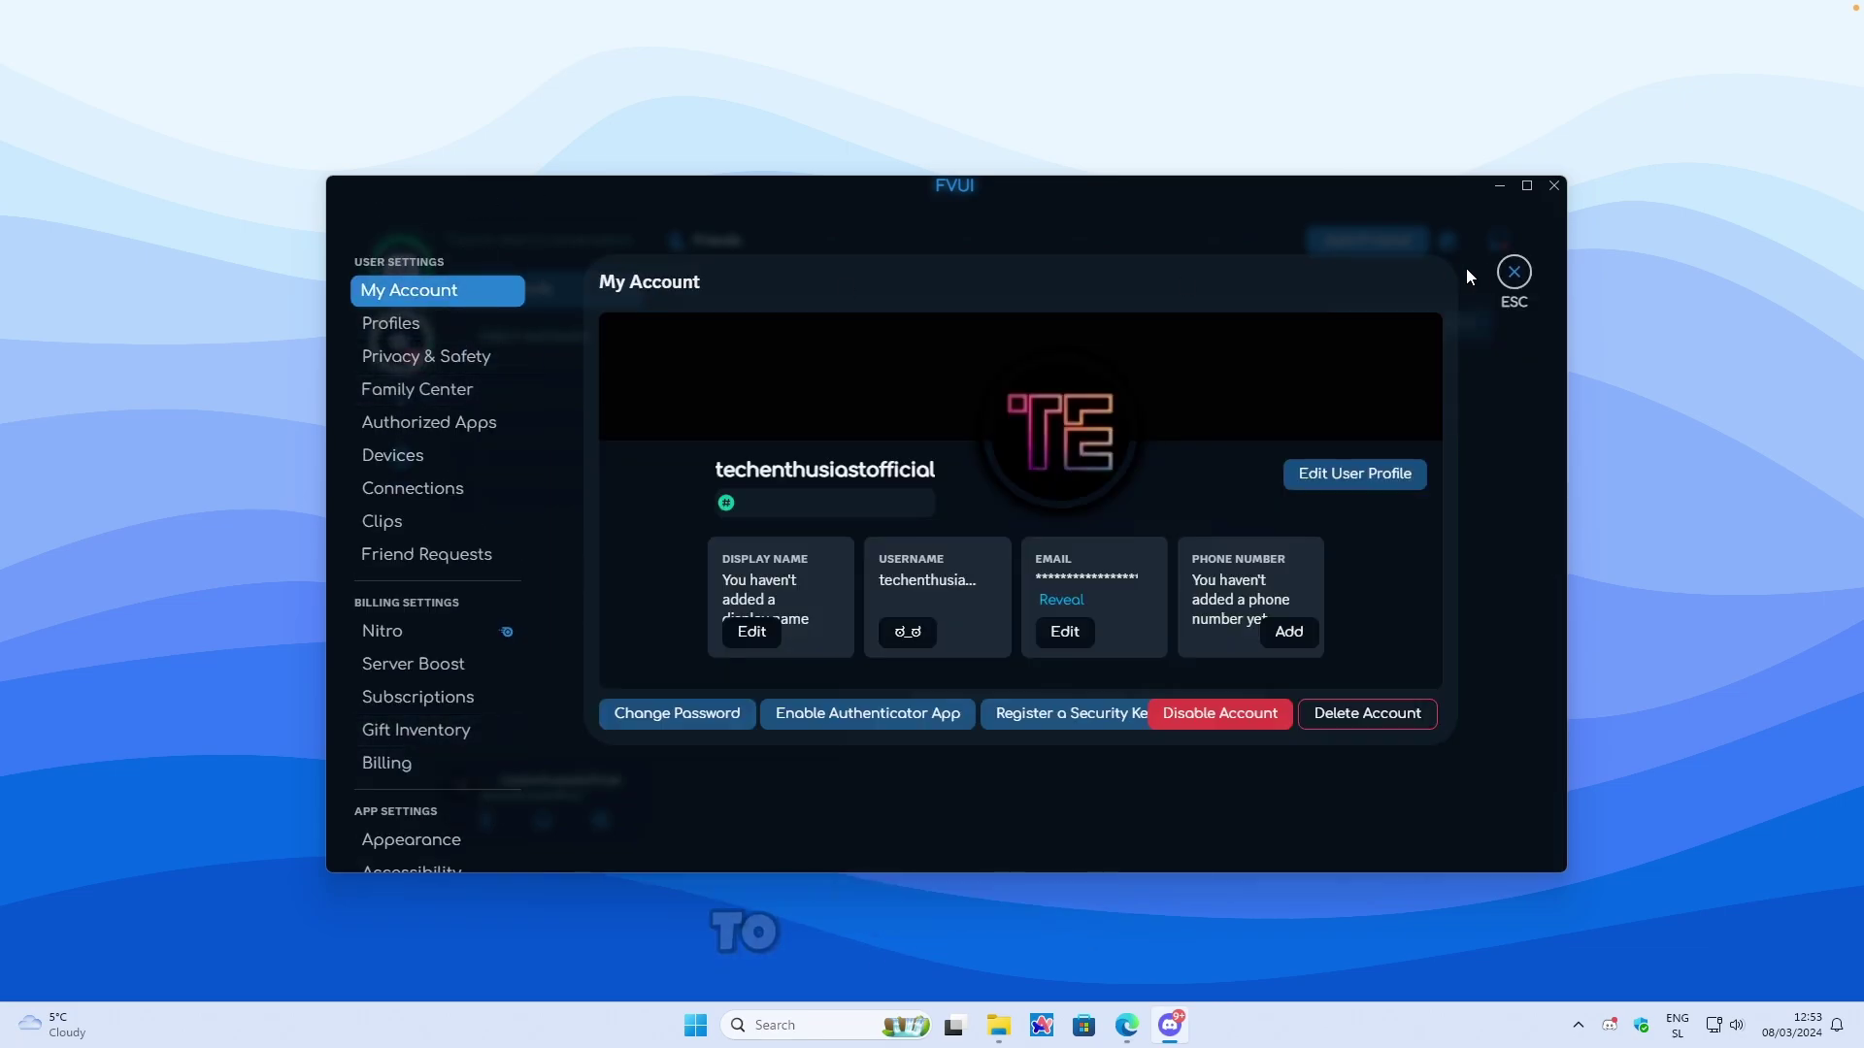
pyautogui.click(1512, 273)
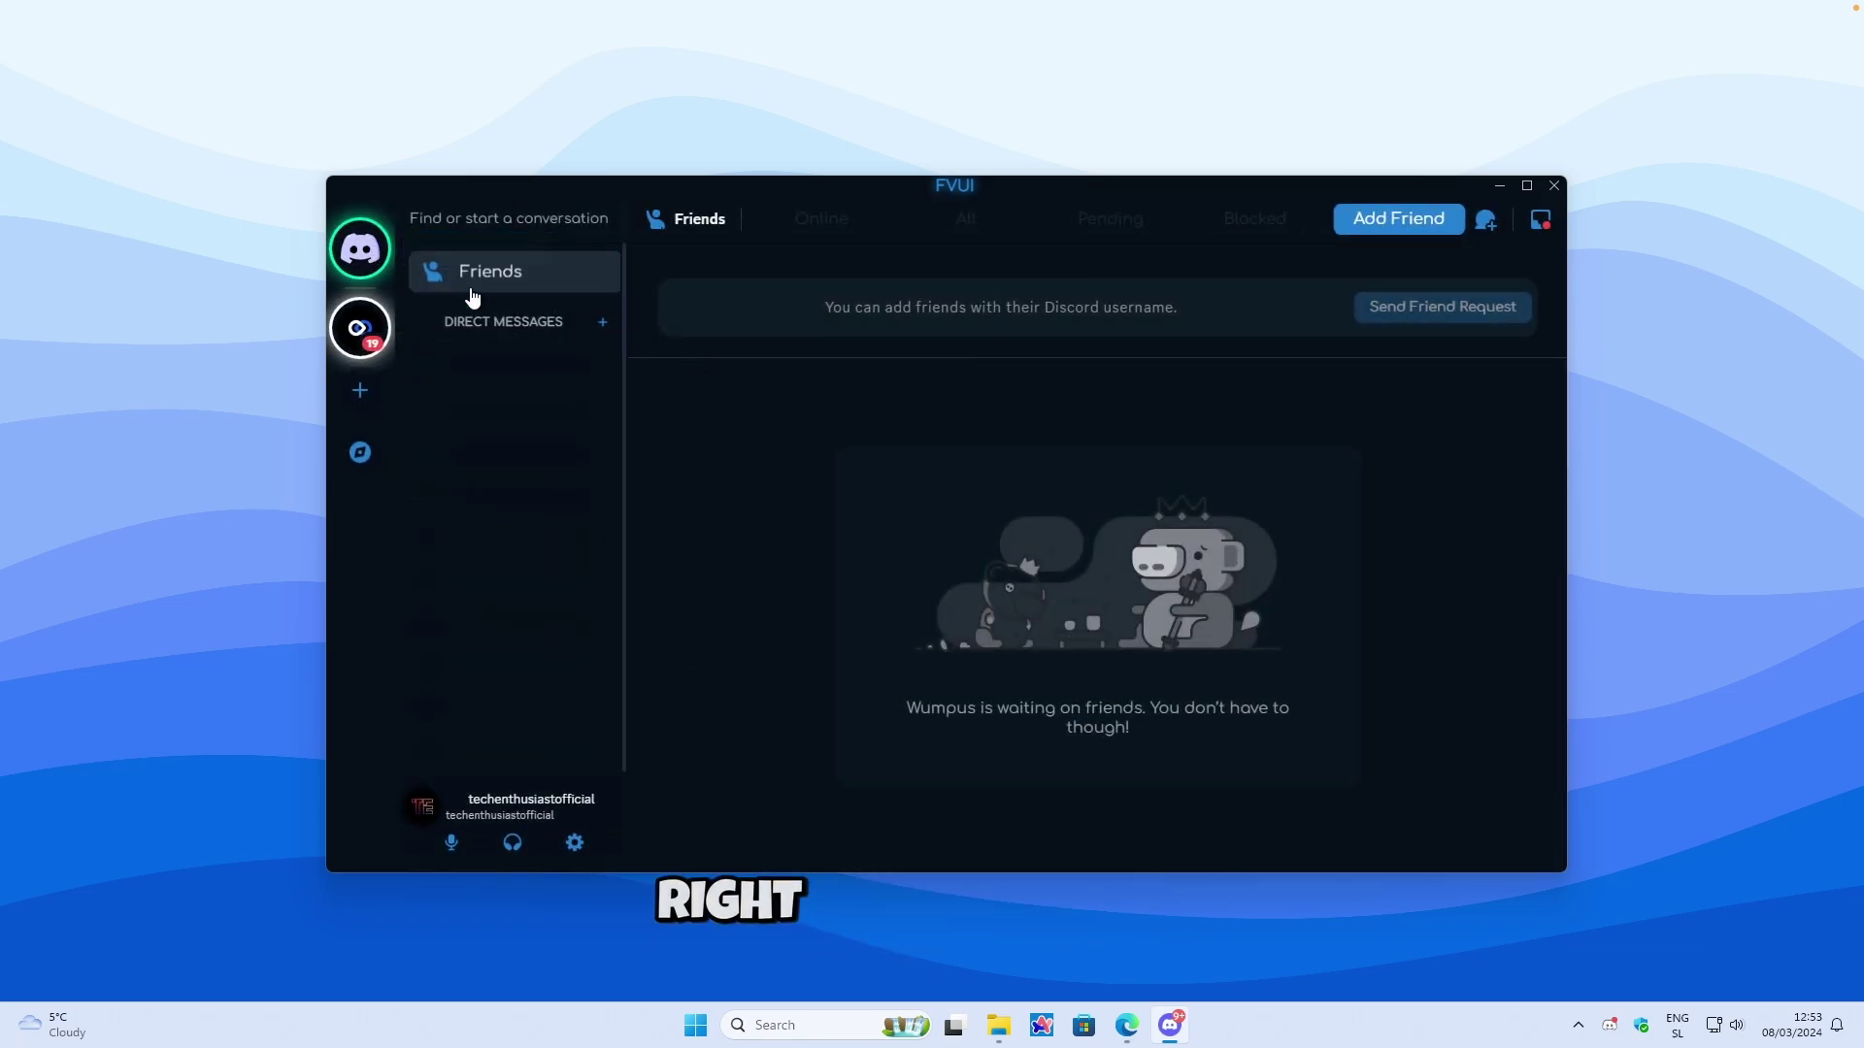
# Step: Open the Create Your Server dialog, look through its options, and close it
pyautogui.click(361, 393)
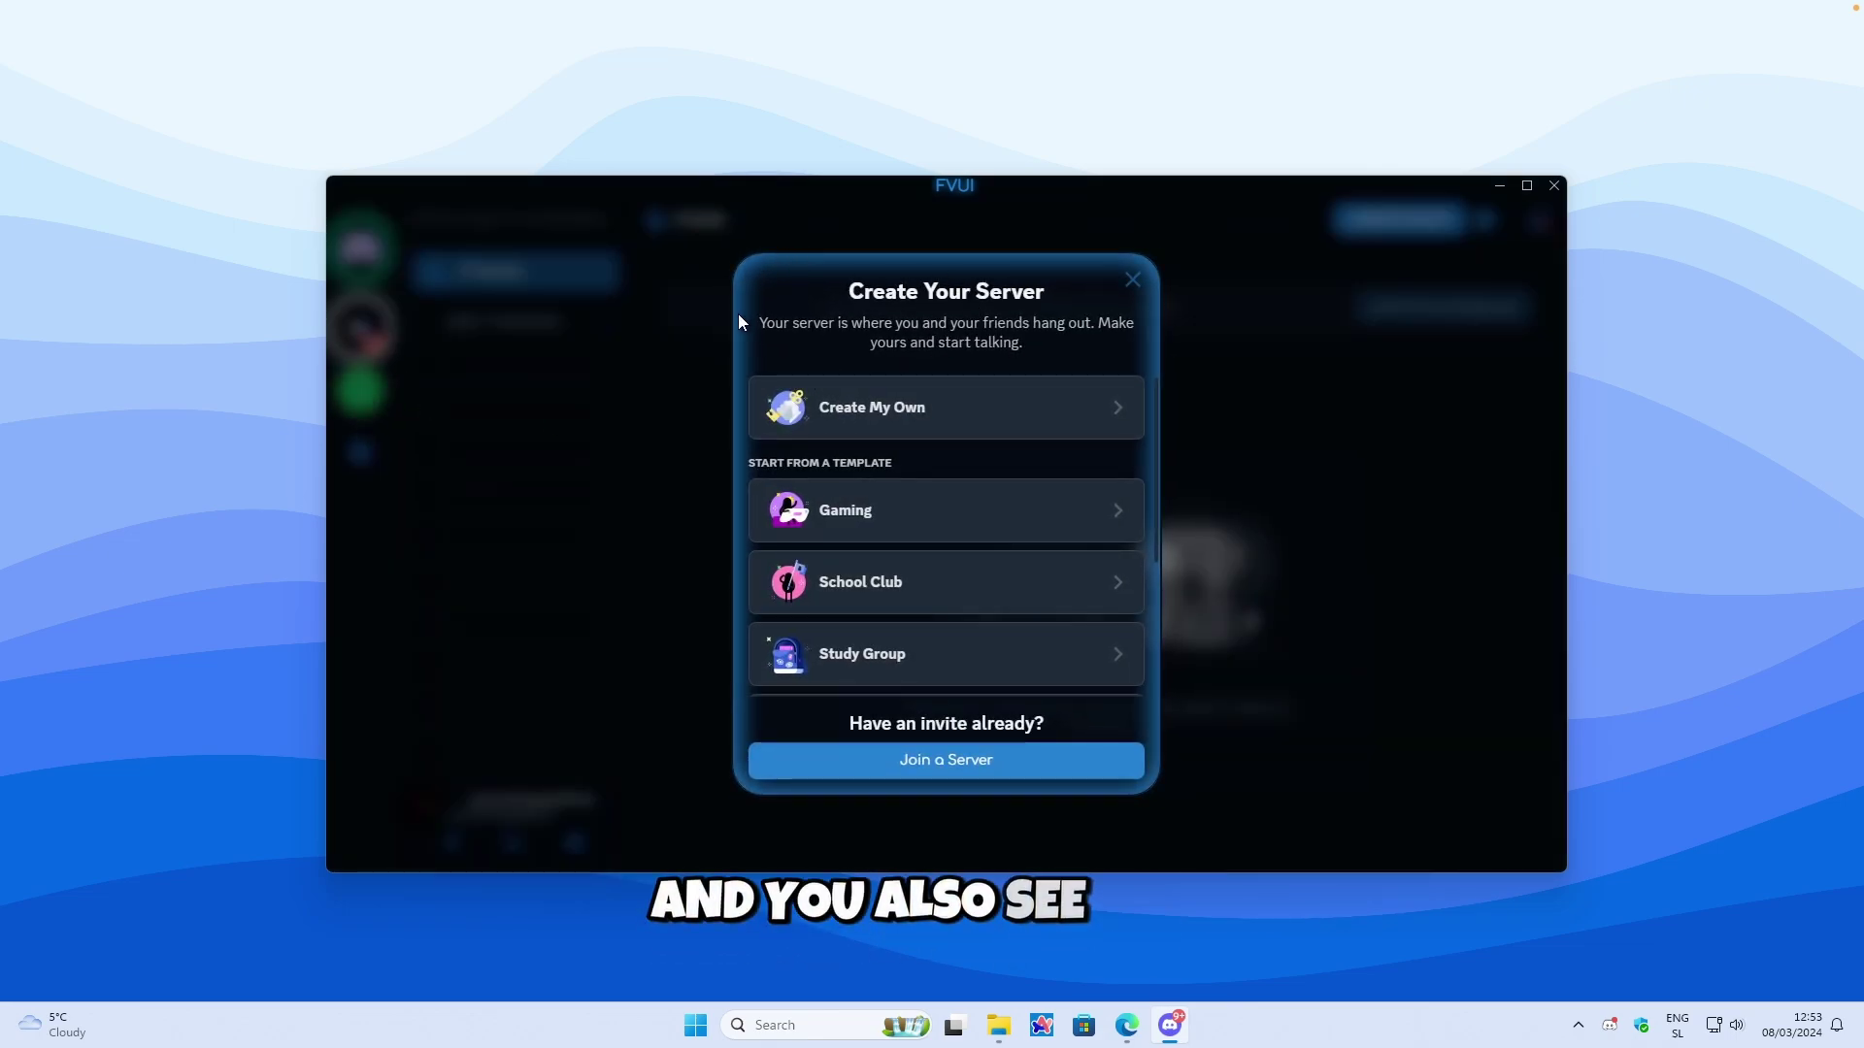
pyautogui.scroll(-3, 943, 446)
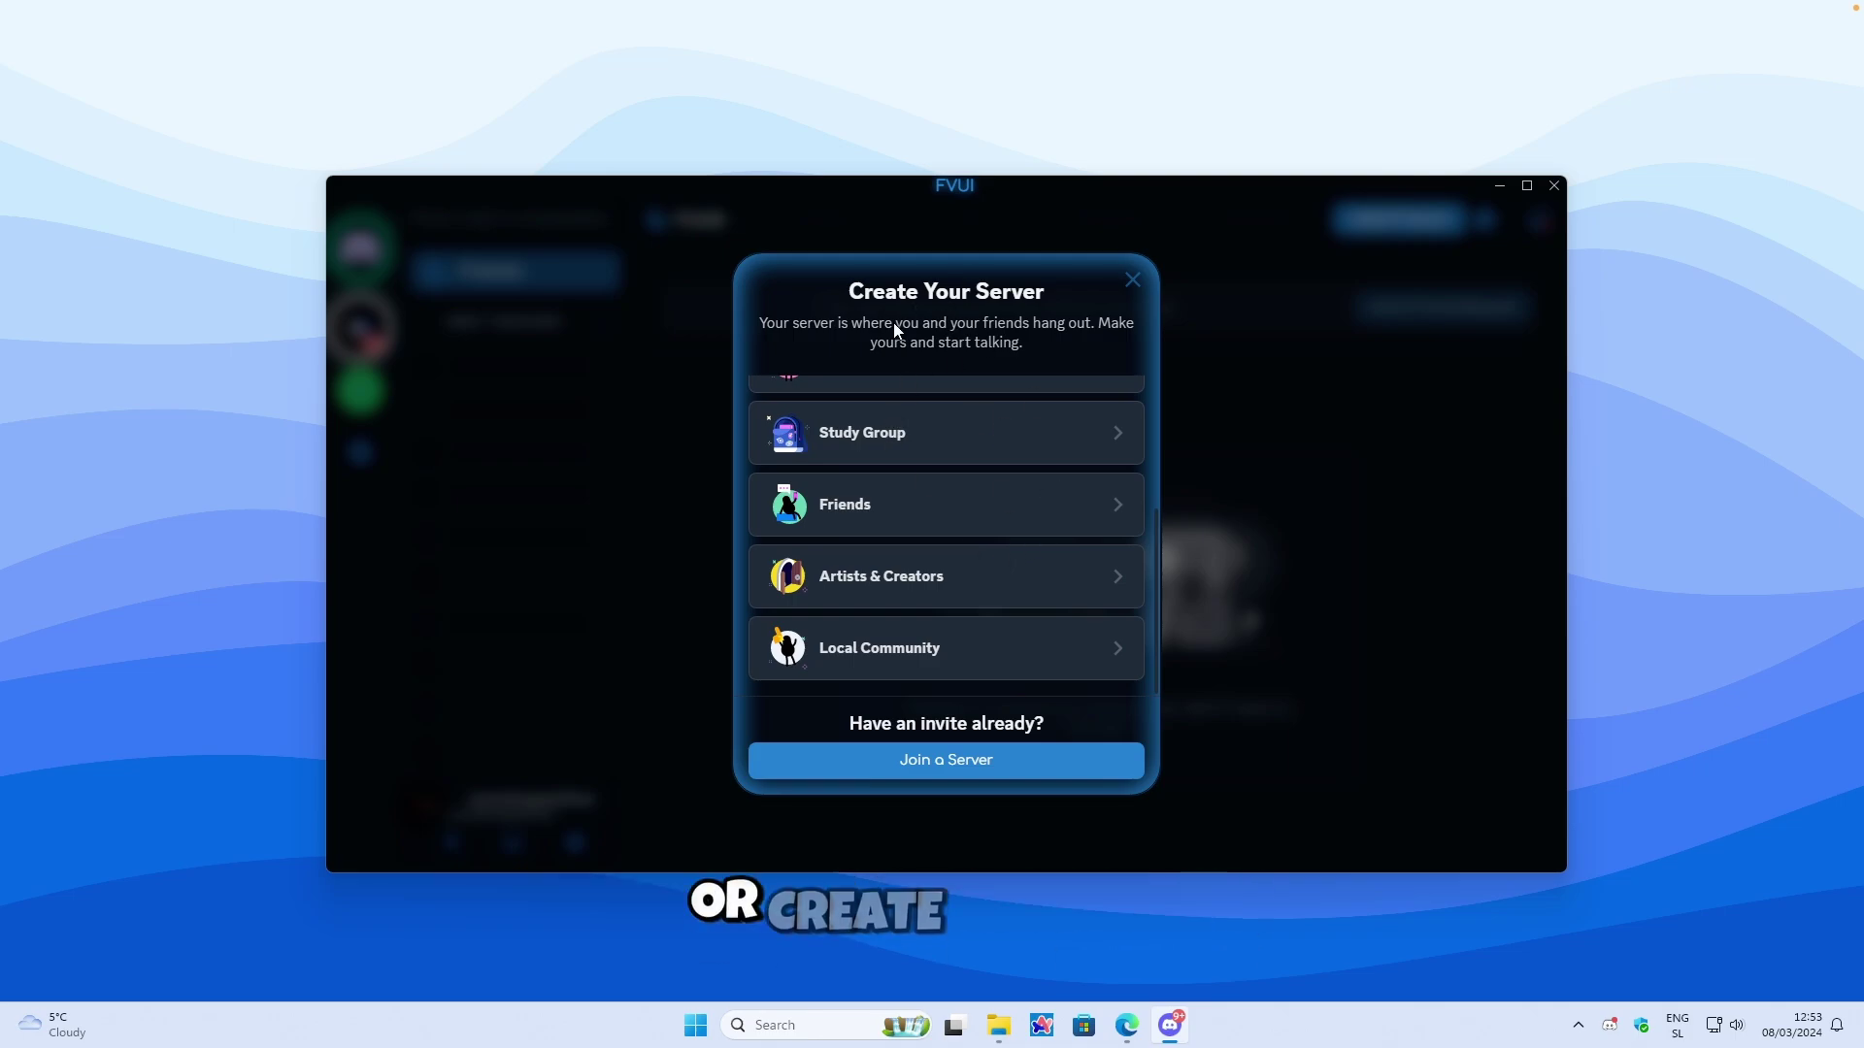
pyautogui.scroll(3, 974, 470)
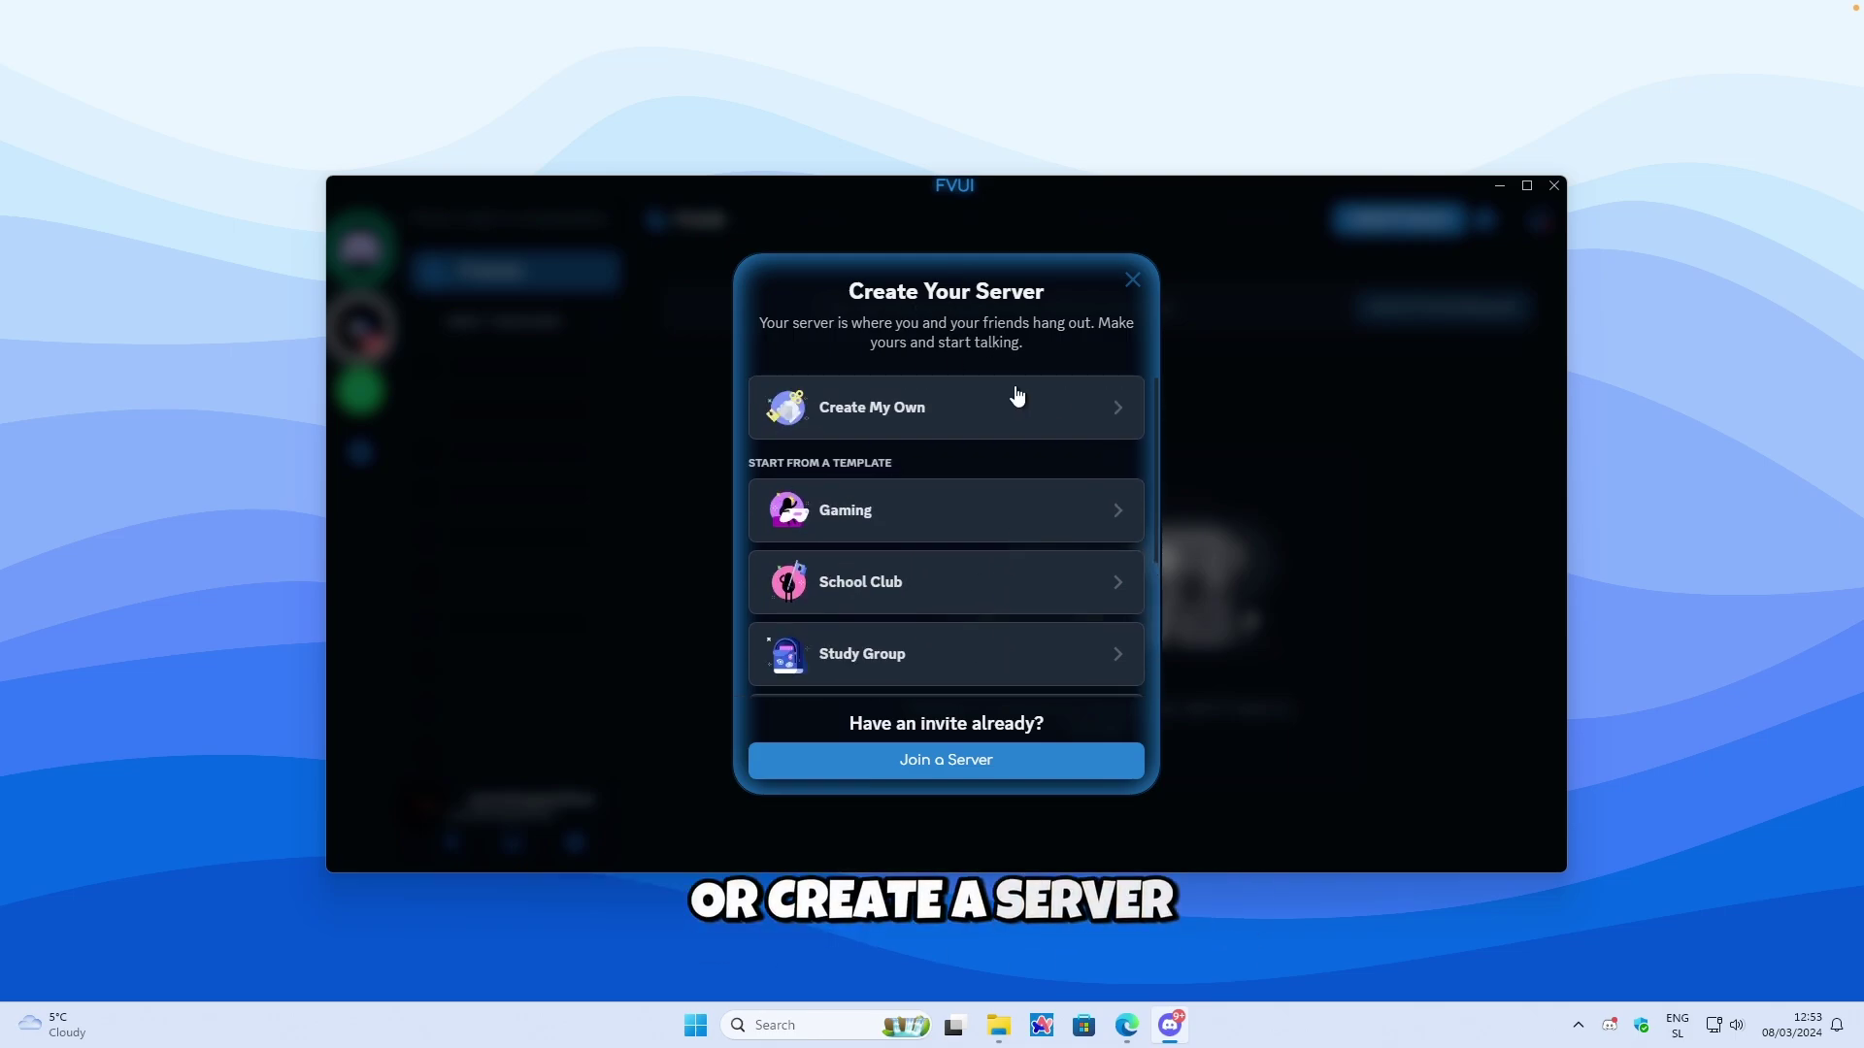
pyautogui.click(1132, 280)
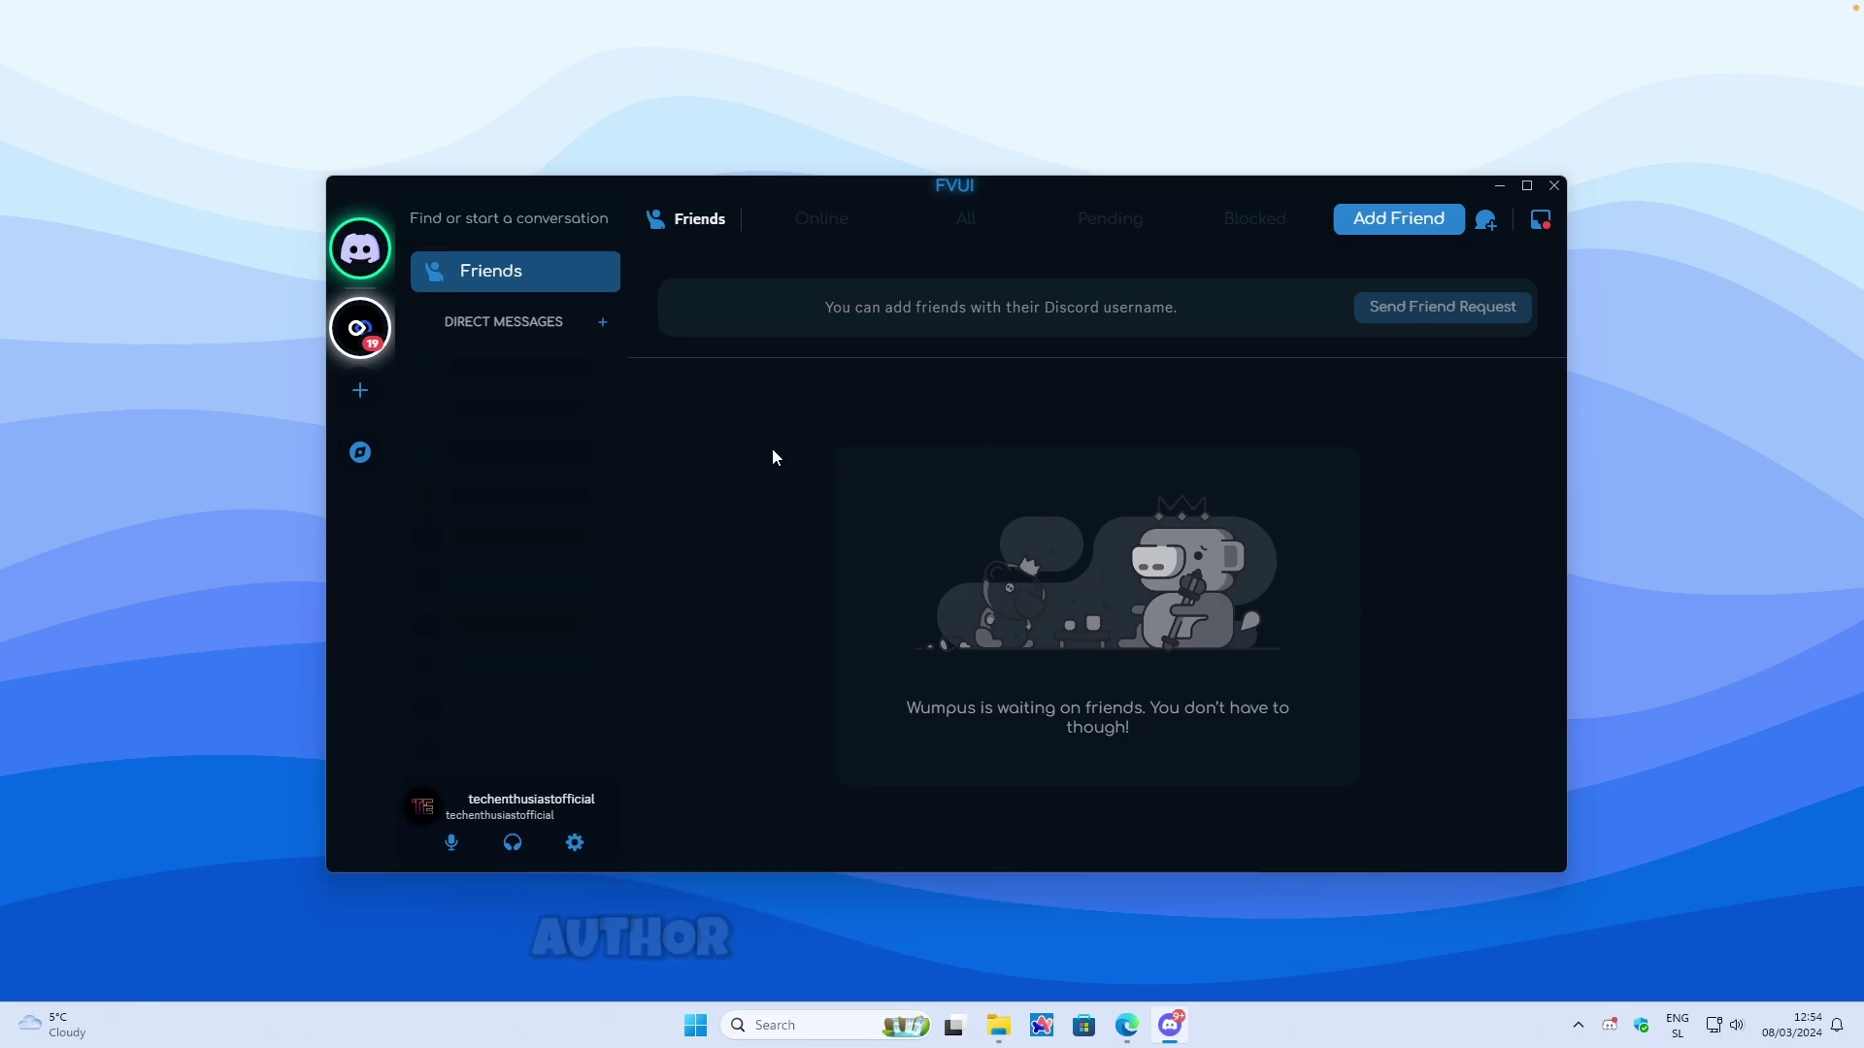
# Step: Restore Discord, go to BetterDiscord's empty Plugins page, and follow its link to the plugins website
pyautogui.click(1170, 1025)
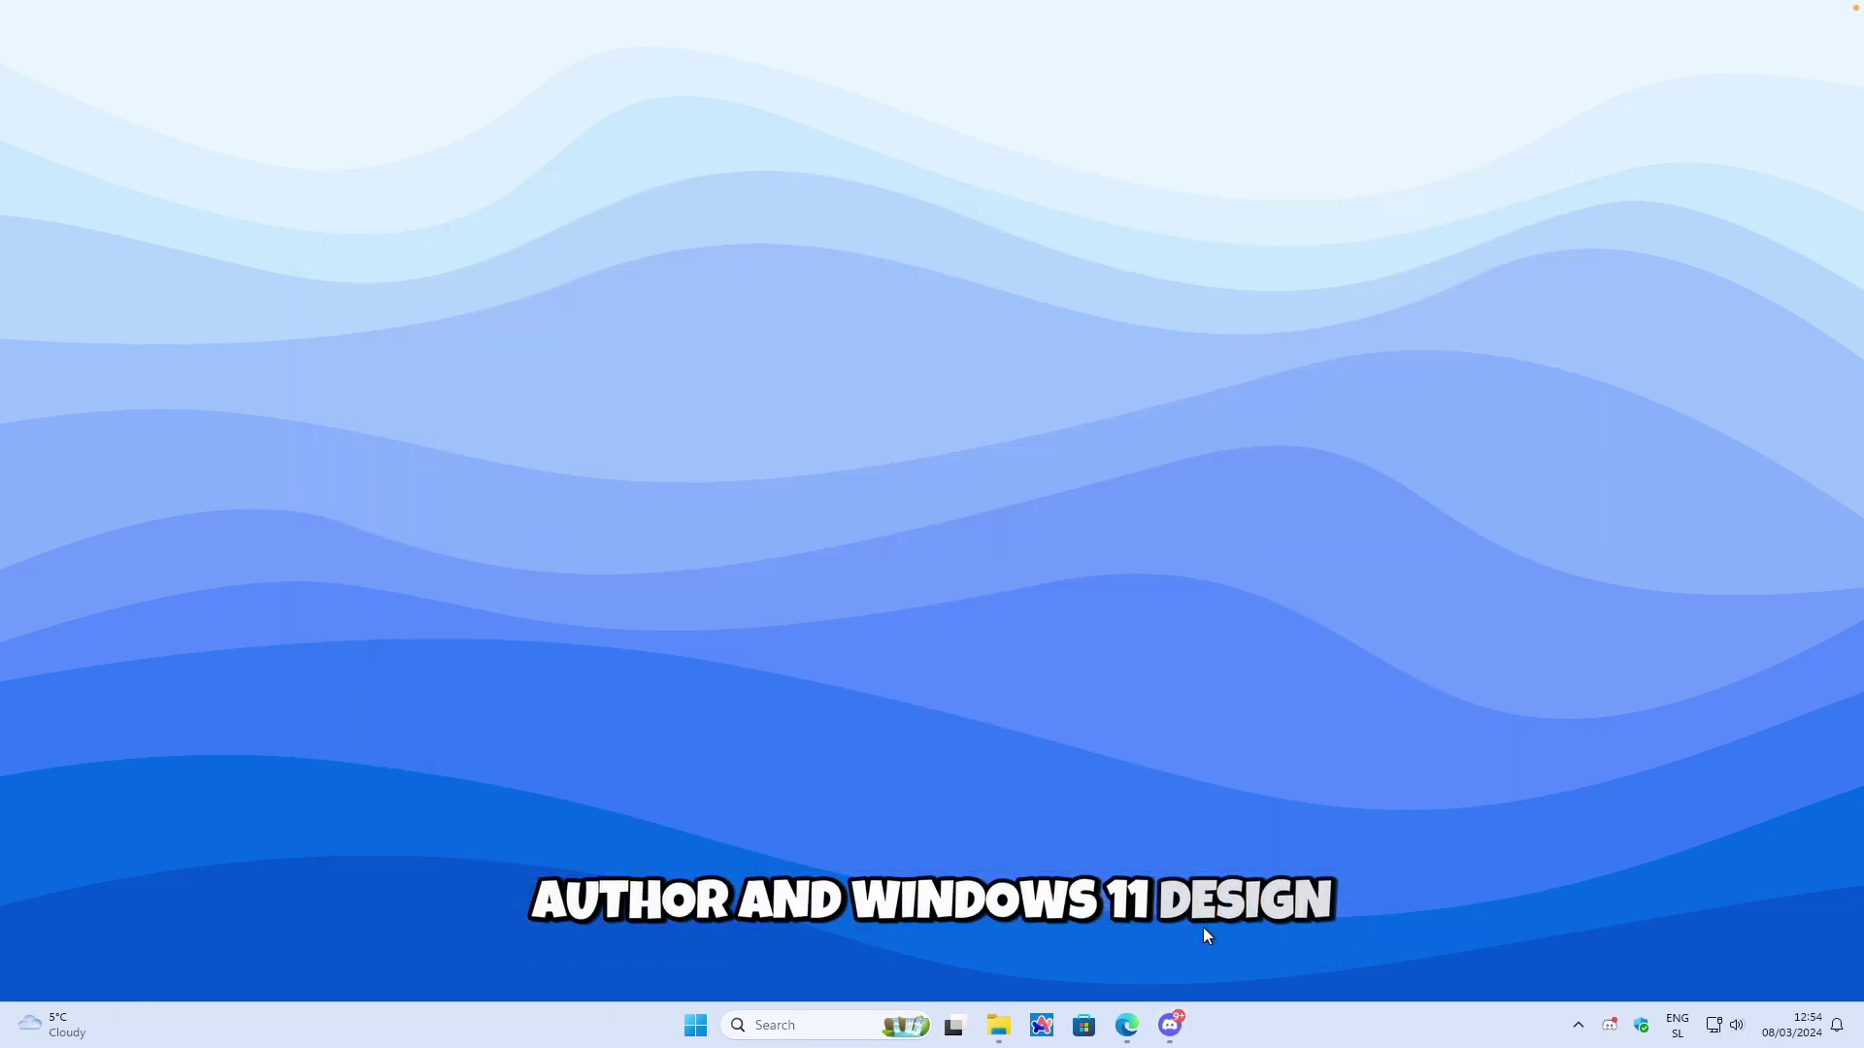
pyautogui.click(1170, 1025)
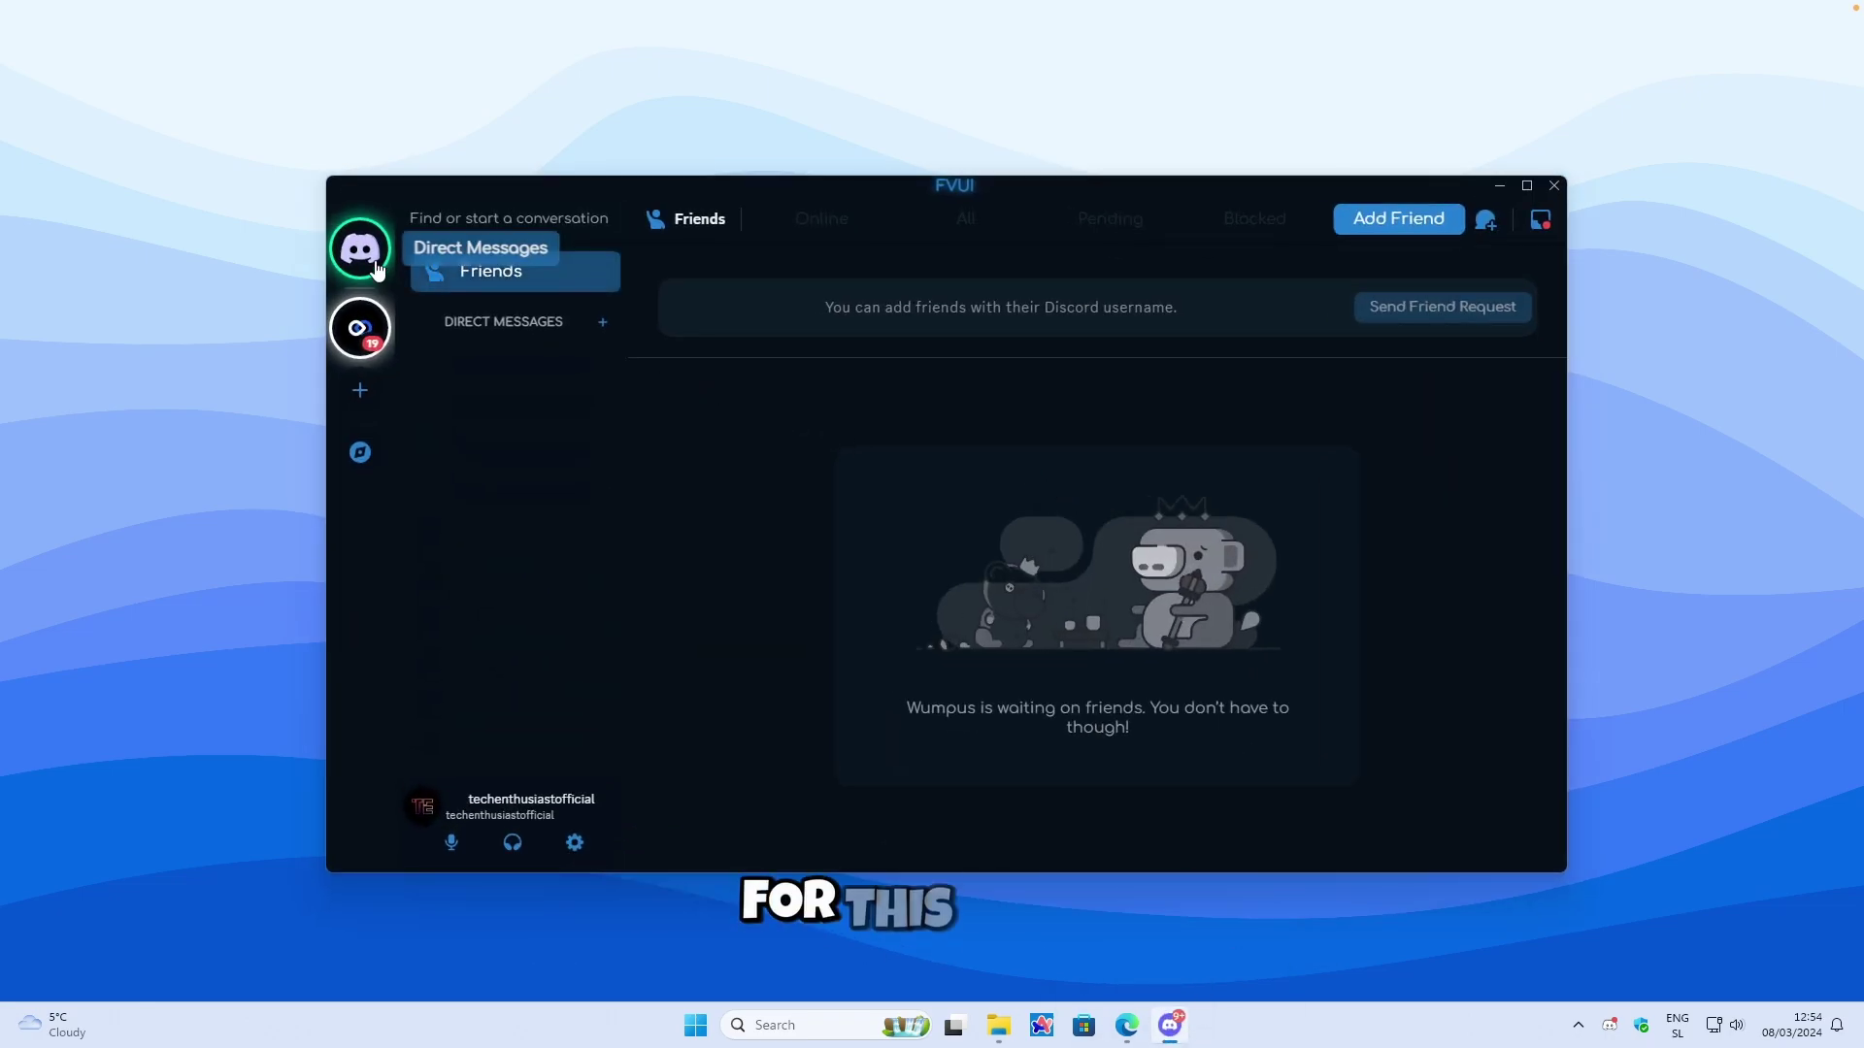
pyautogui.click(575, 843)
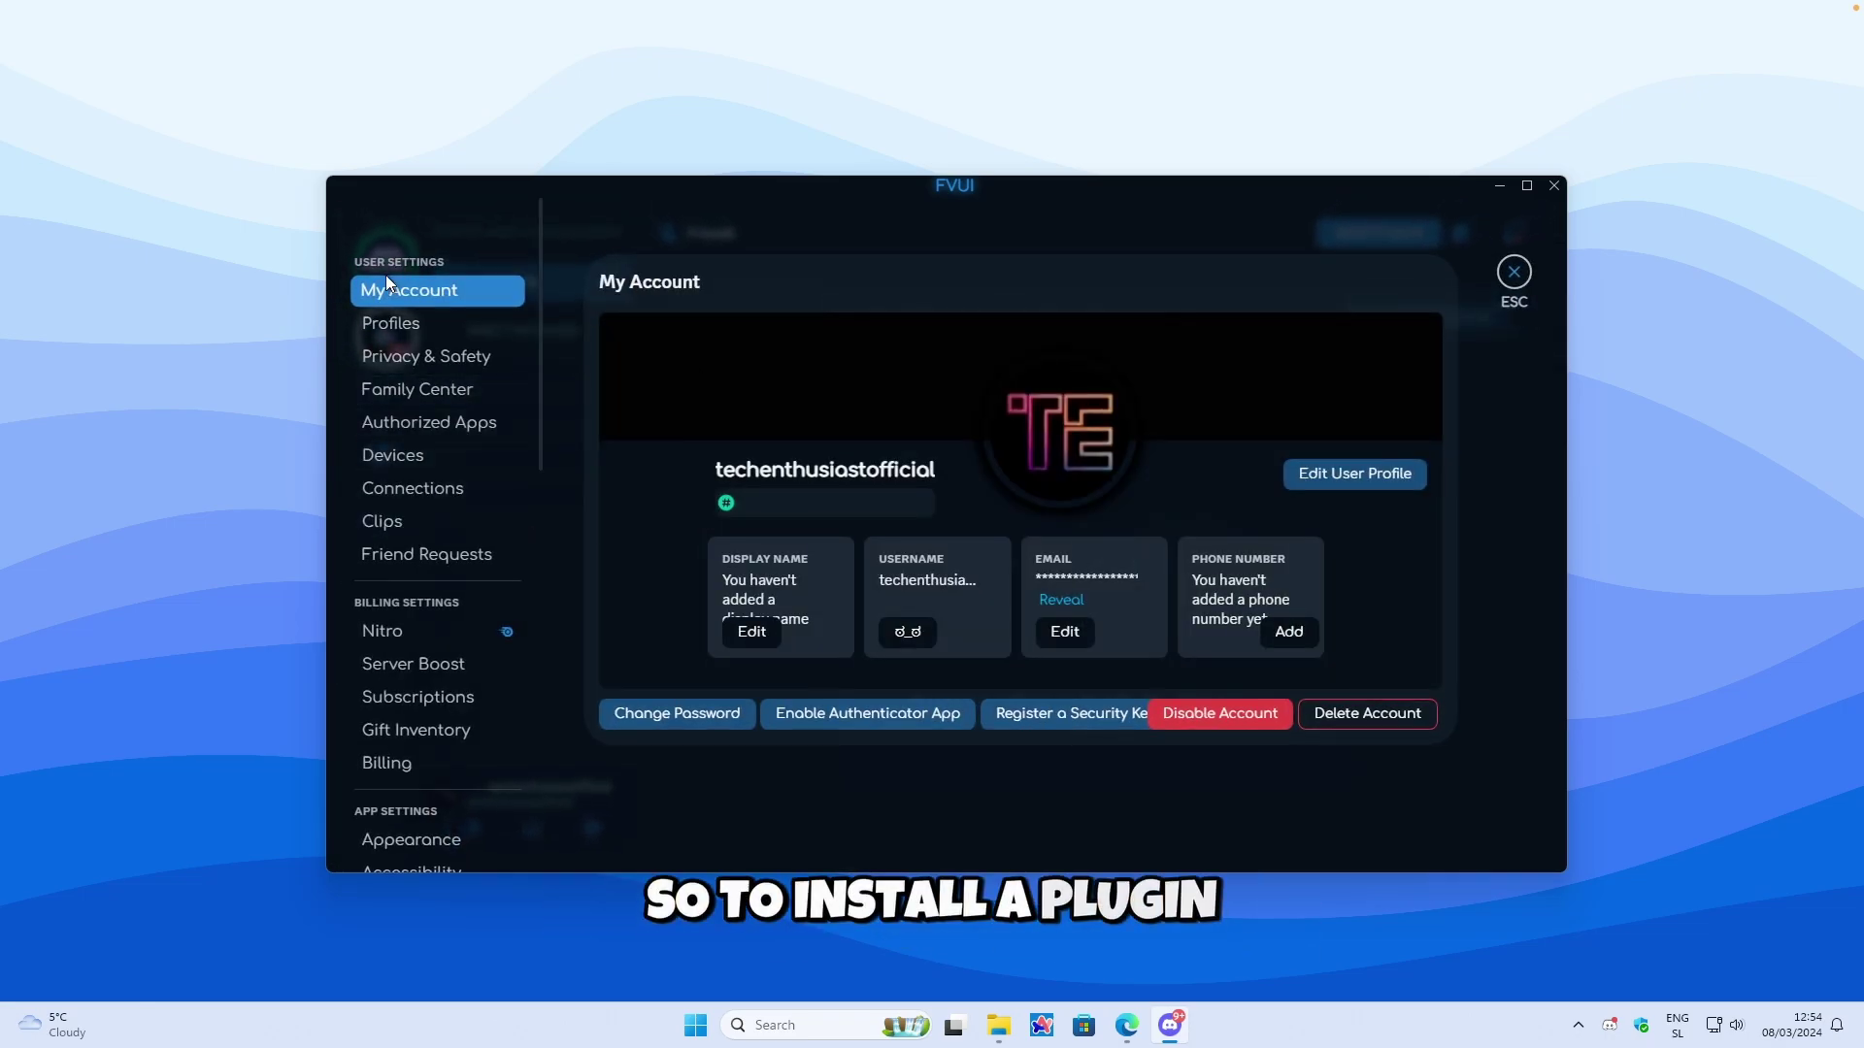
pyautogui.scroll(-4, 466, 476)
pyautogui.scroll(-7, 448, 486)
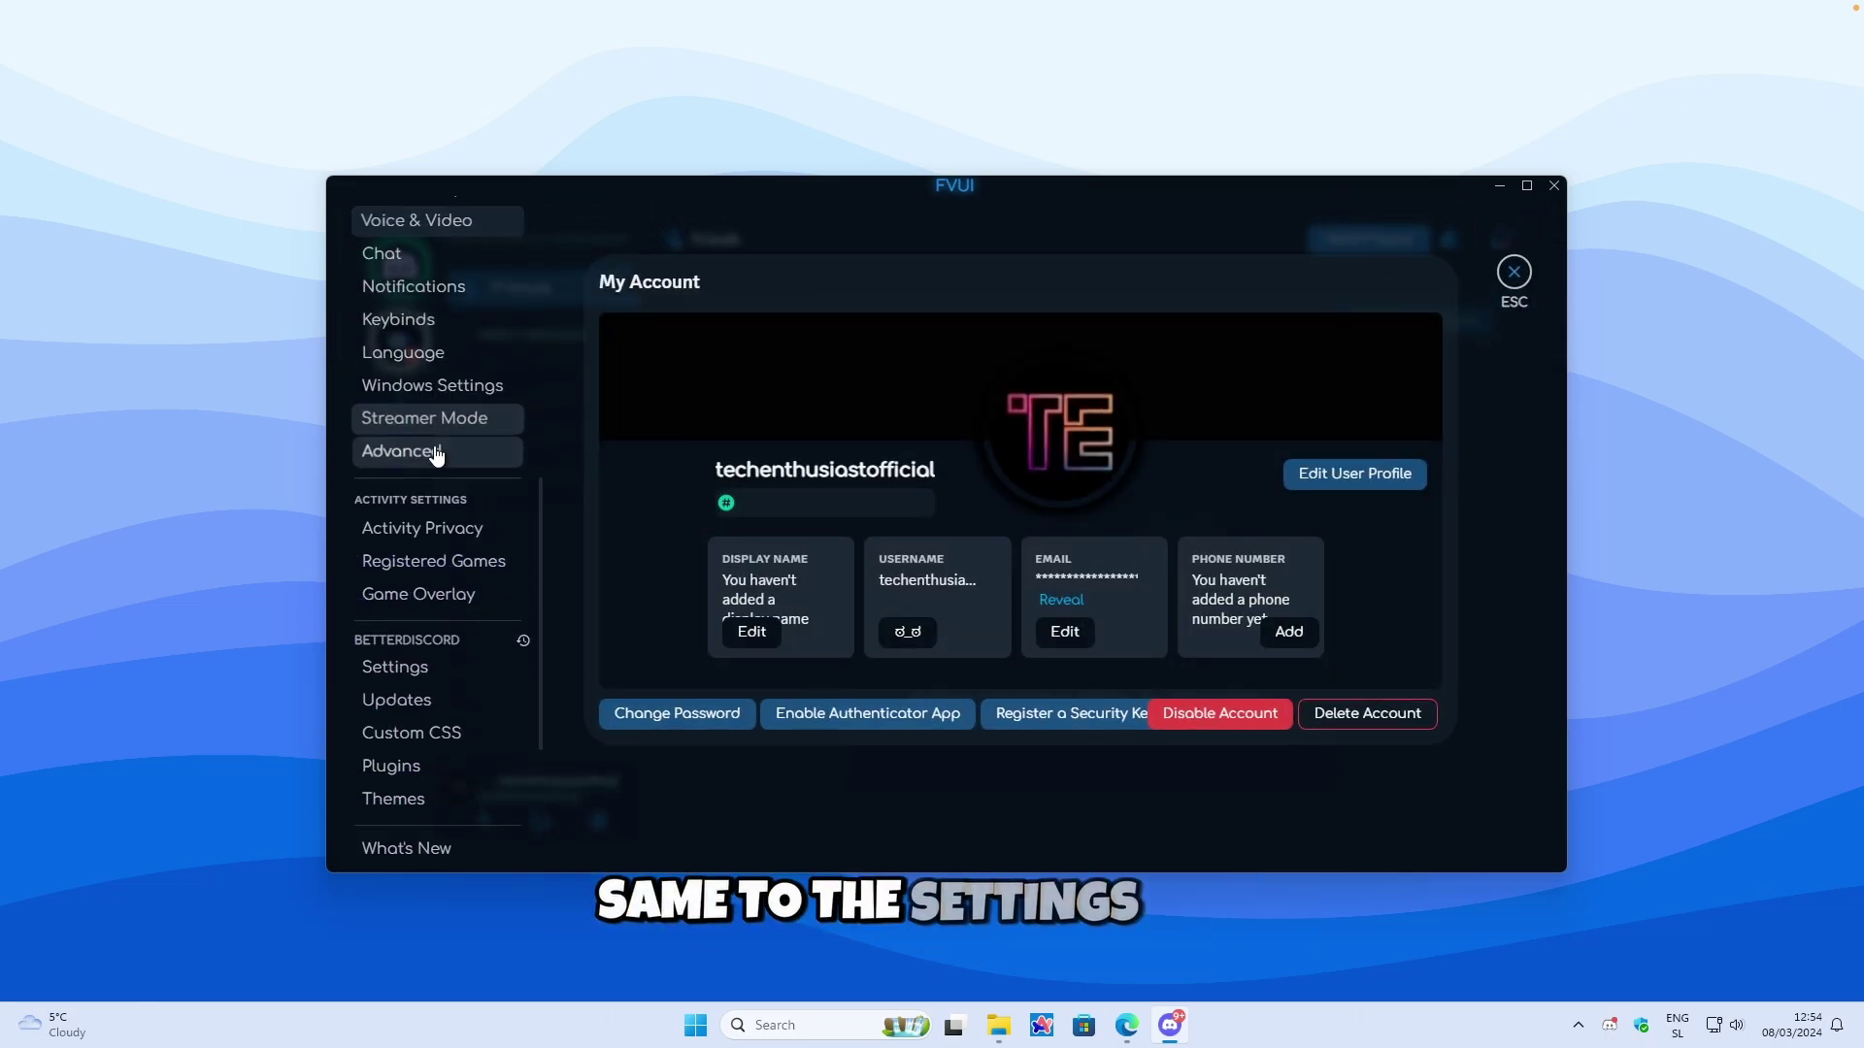
pyautogui.click(415, 482)
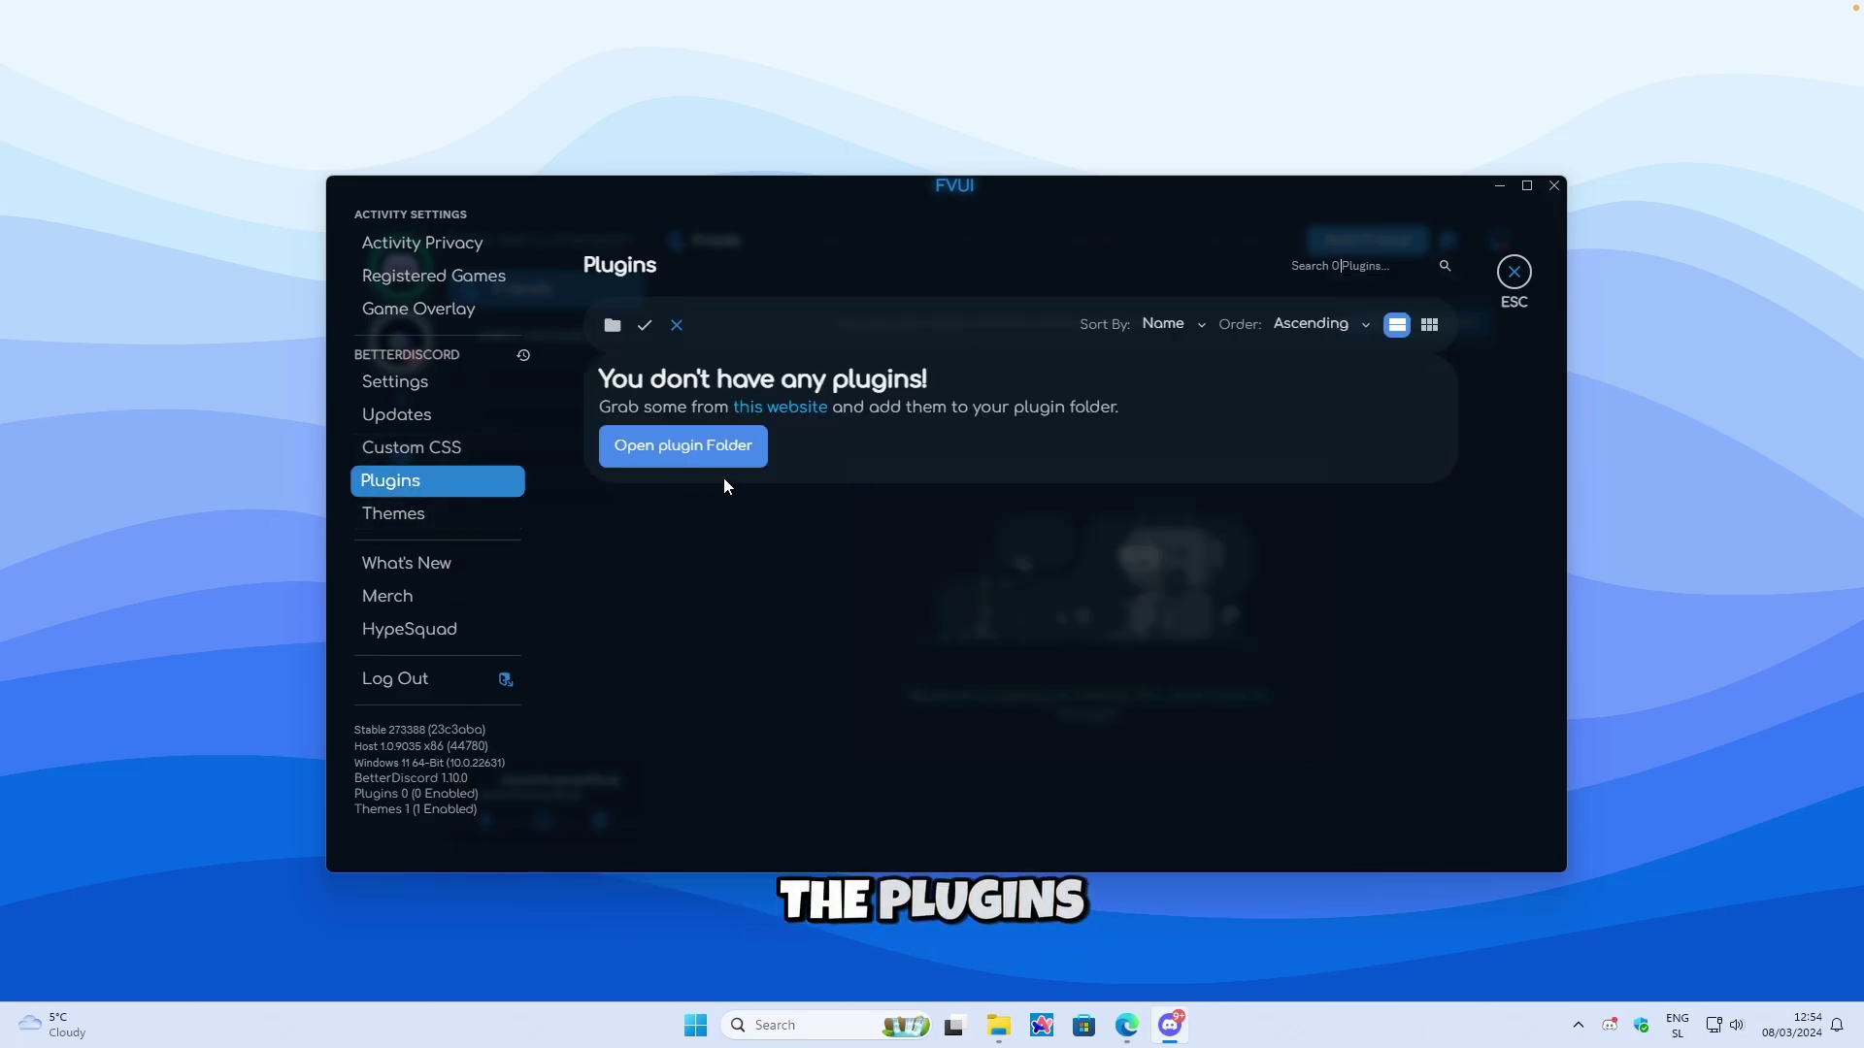
pyautogui.click(788, 408)
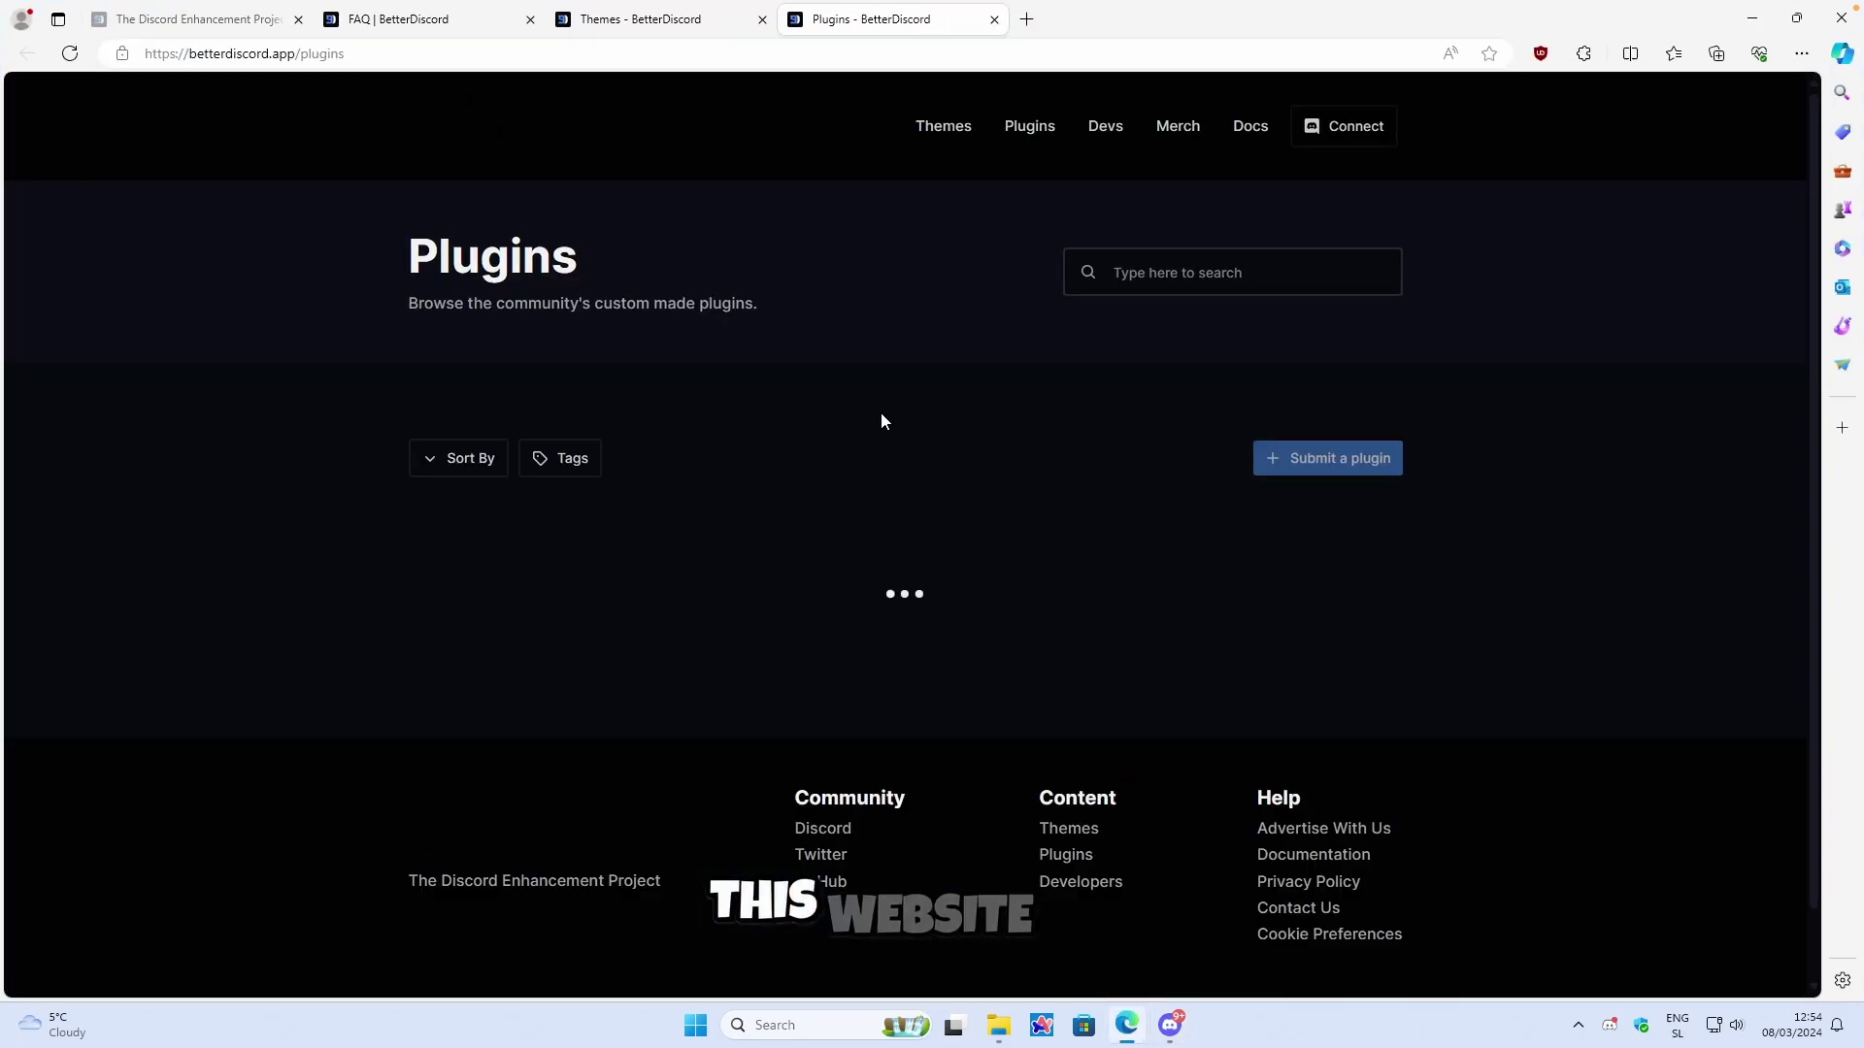
# Step: Browse the BetterDiscord Plugins listing, checking the sort options without changing the order
pyautogui.doubleClick(298, 51)
pyautogui.click(290, 552)
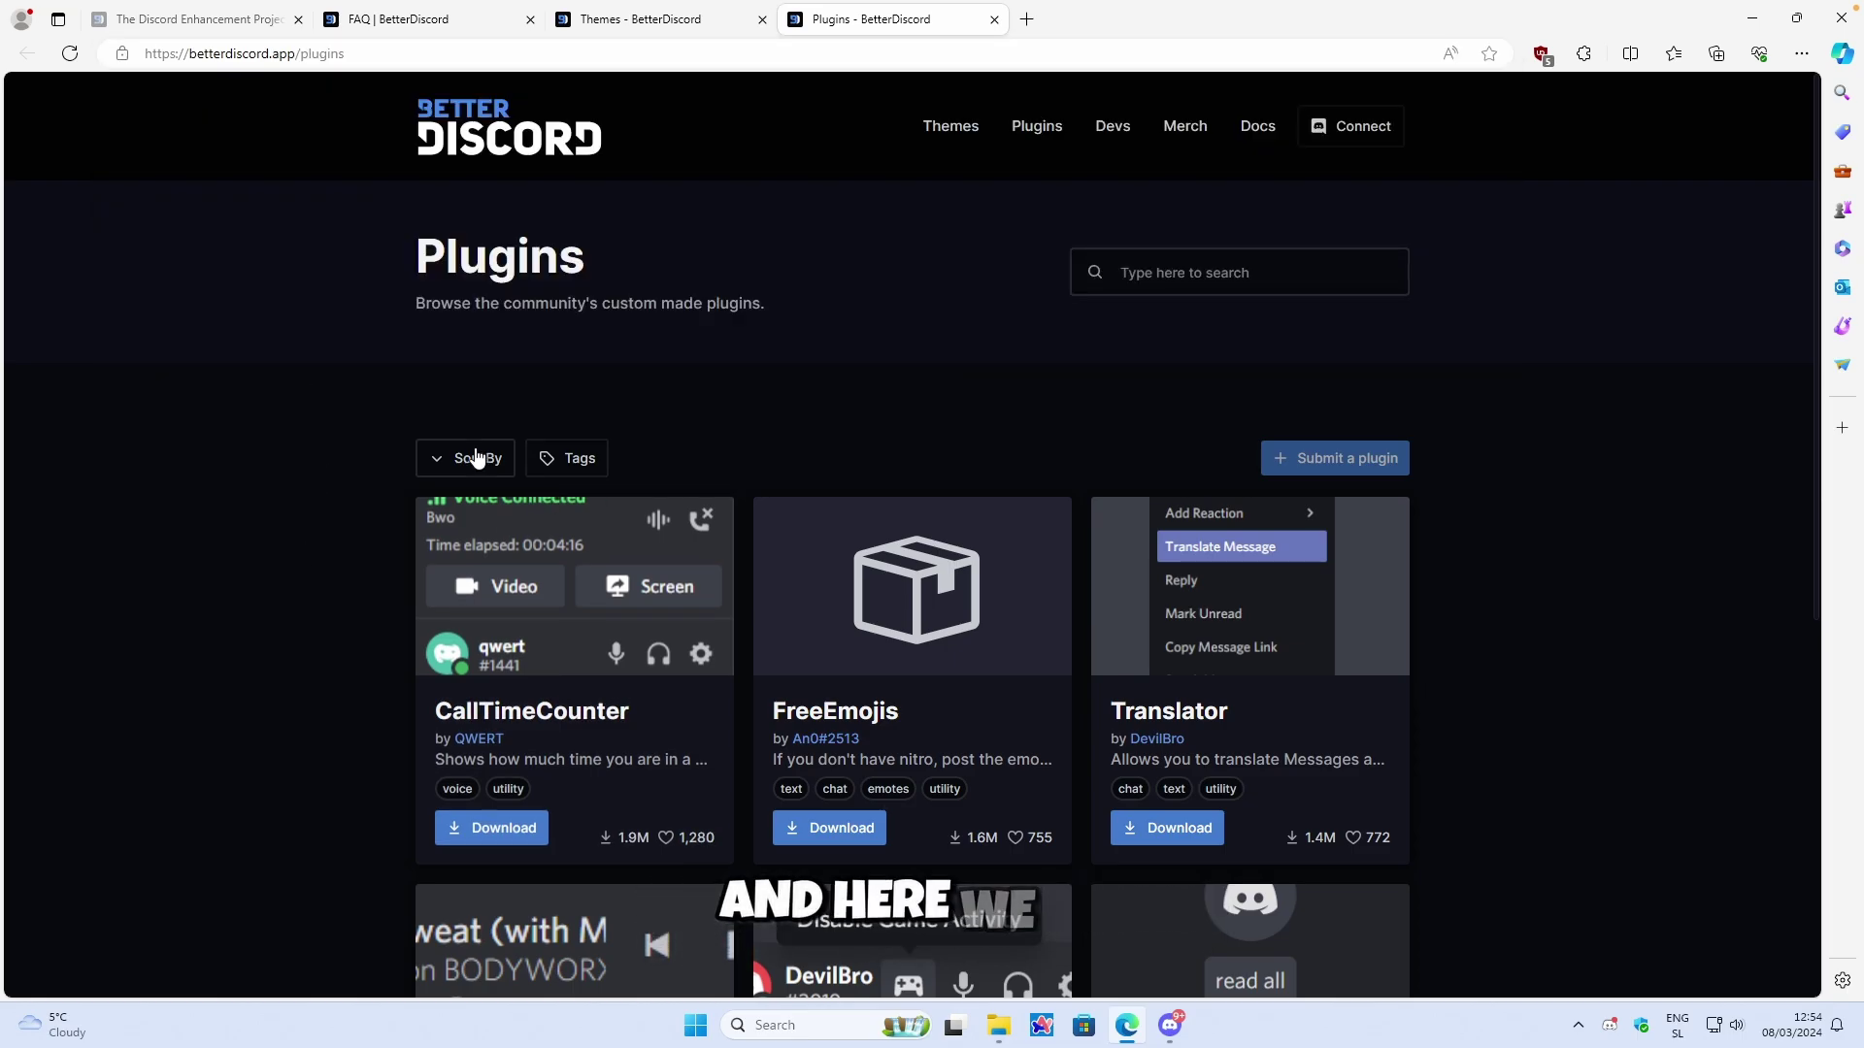
pyautogui.click(476, 457)
pyautogui.click(769, 435)
pyautogui.scroll(-5, 738, 448)
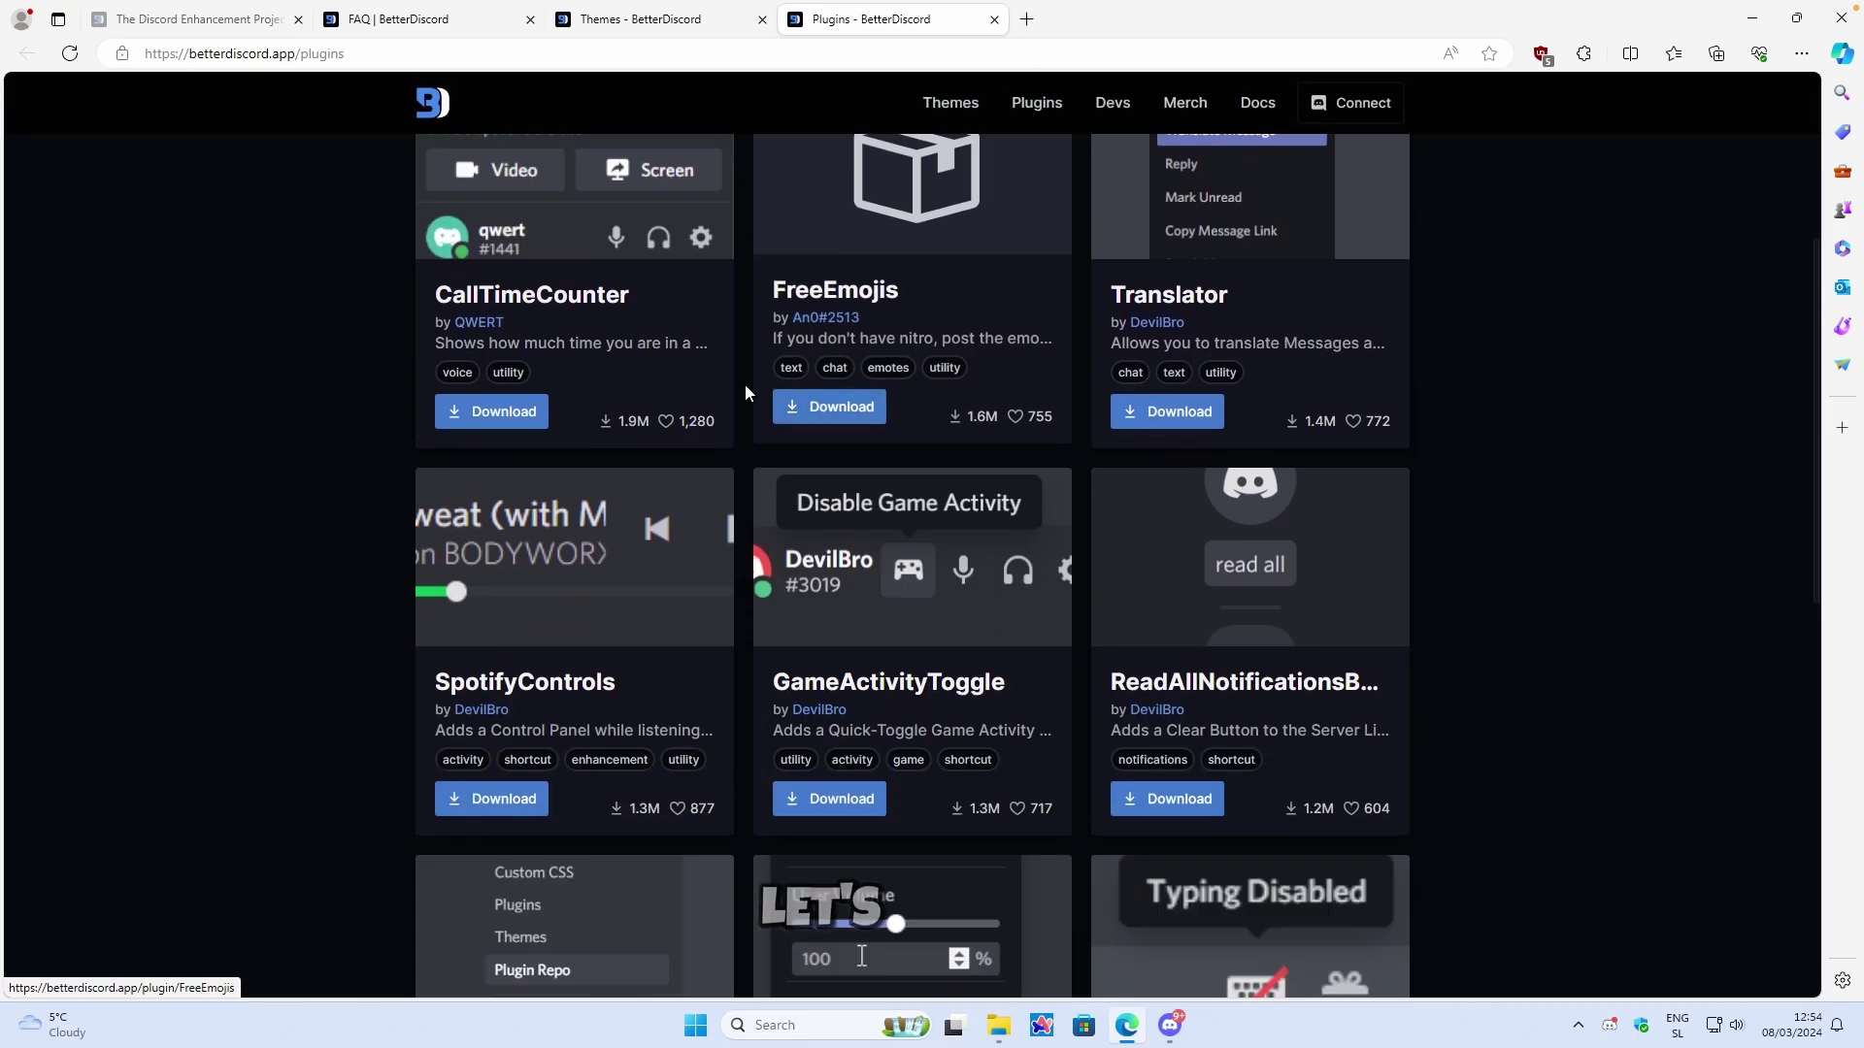
pyautogui.scroll(4, 846, 284)
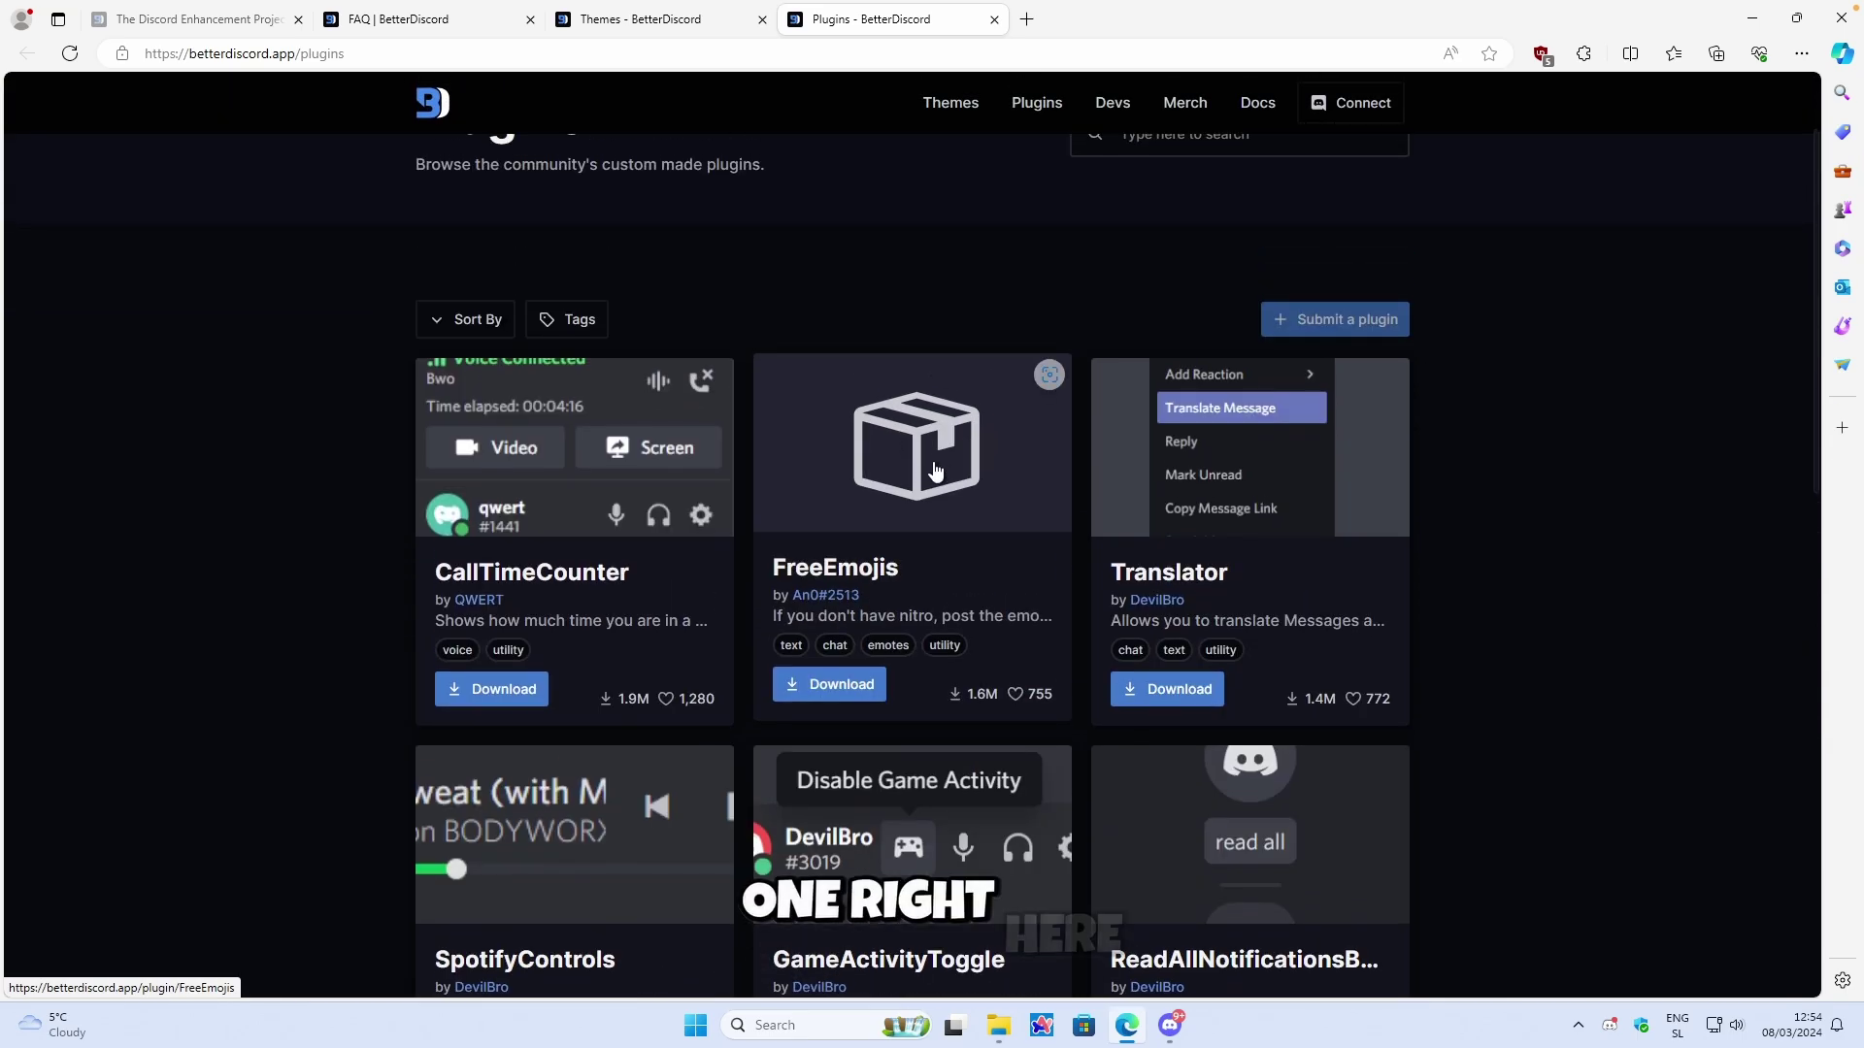
# Step: Open the FreeEmojis plugin page and download DiscordFreeEmojis64px.plugin.js
pyautogui.click(934, 462)
pyautogui.moveTo(436, 408); pyautogui.dragTo(715, 421)
pyautogui.click(682, 439)
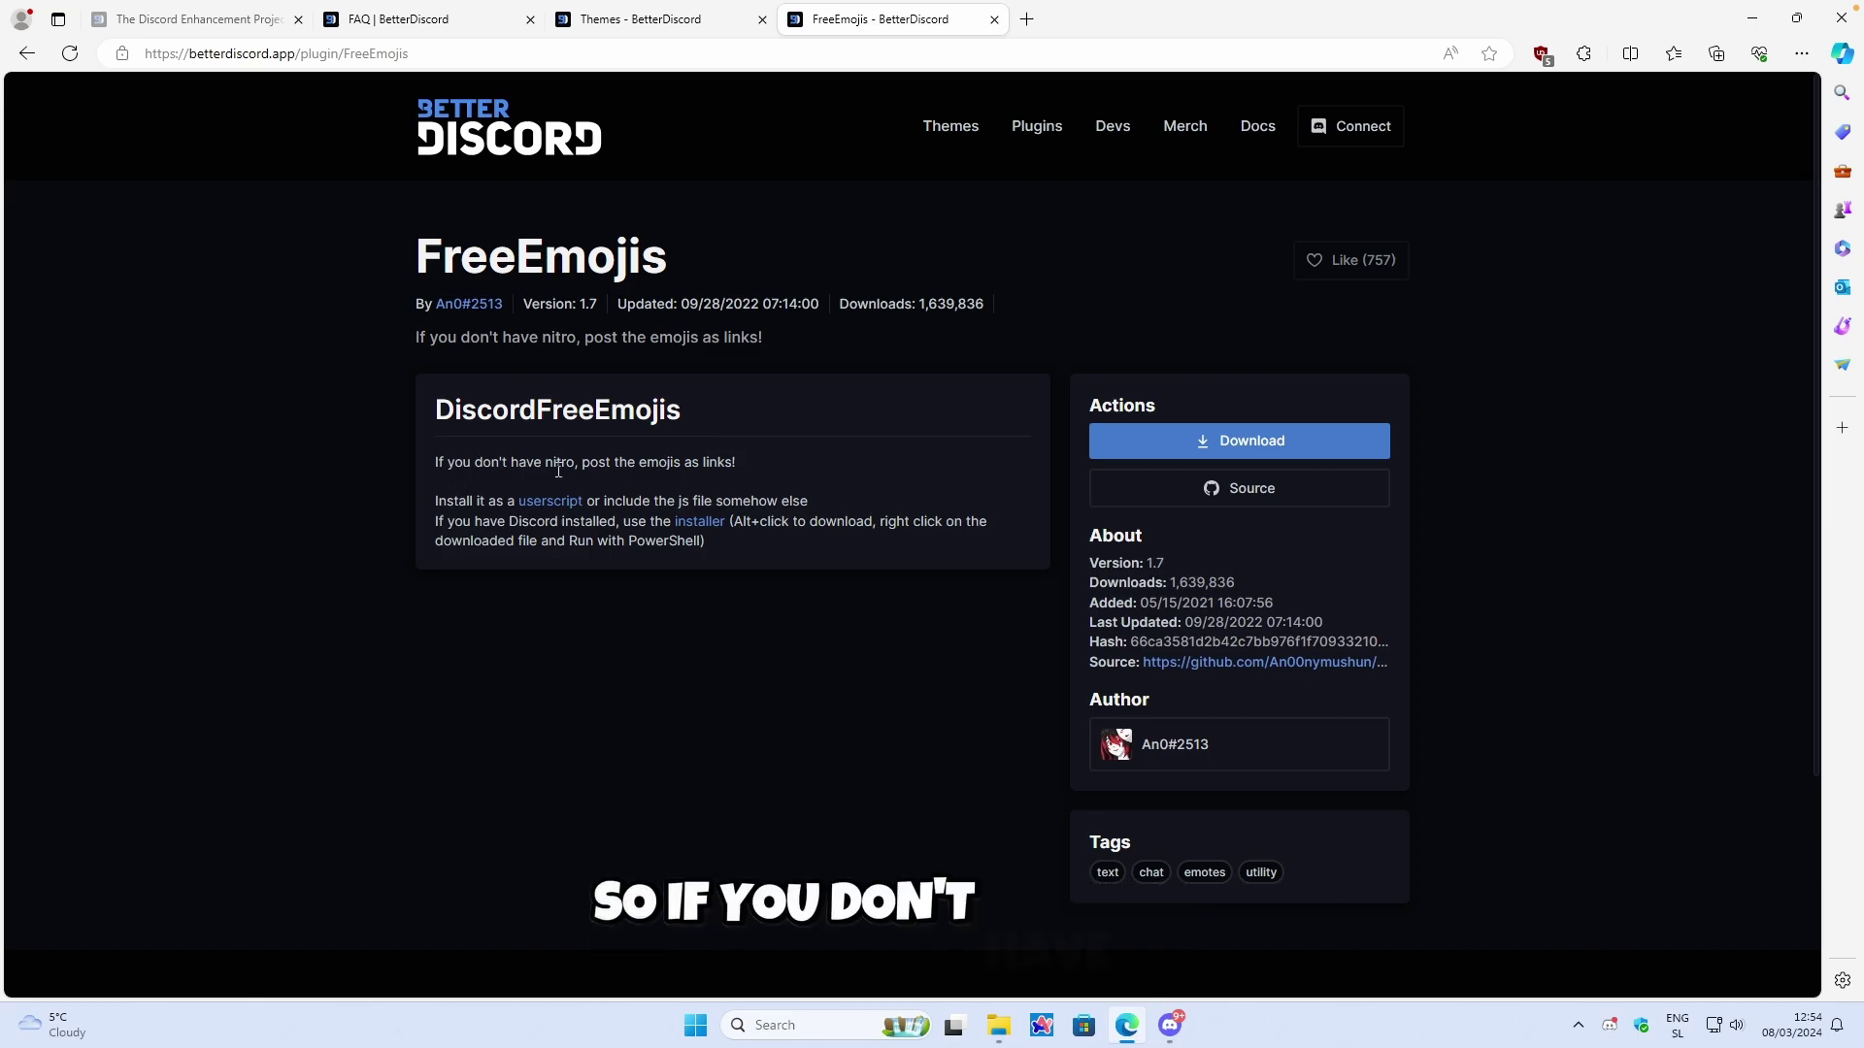
pyautogui.moveTo(581, 463); pyautogui.dragTo(748, 463)
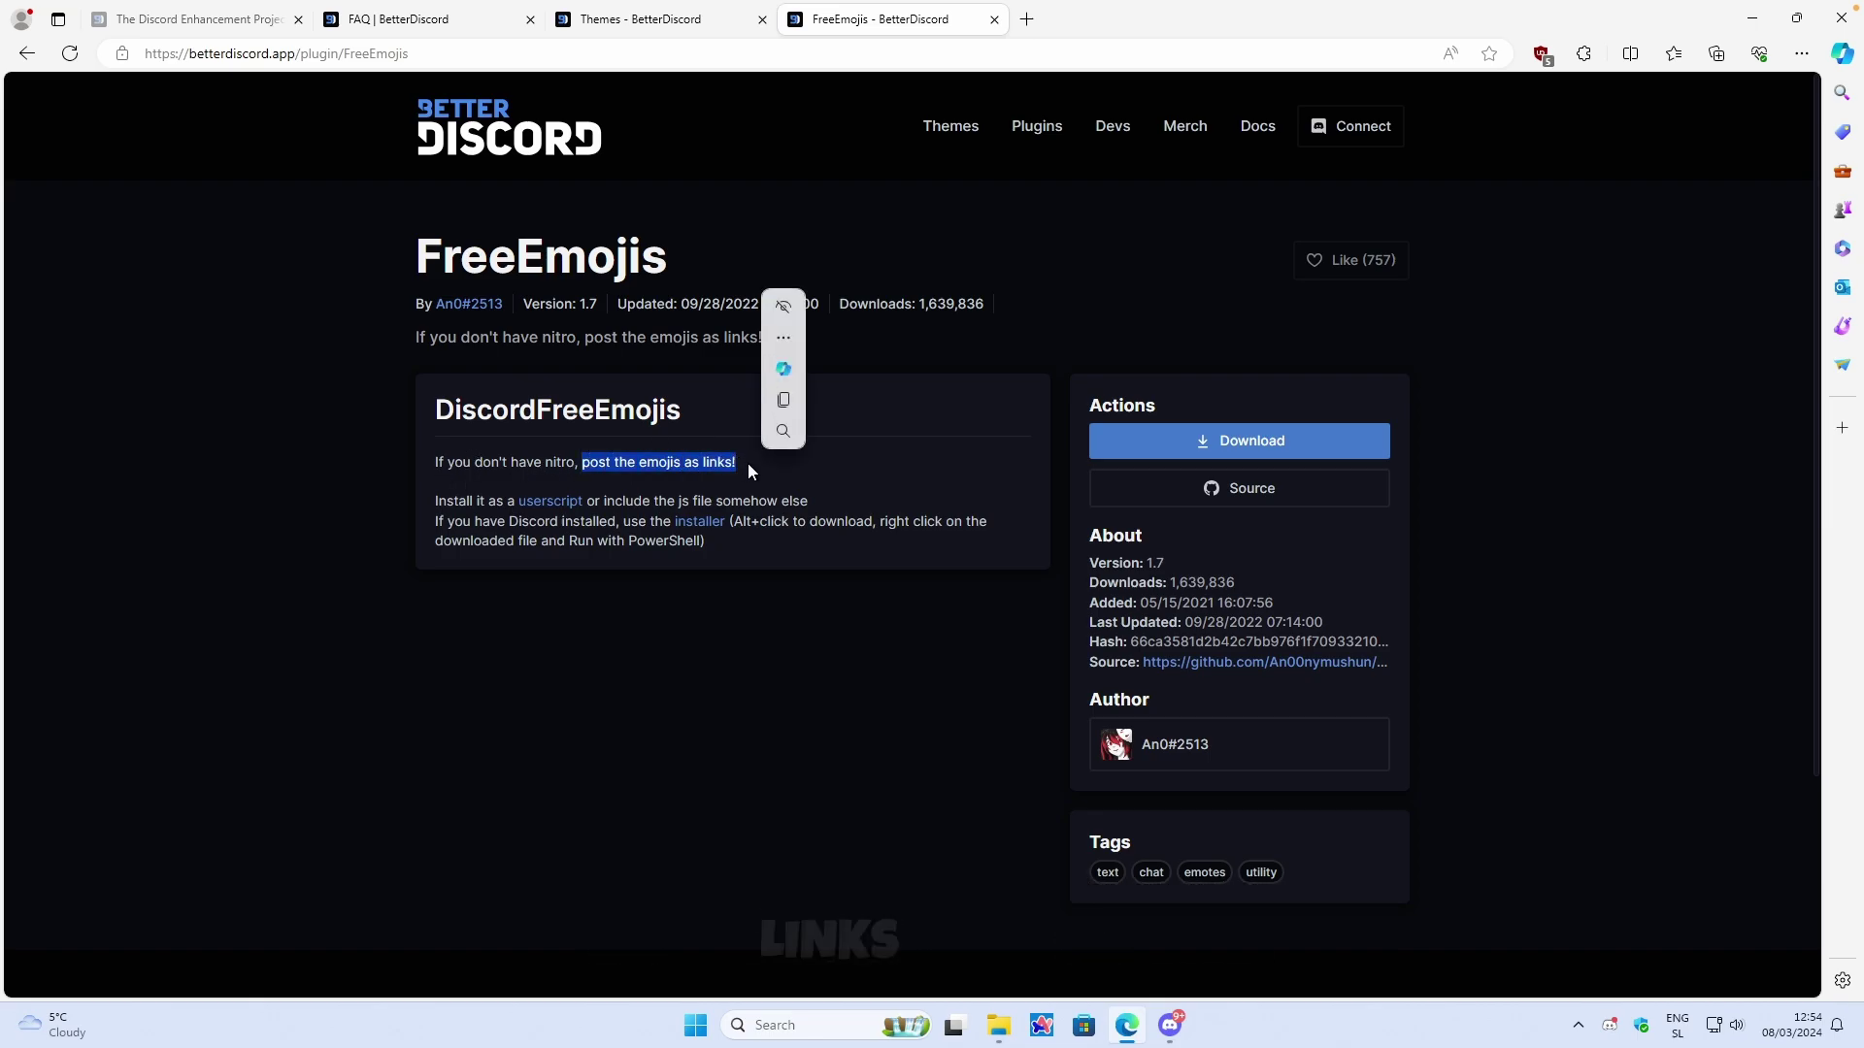
pyautogui.click(747, 463)
pyautogui.click(1199, 454)
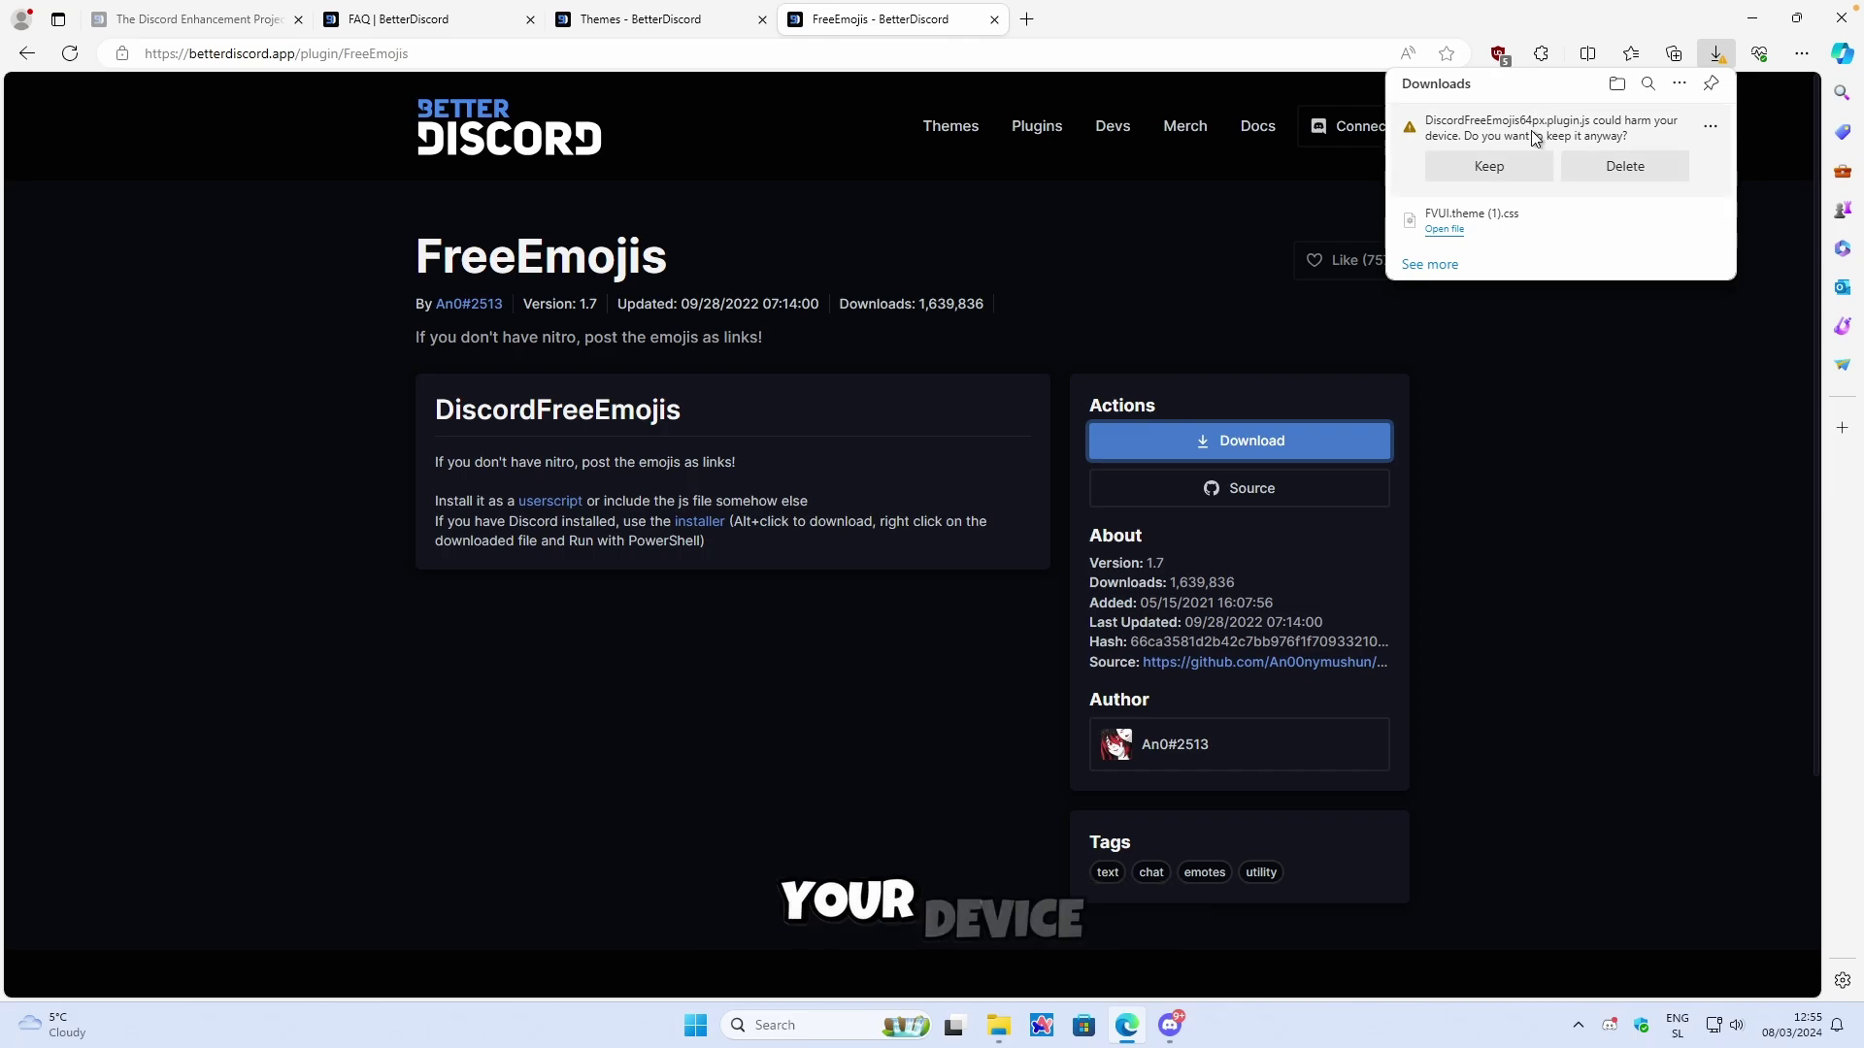
# Step: Keep the flagged download and copy DiscordFreeEmojis64px.plugin.js from its folder
pyautogui.click(1502, 175)
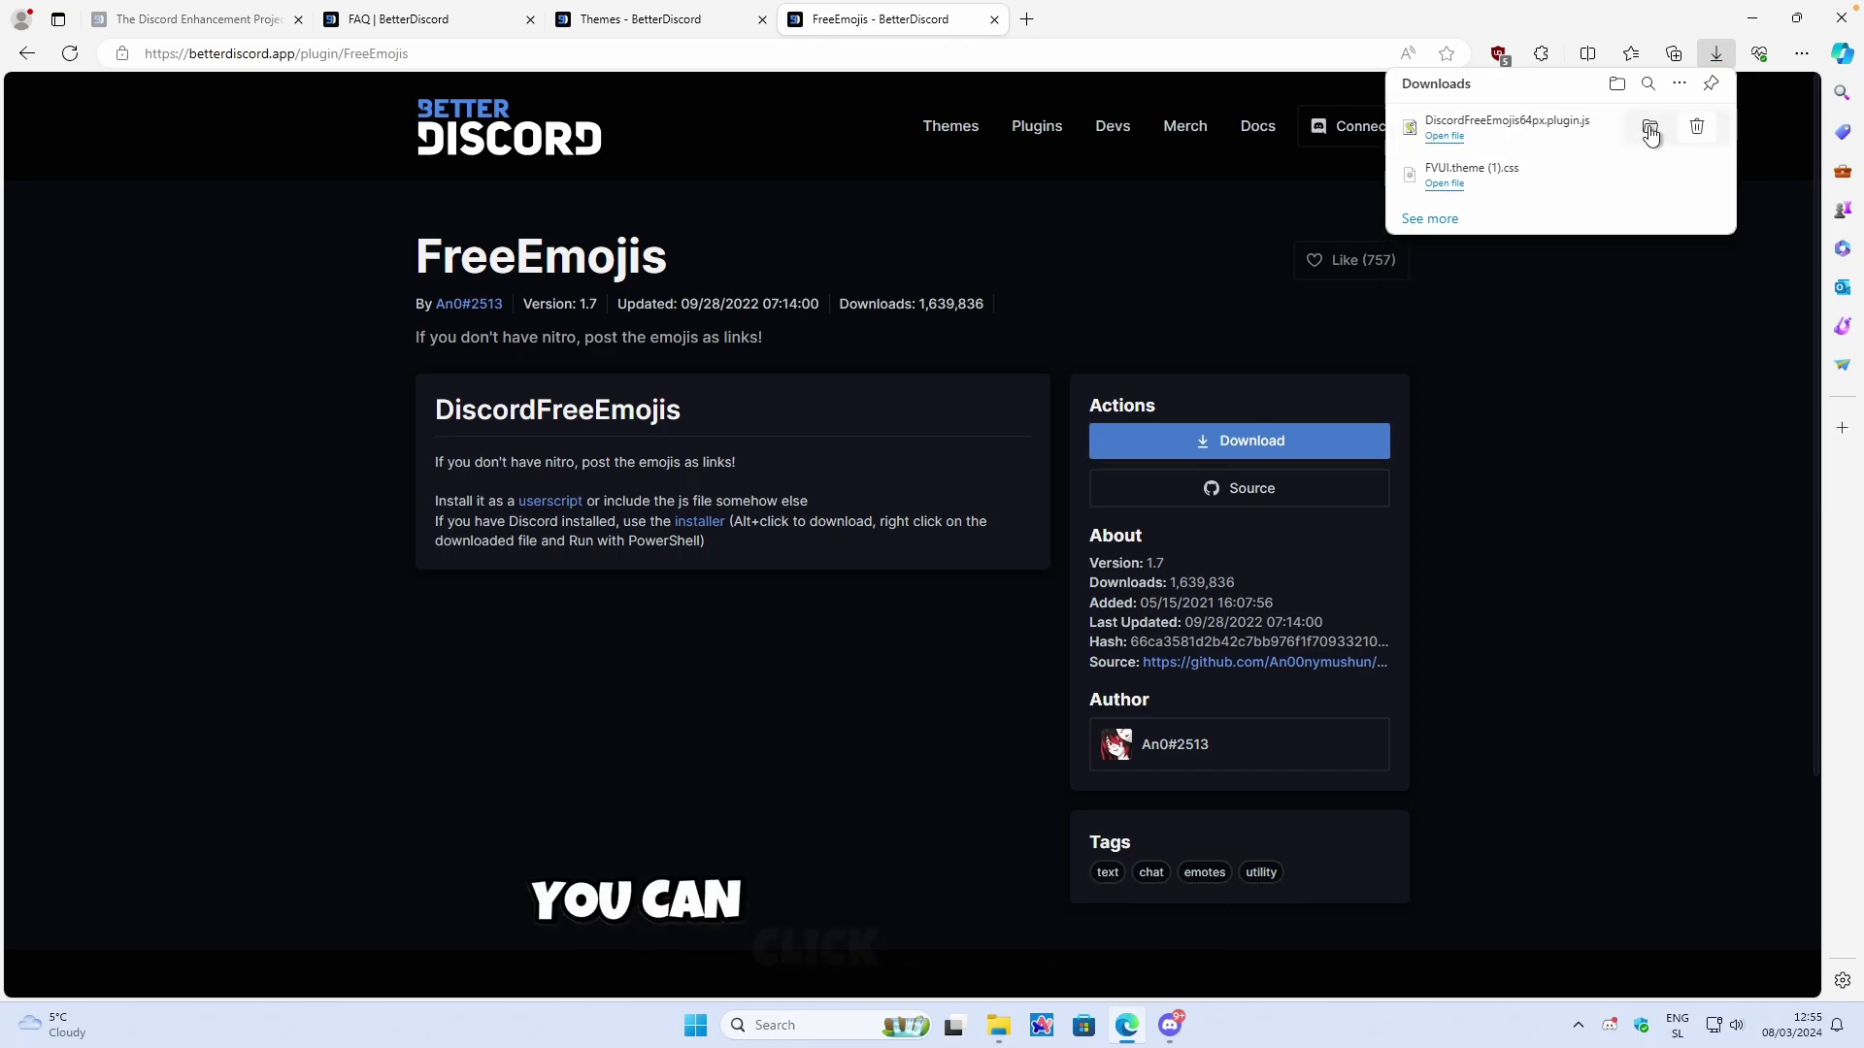
pyautogui.click(1649, 132)
pyautogui.rightClick(845, 555)
pyautogui.click(904, 577)
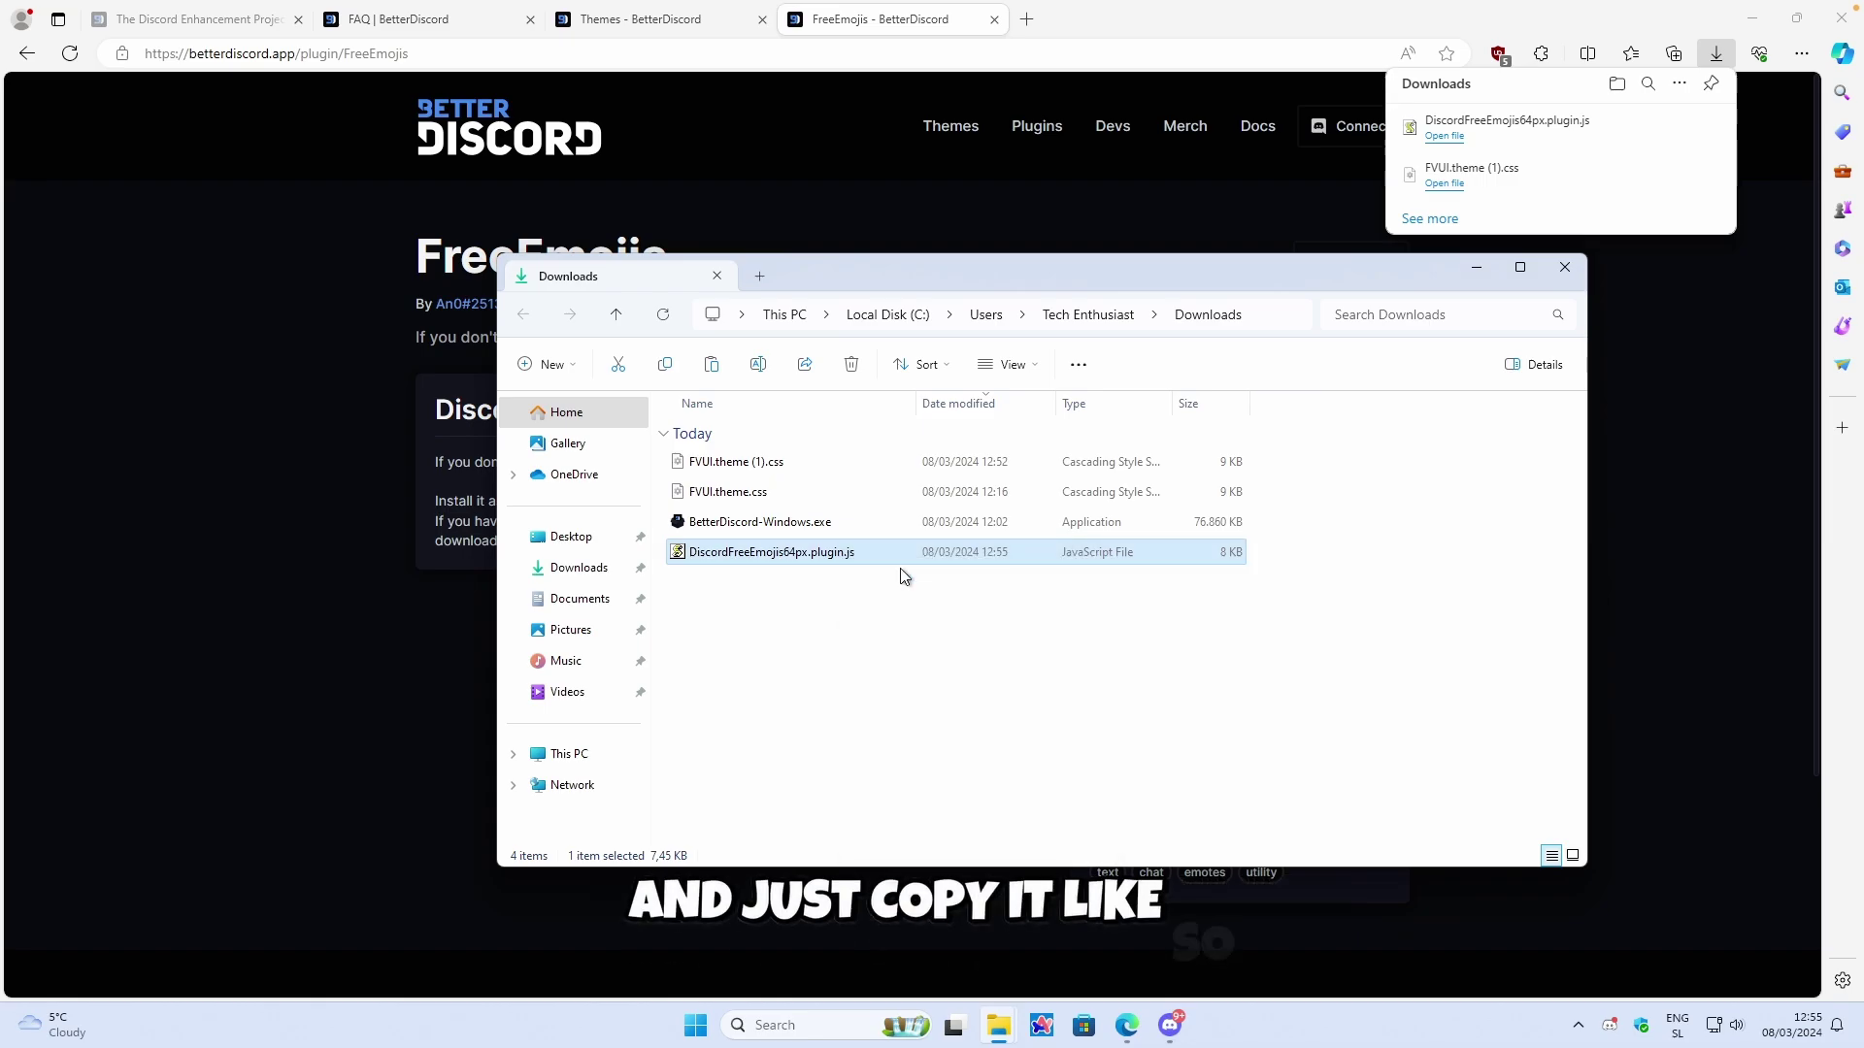
# Step: Paste the plugin into BetterDiscord's plugins folder and enable DiscordFreeEmojis in Discord
pyautogui.click(1169, 1029)
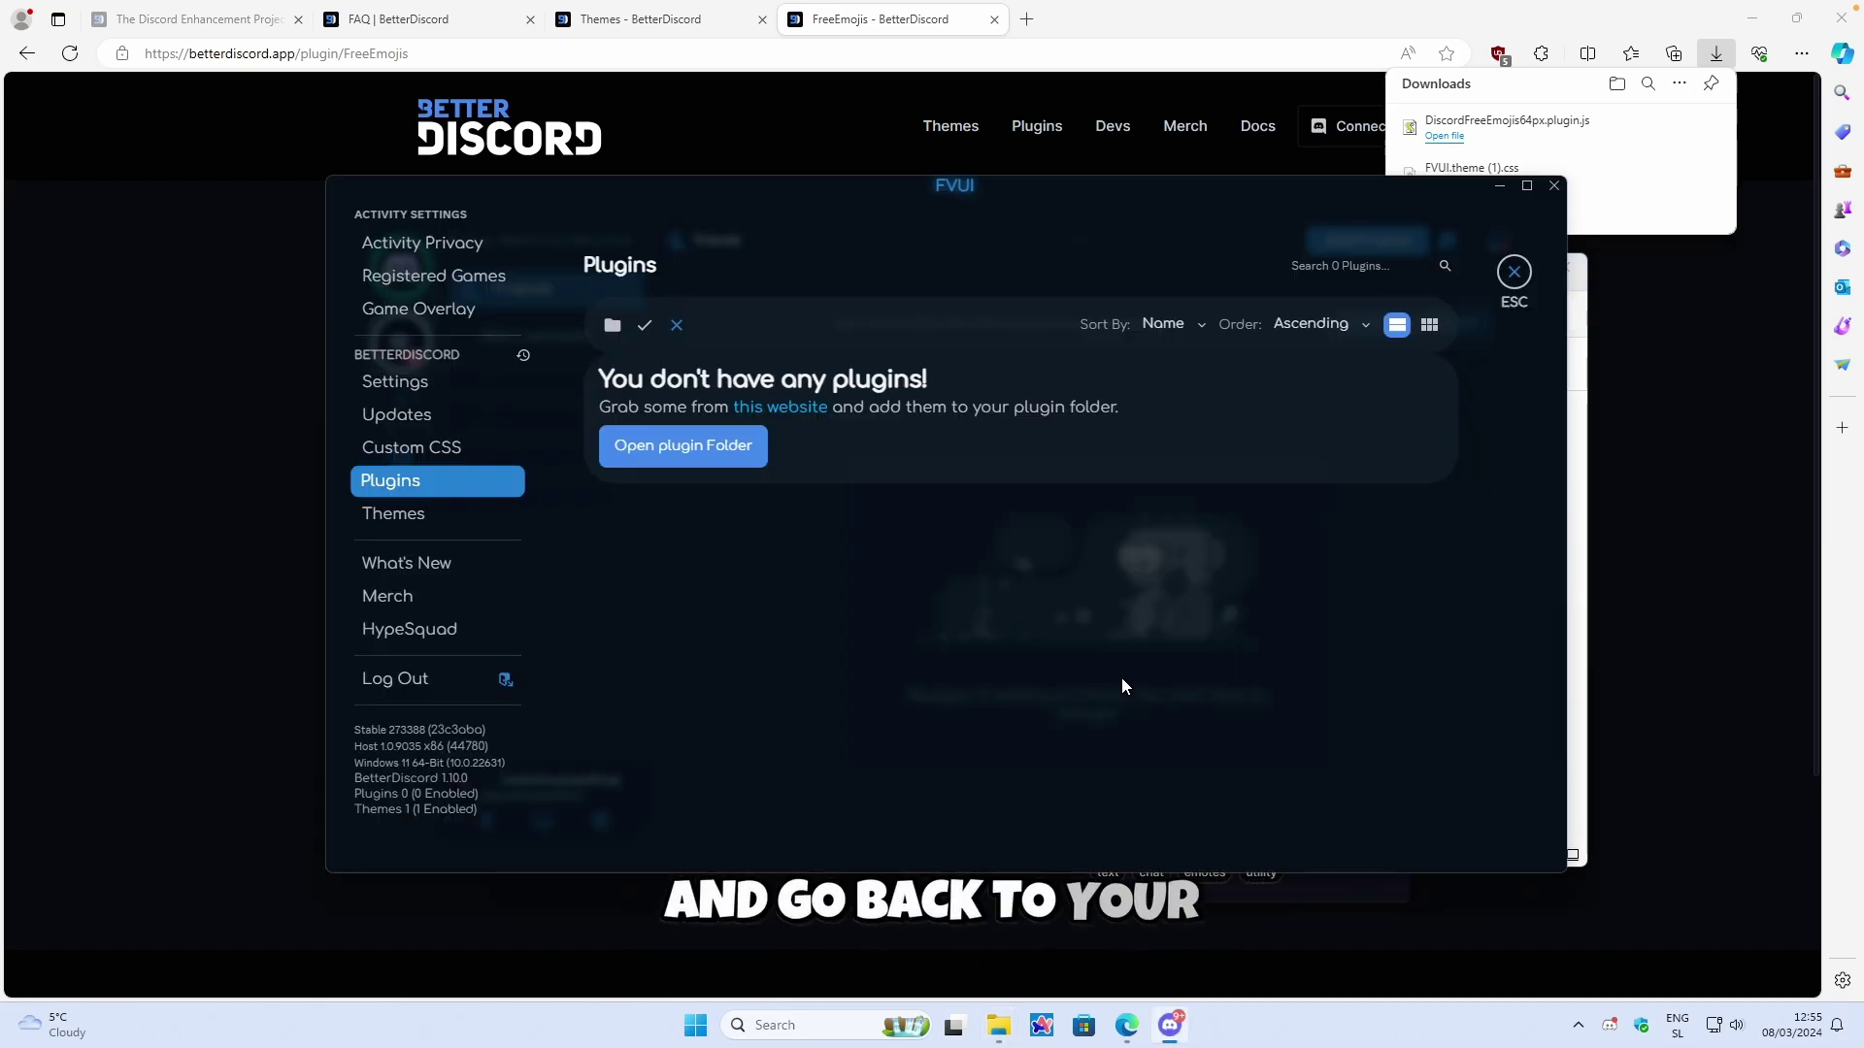
pyautogui.click(693, 452)
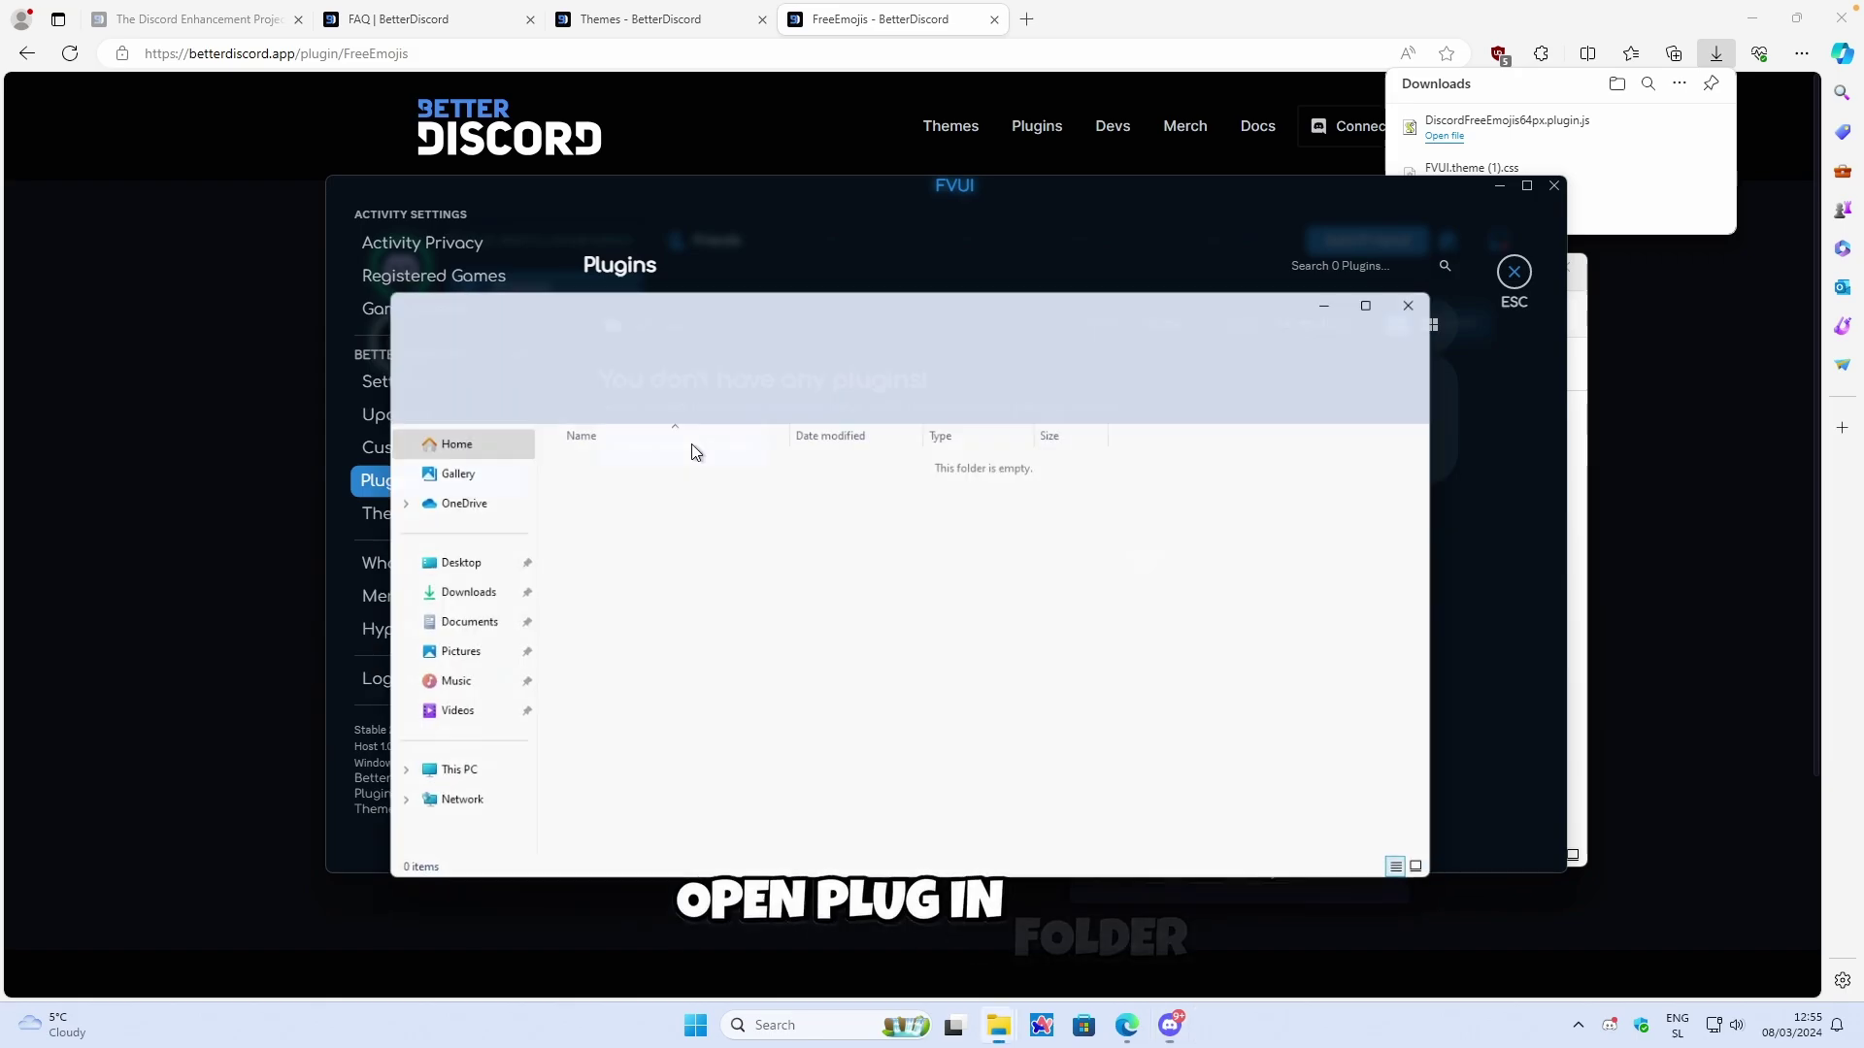
pyautogui.rightClick(781, 506)
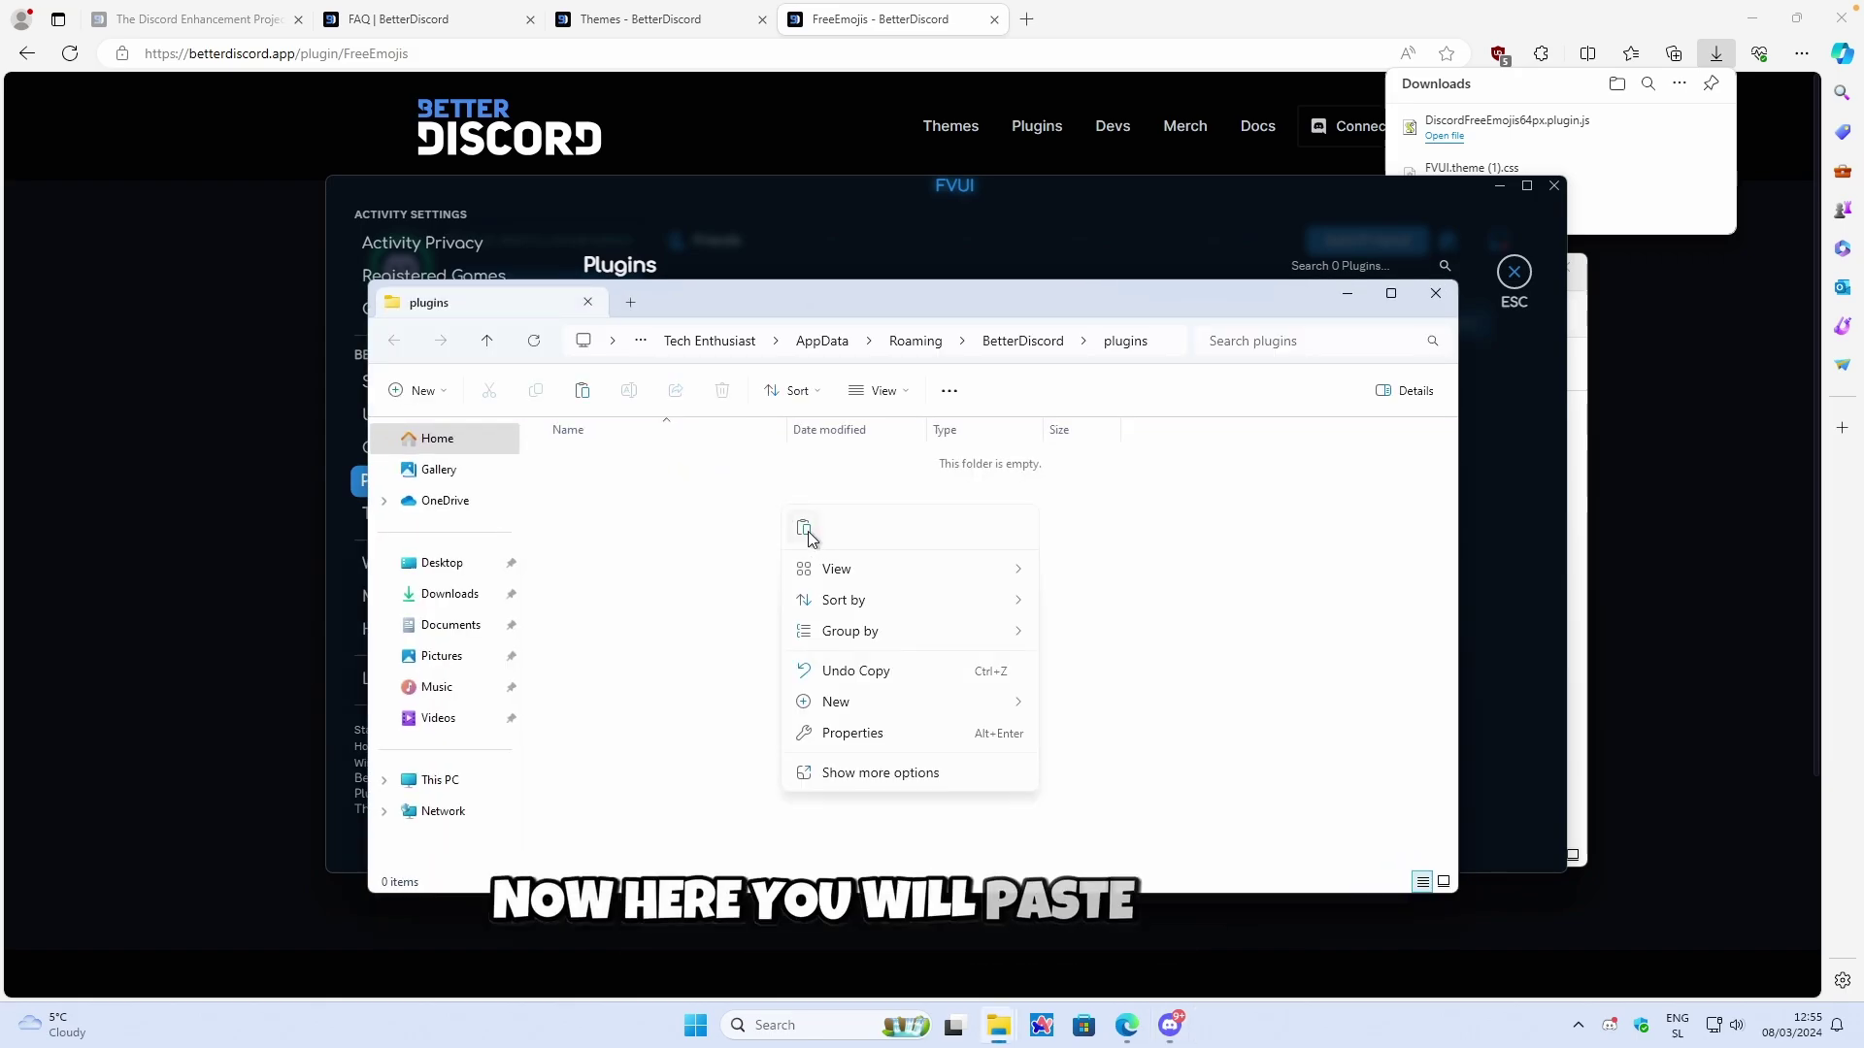
pyautogui.click(805, 529)
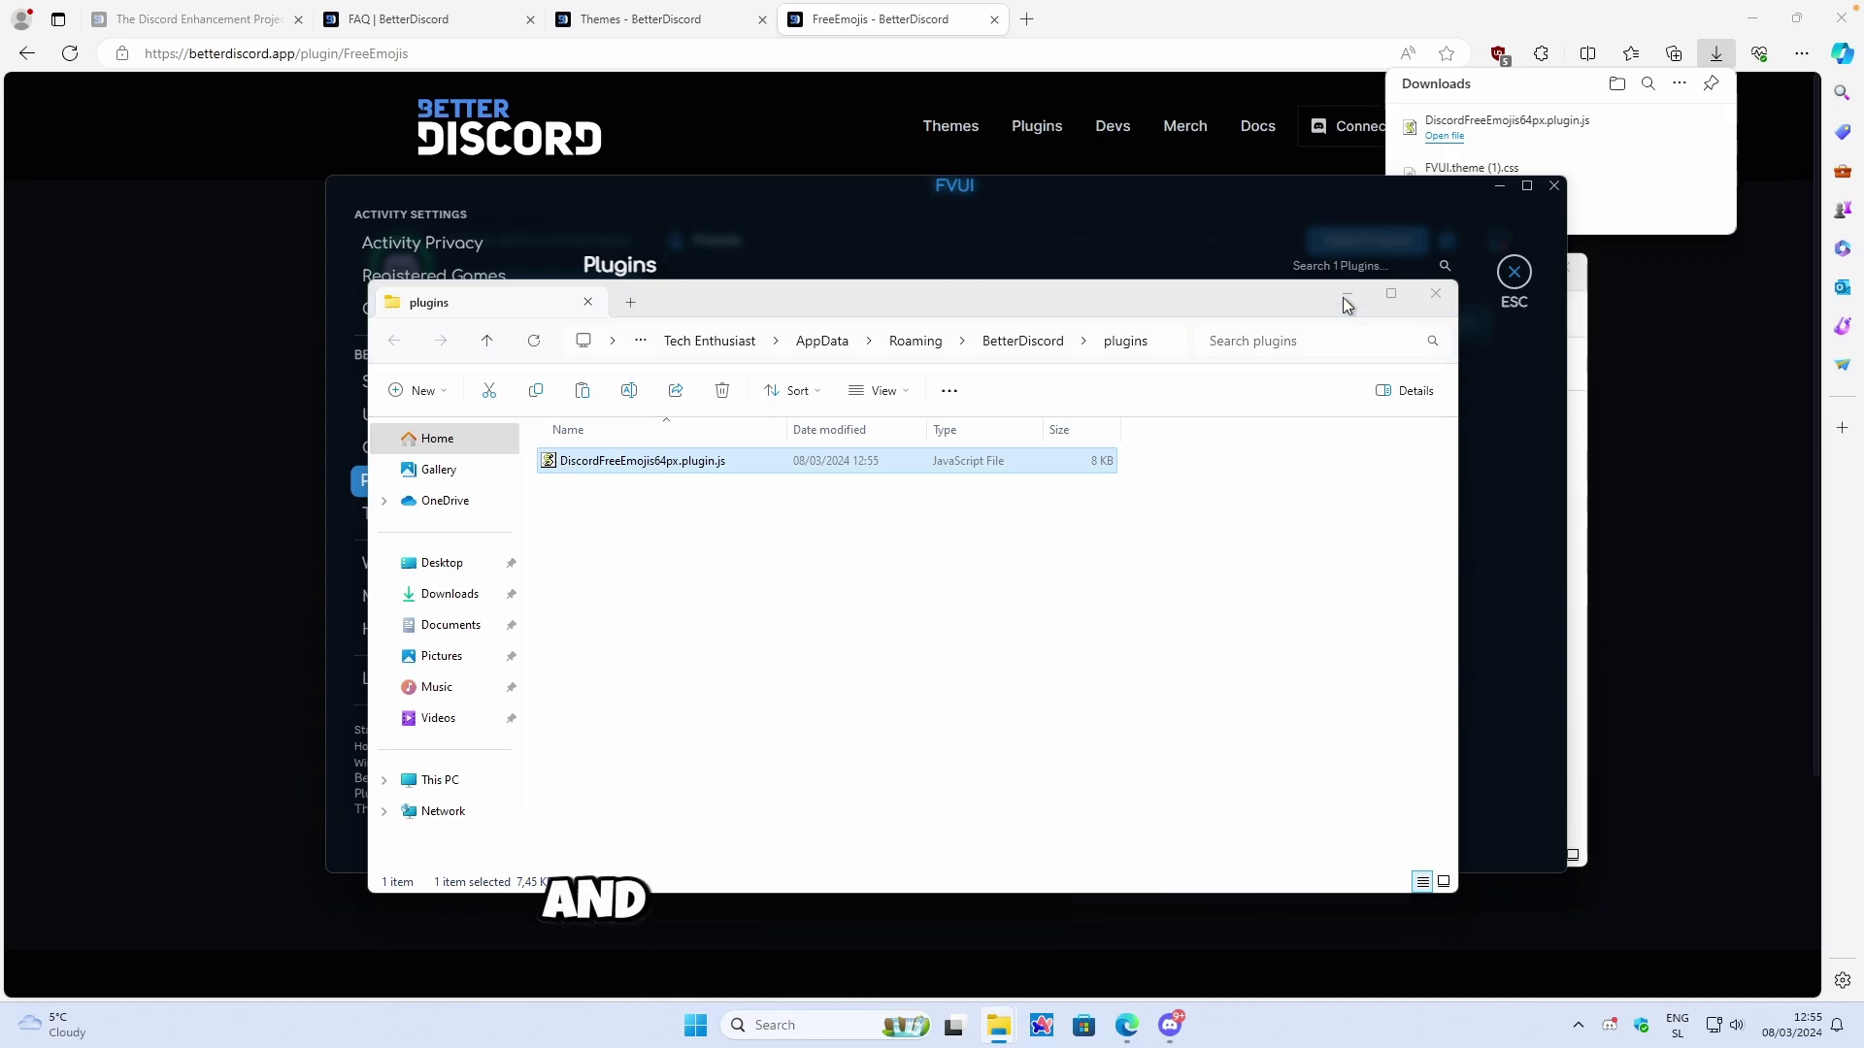
pyautogui.click(1346, 296)
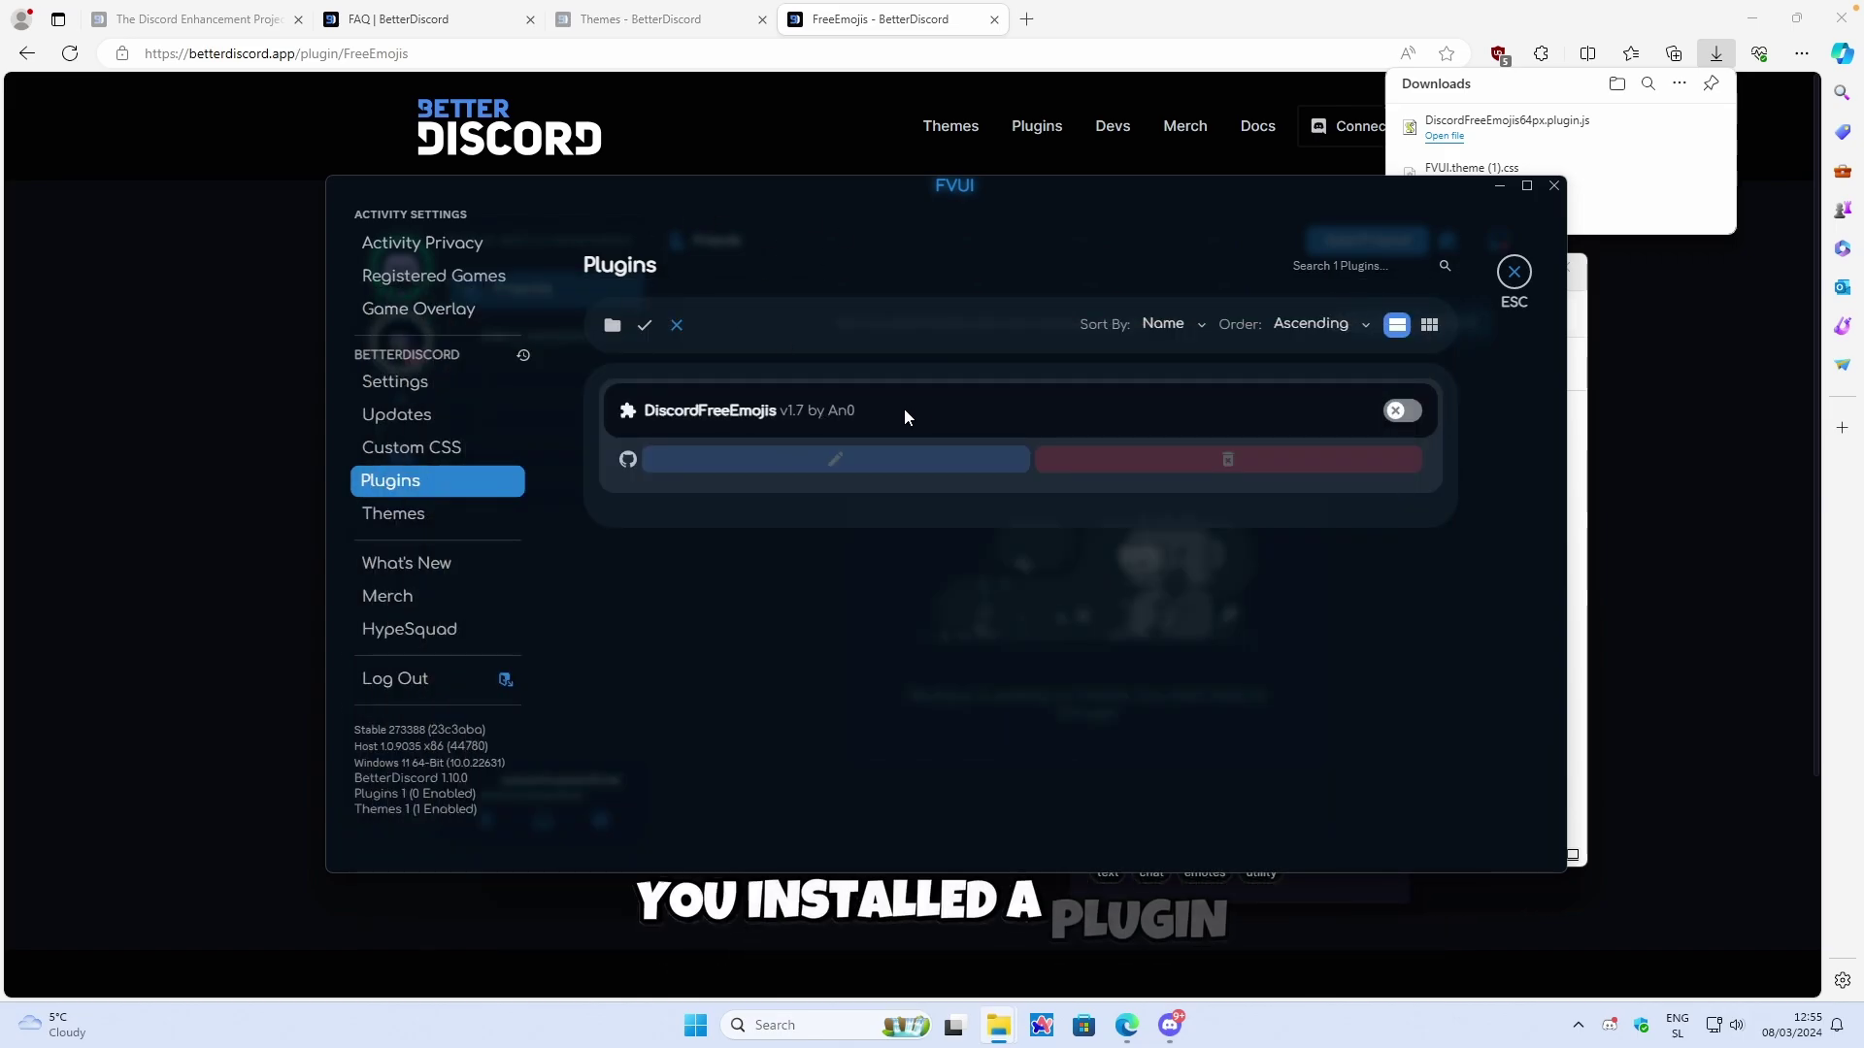
pyautogui.click(1408, 413)
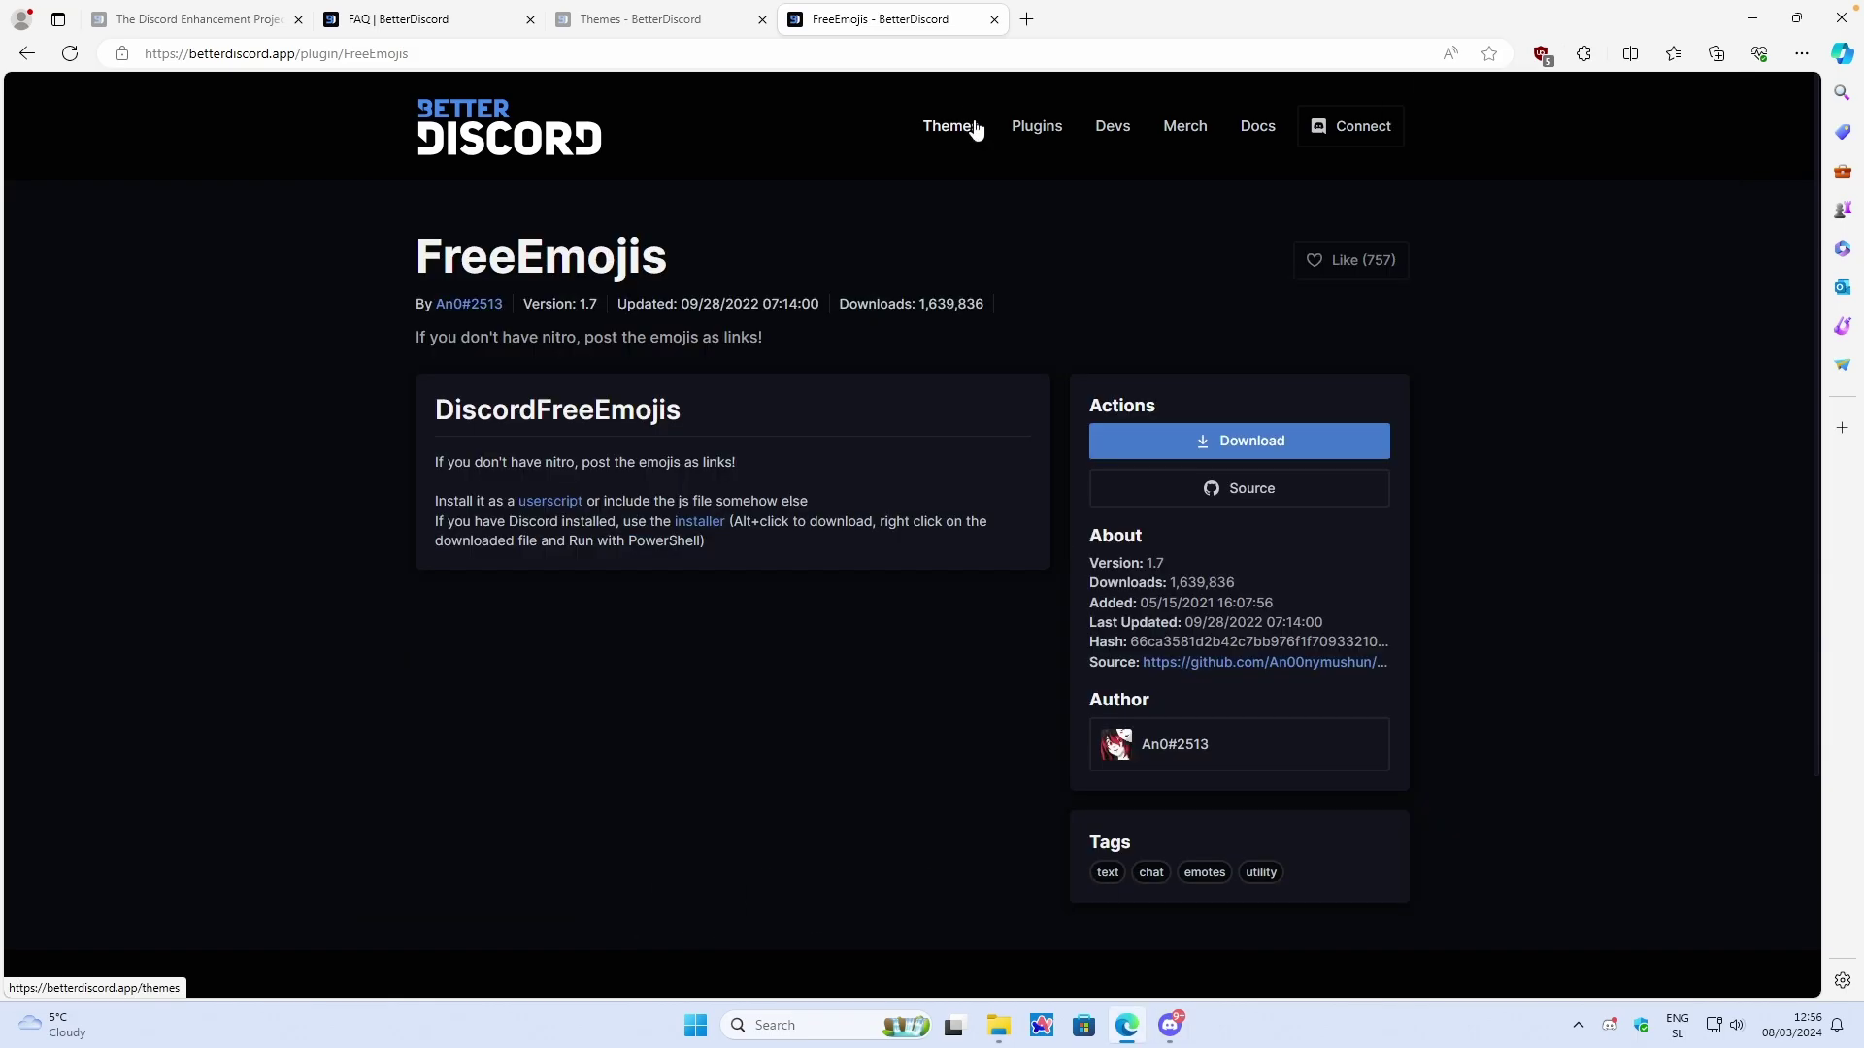
# Step: Download the ClearVision theme from the BetterDiscord Themes listing
pyautogui.click(977, 133)
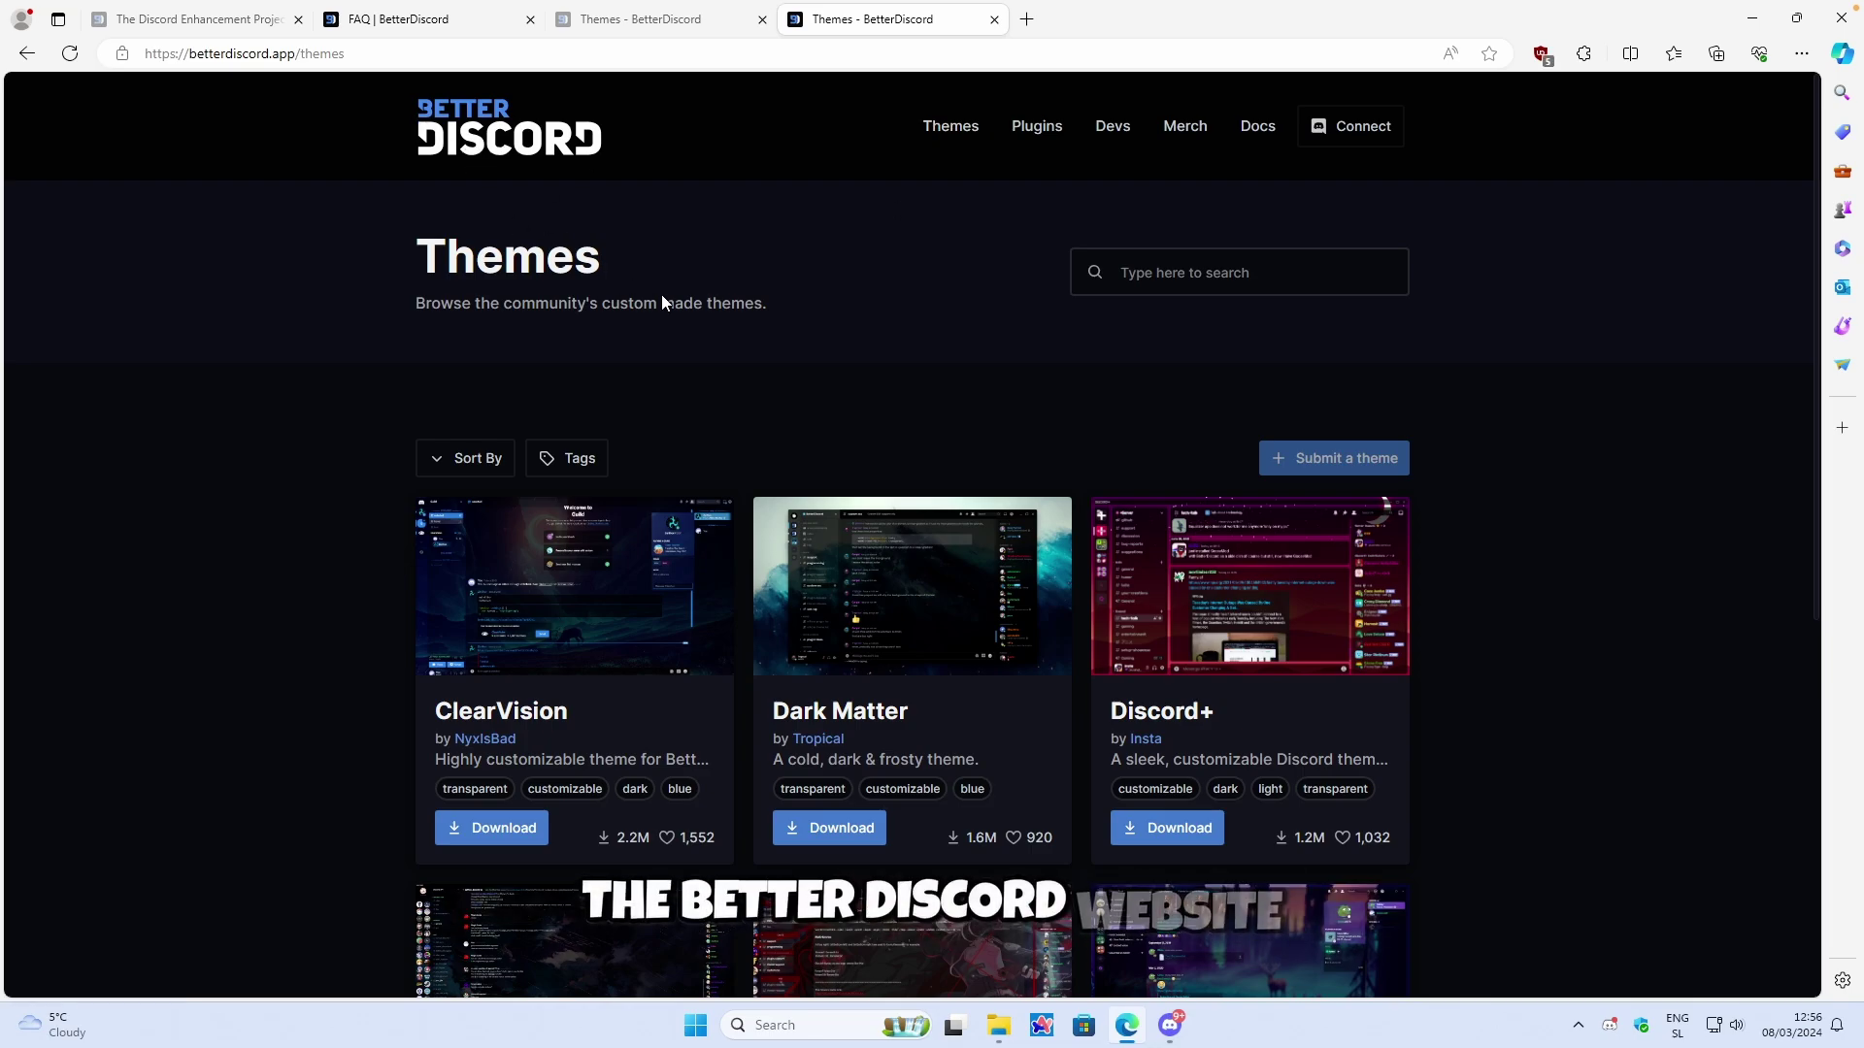
pyautogui.scroll(-3, 662, 296)
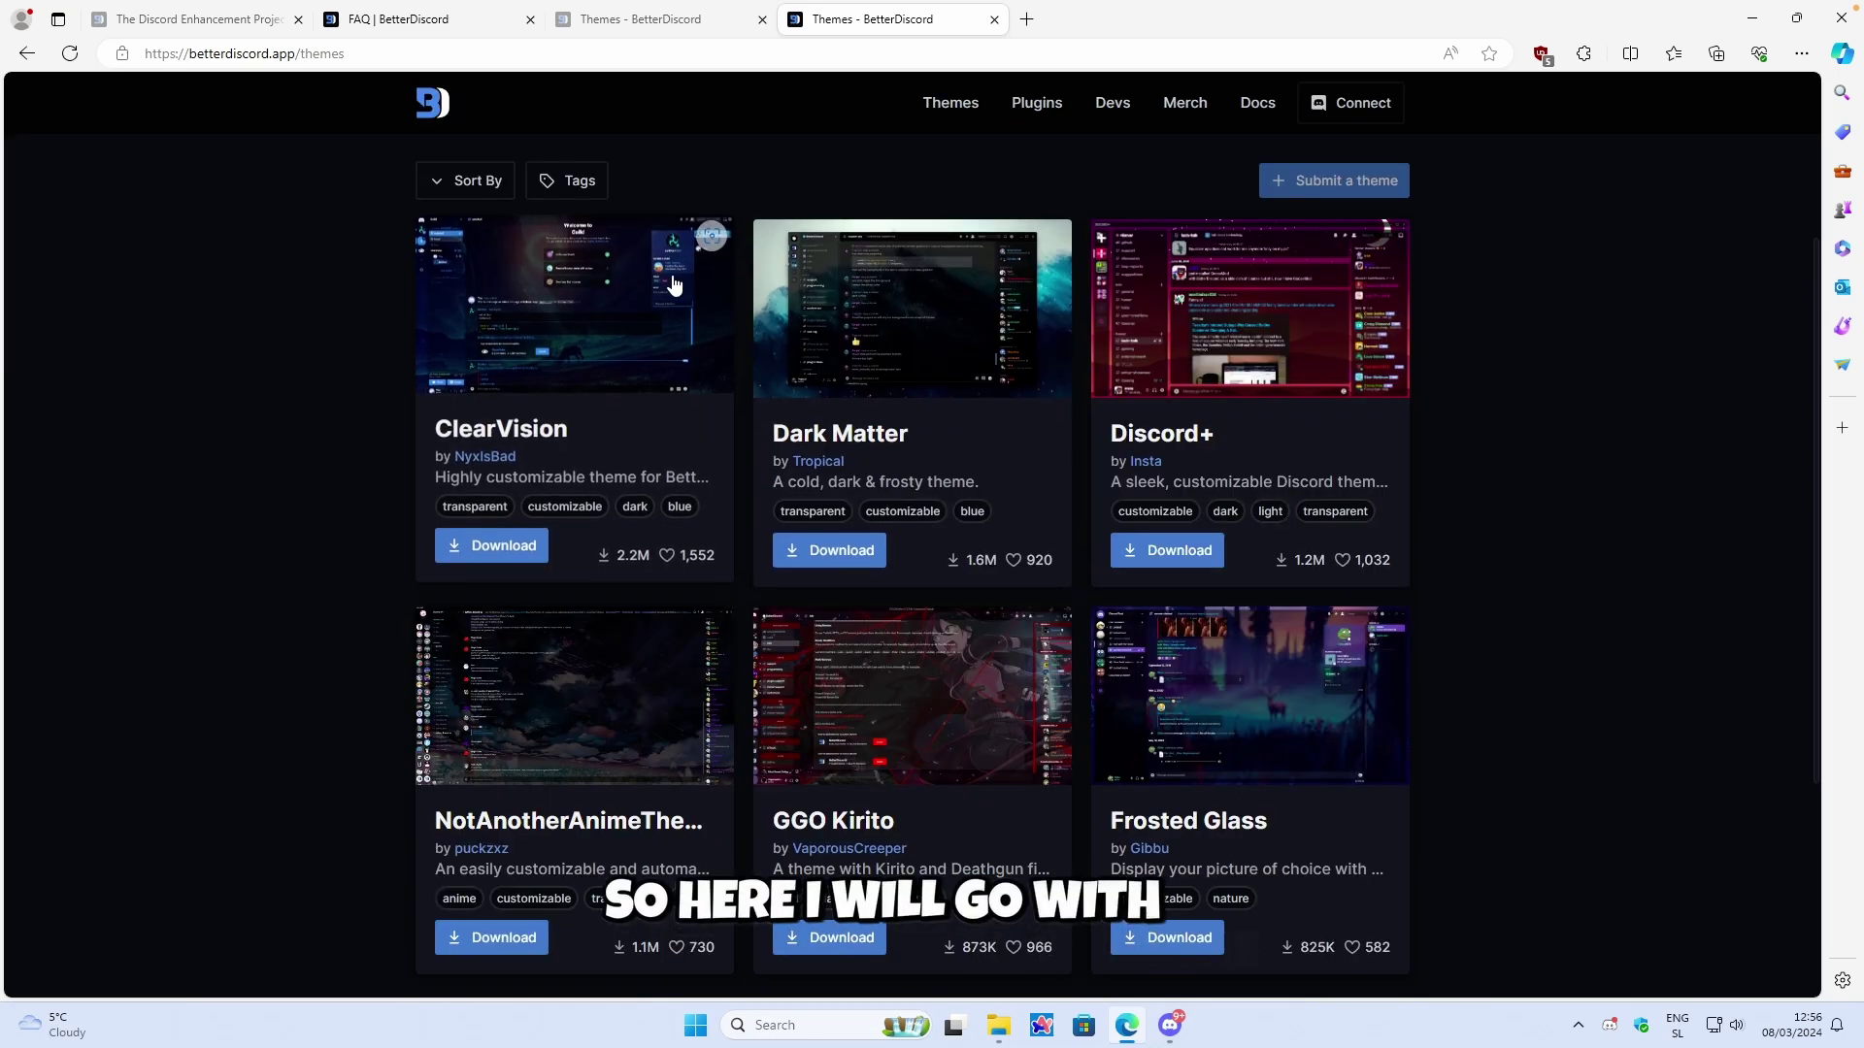
pyautogui.click(595, 347)
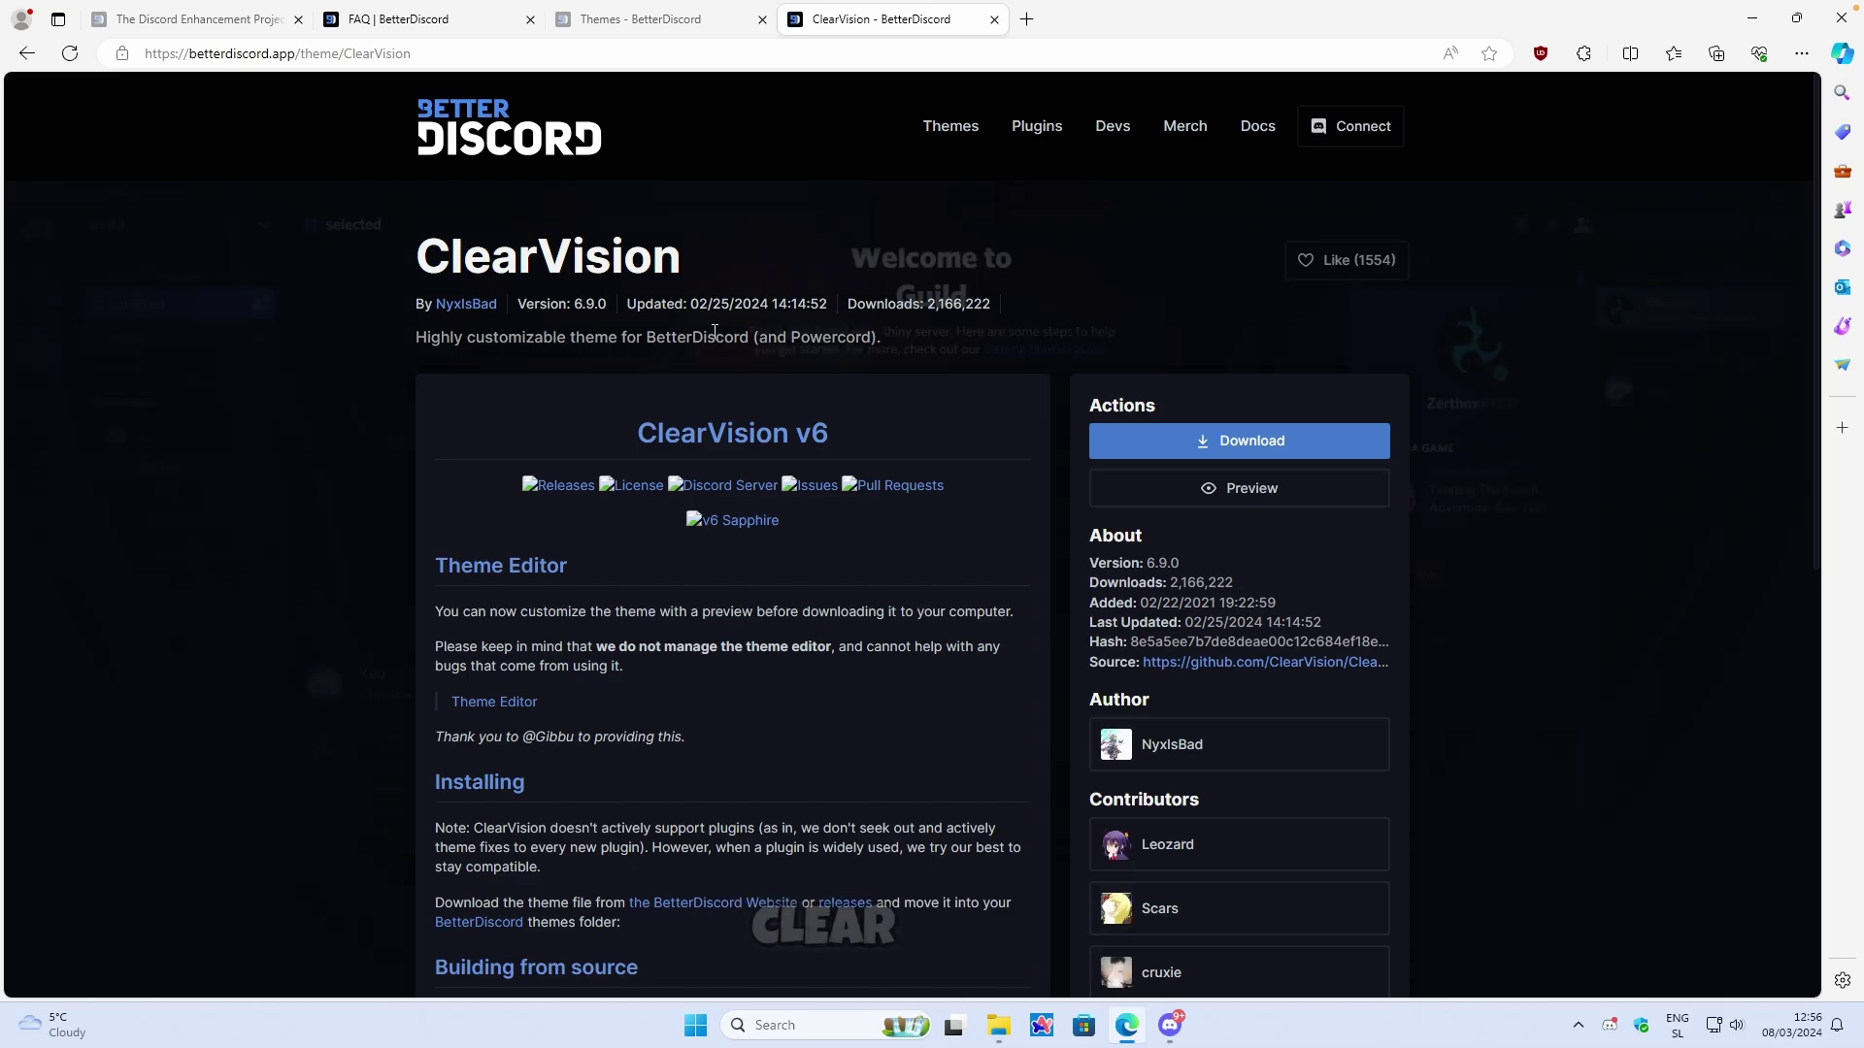
pyautogui.click(1214, 442)
# Step: Copy ClearVision_v6.theme.css from the Downloads folder
pyautogui.click(1662, 138)
pyautogui.rightClick(825, 581)
pyautogui.click(886, 608)
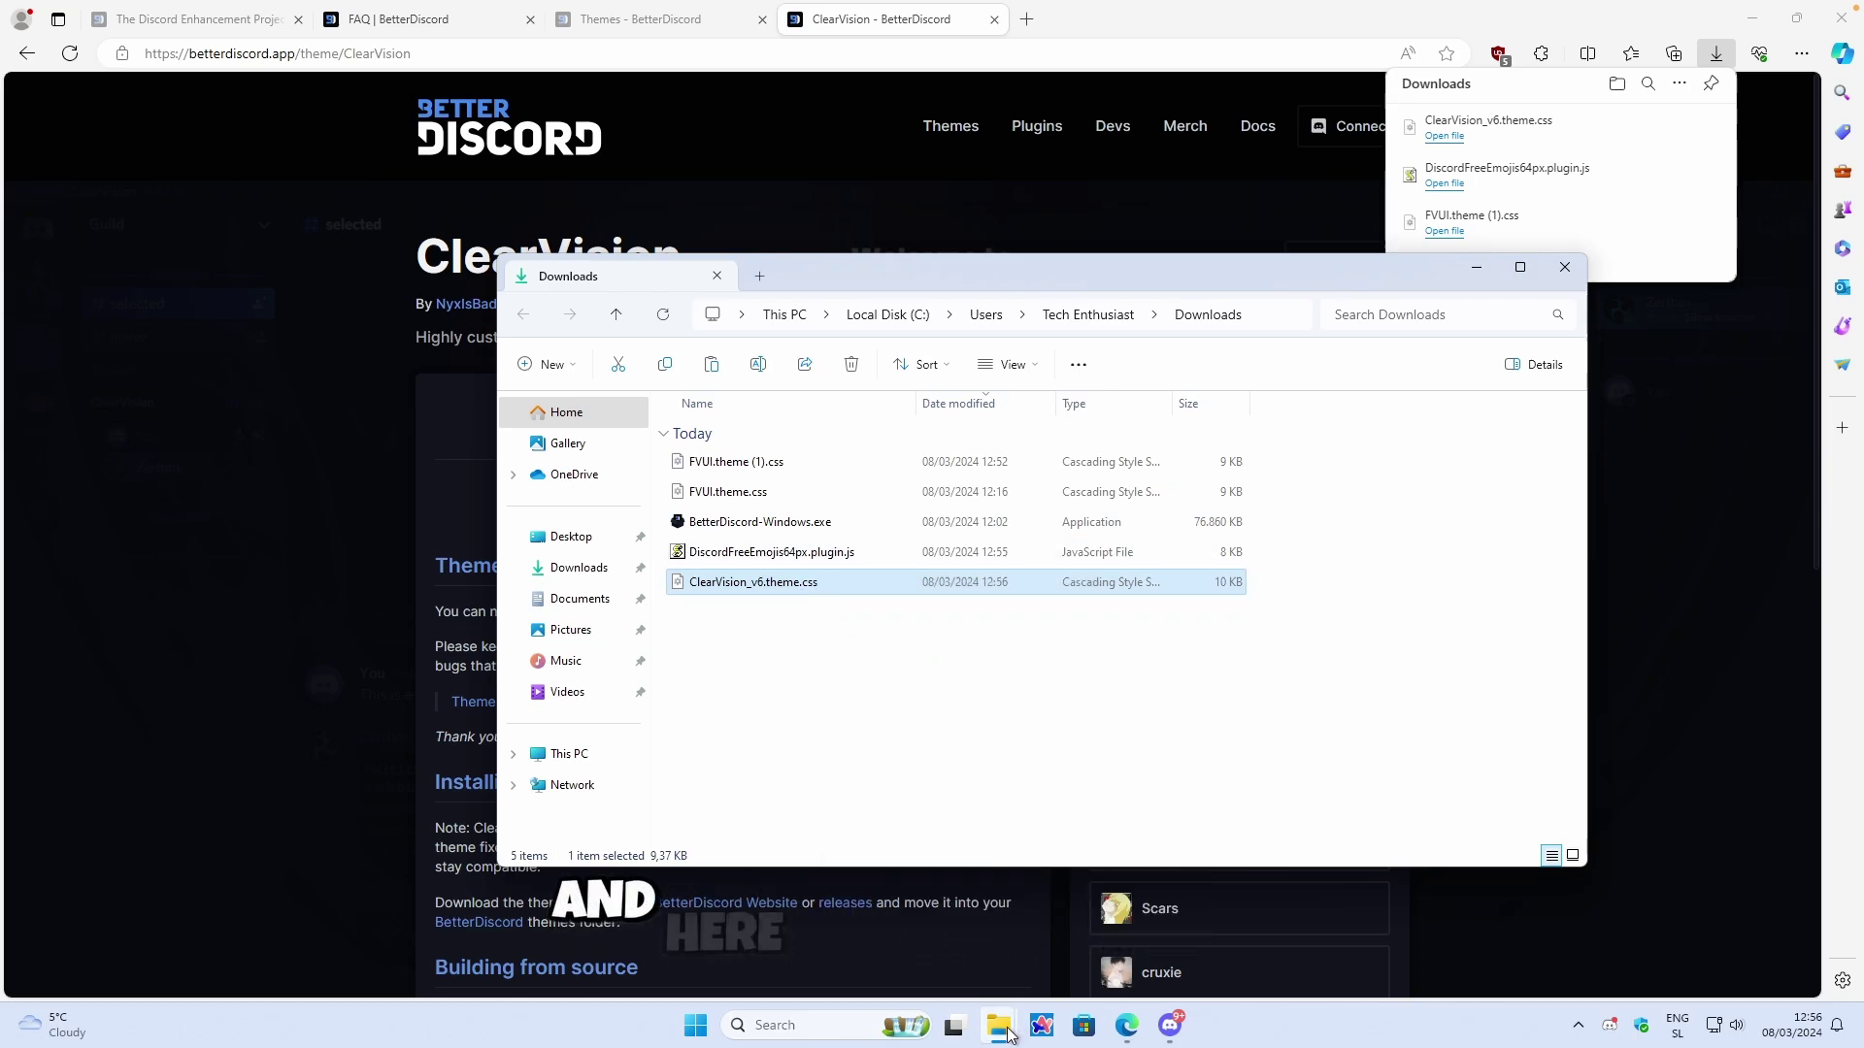
# Step: Paste ClearVision_v6.theme.css into the BetterDiscord themes folder next to FVUI.theme.css, then return to Discord
pyautogui.moveTo(1008, 1032)
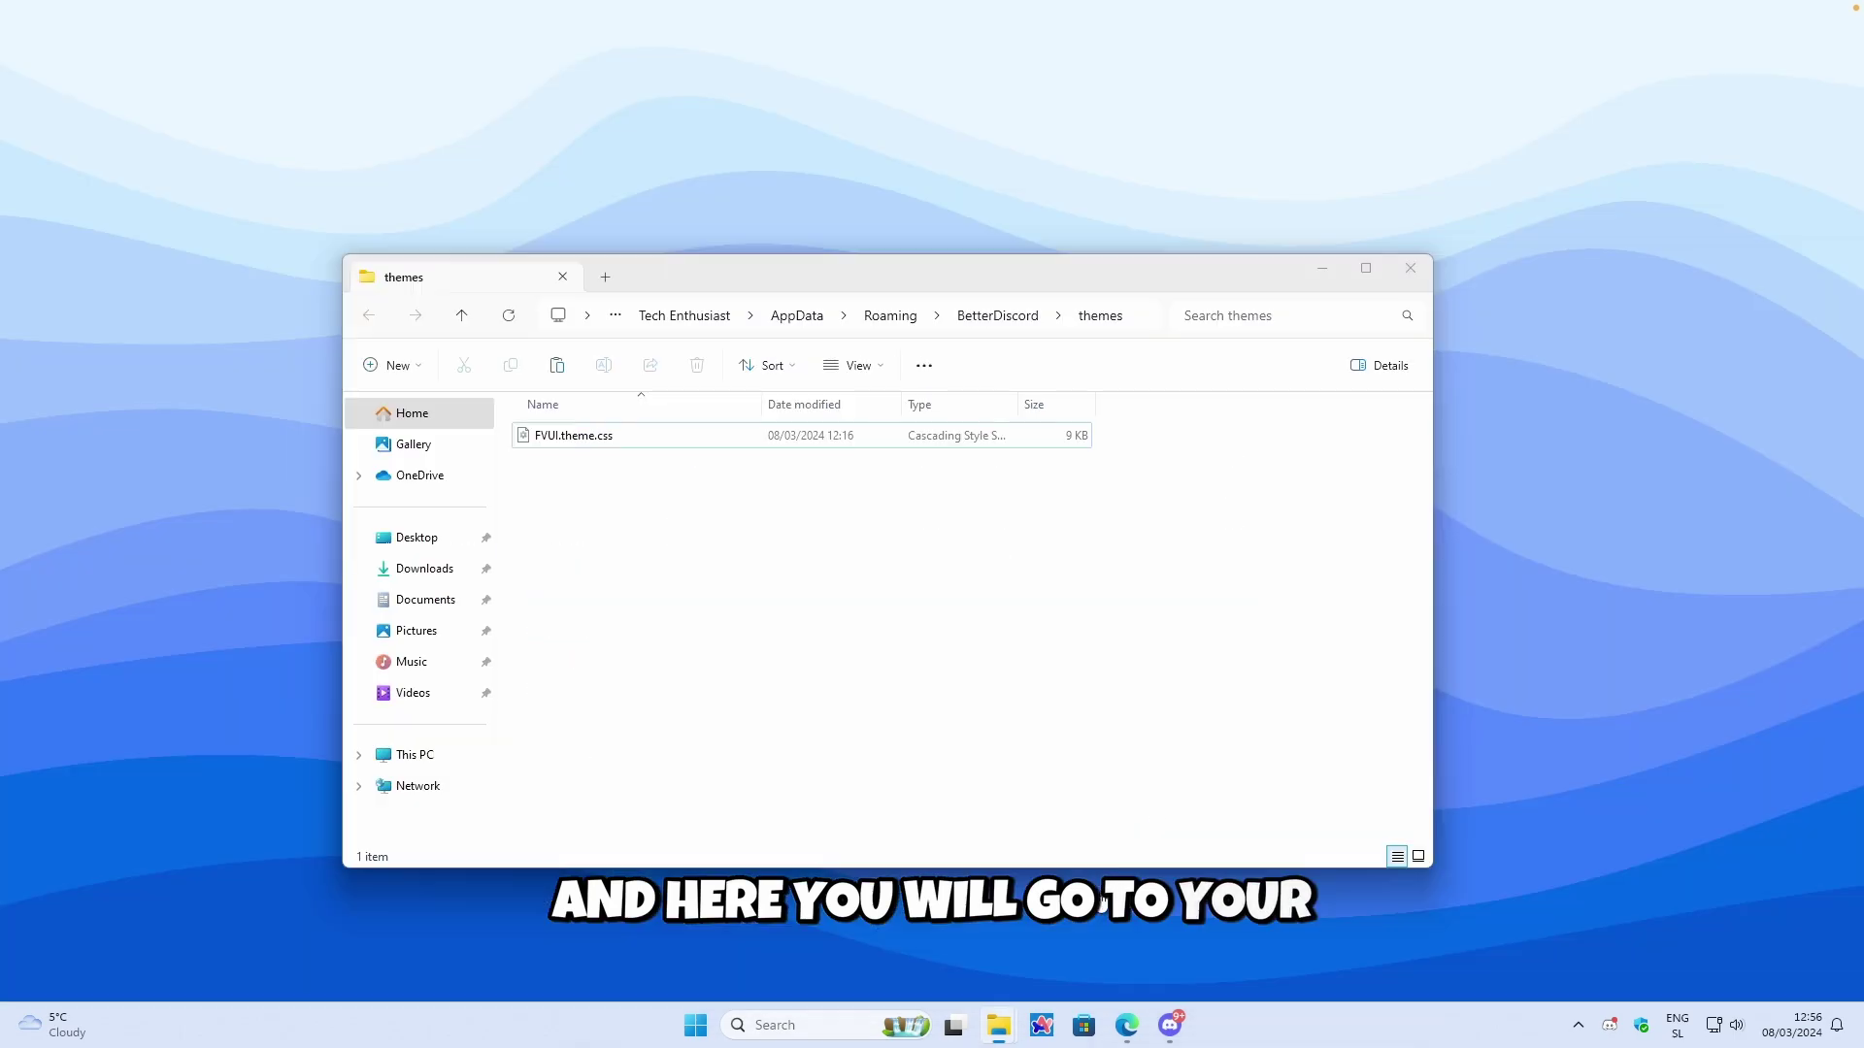
pyautogui.click(1140, 847)
pyautogui.rightClick(677, 495)
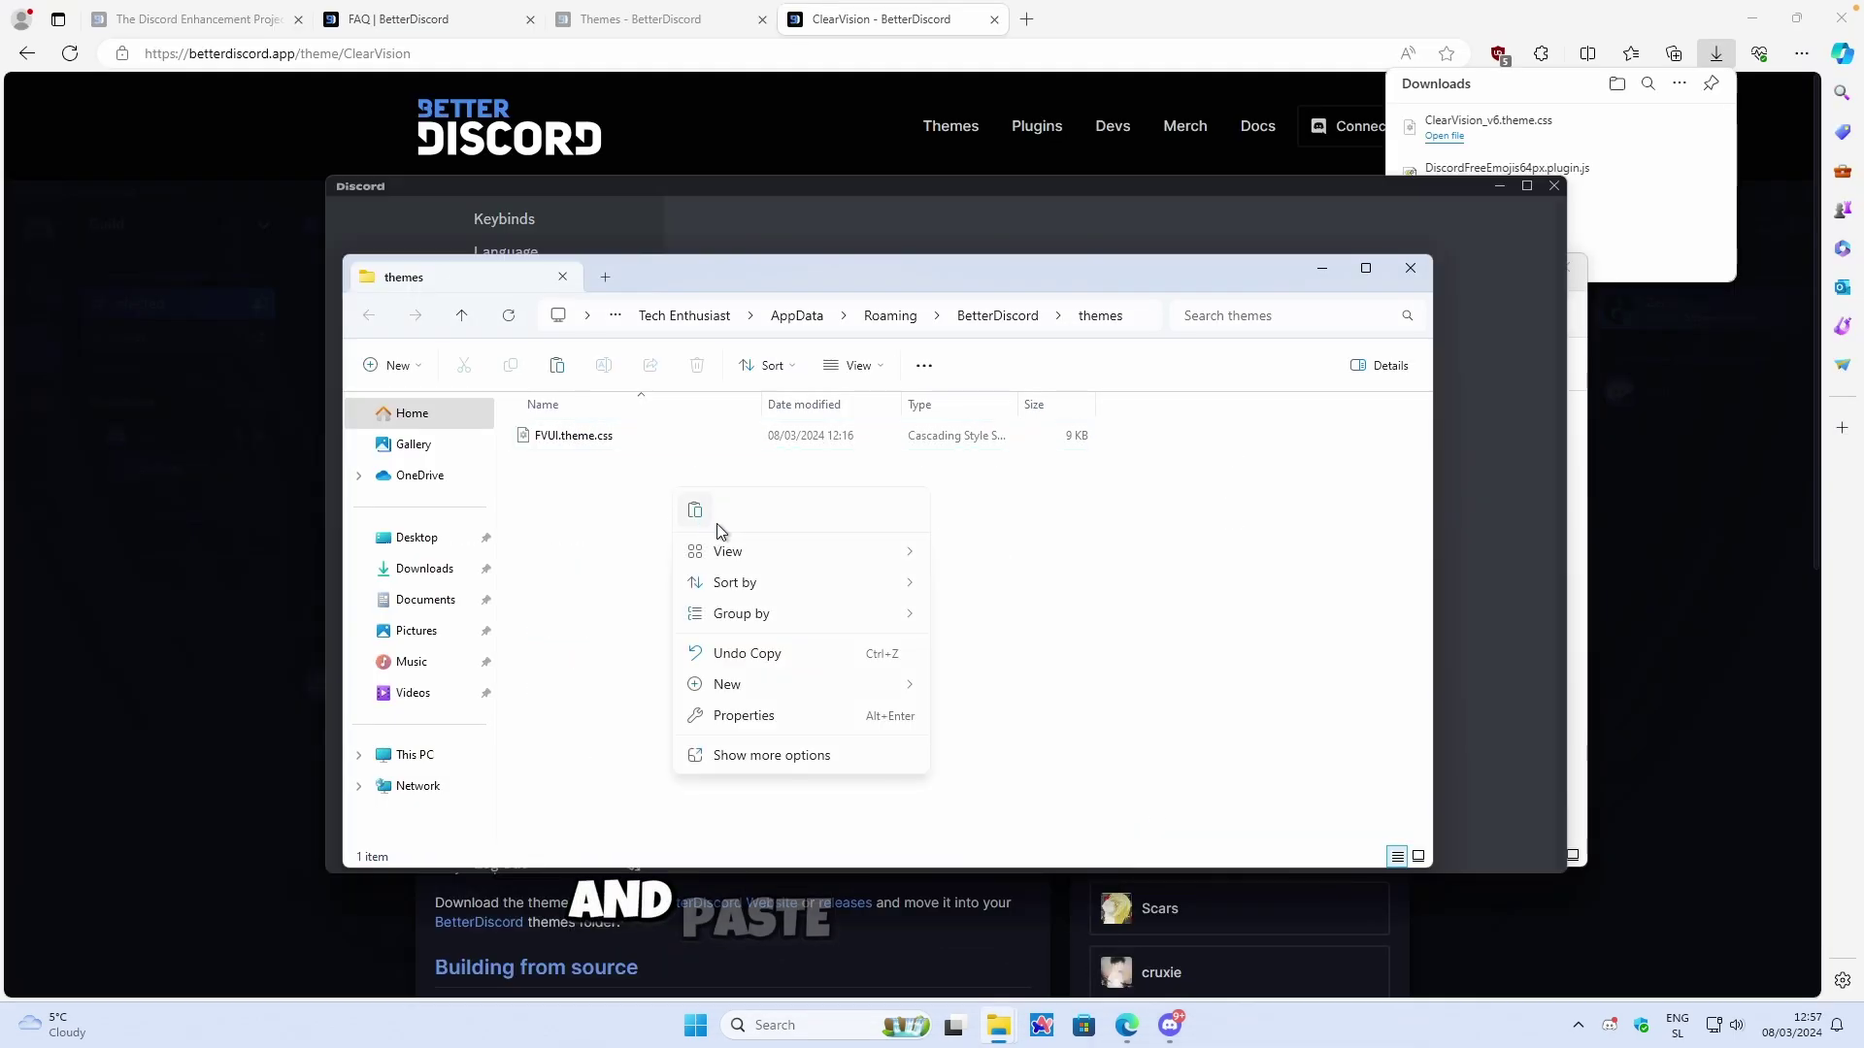
pyautogui.click(701, 511)
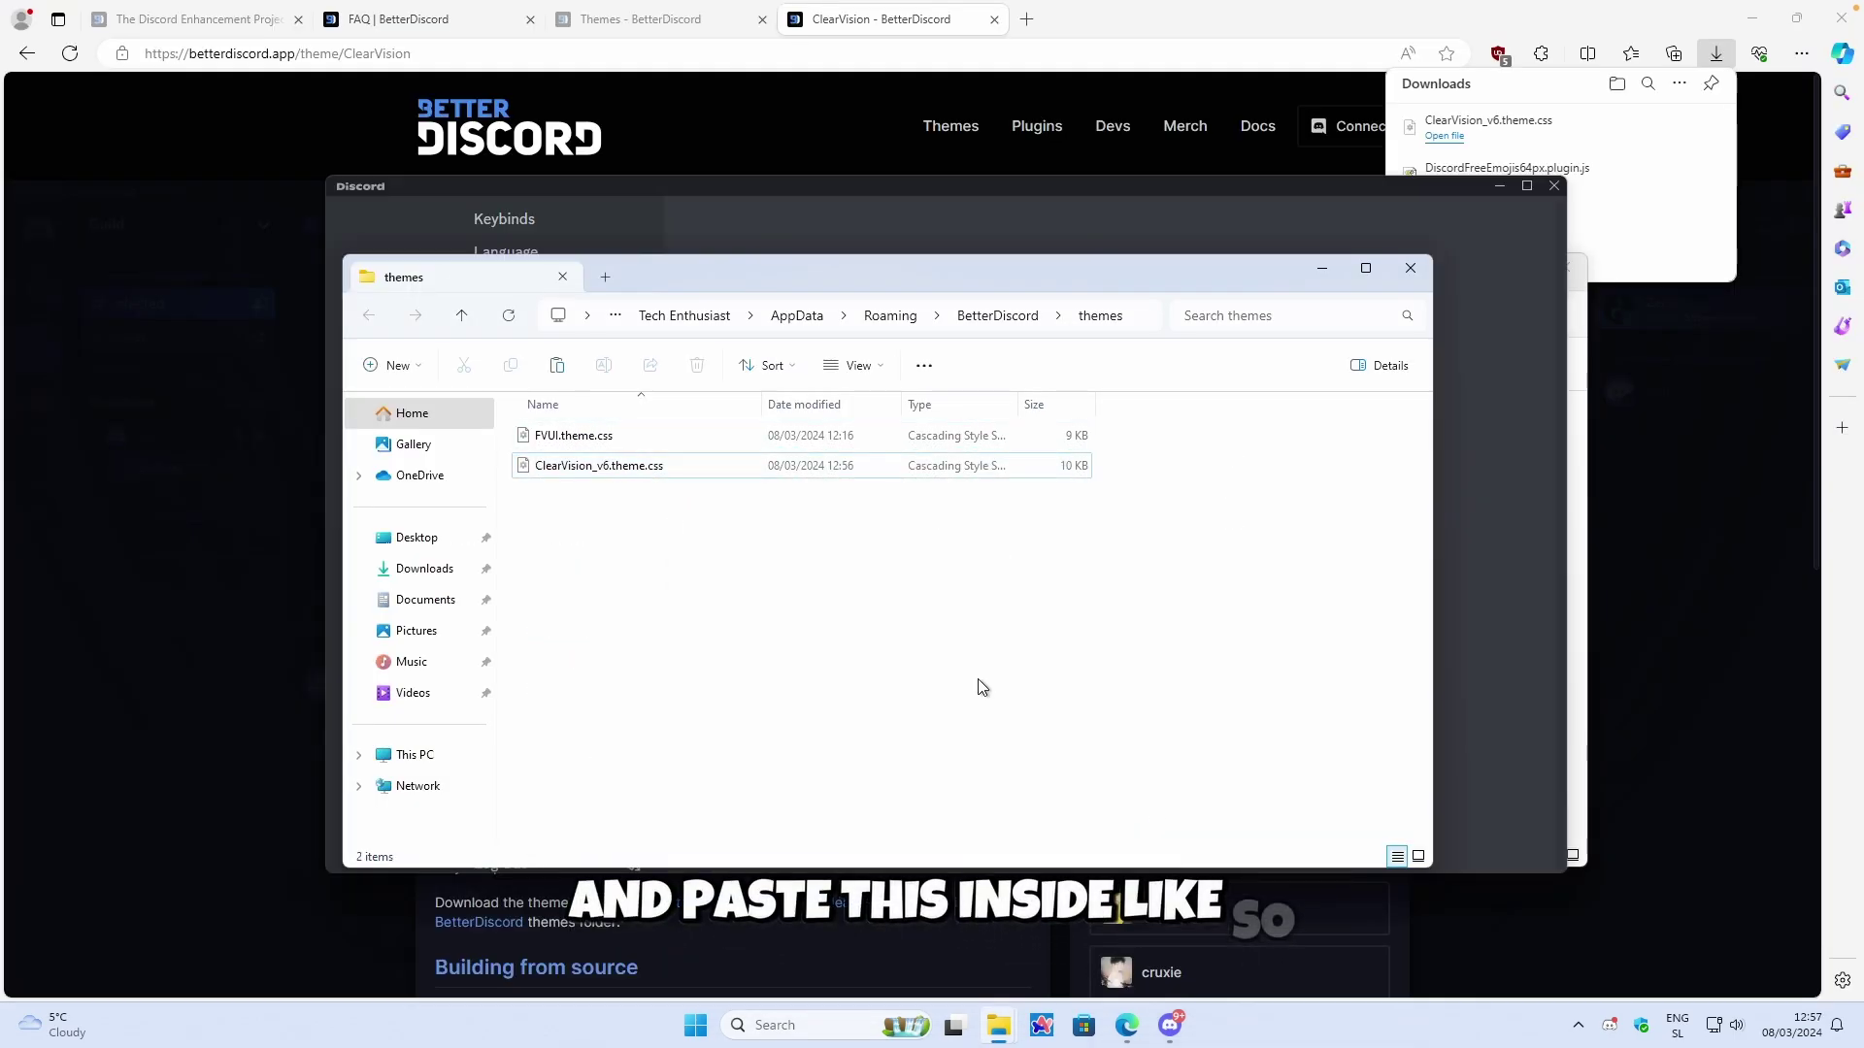
pyautogui.click(1170, 1025)
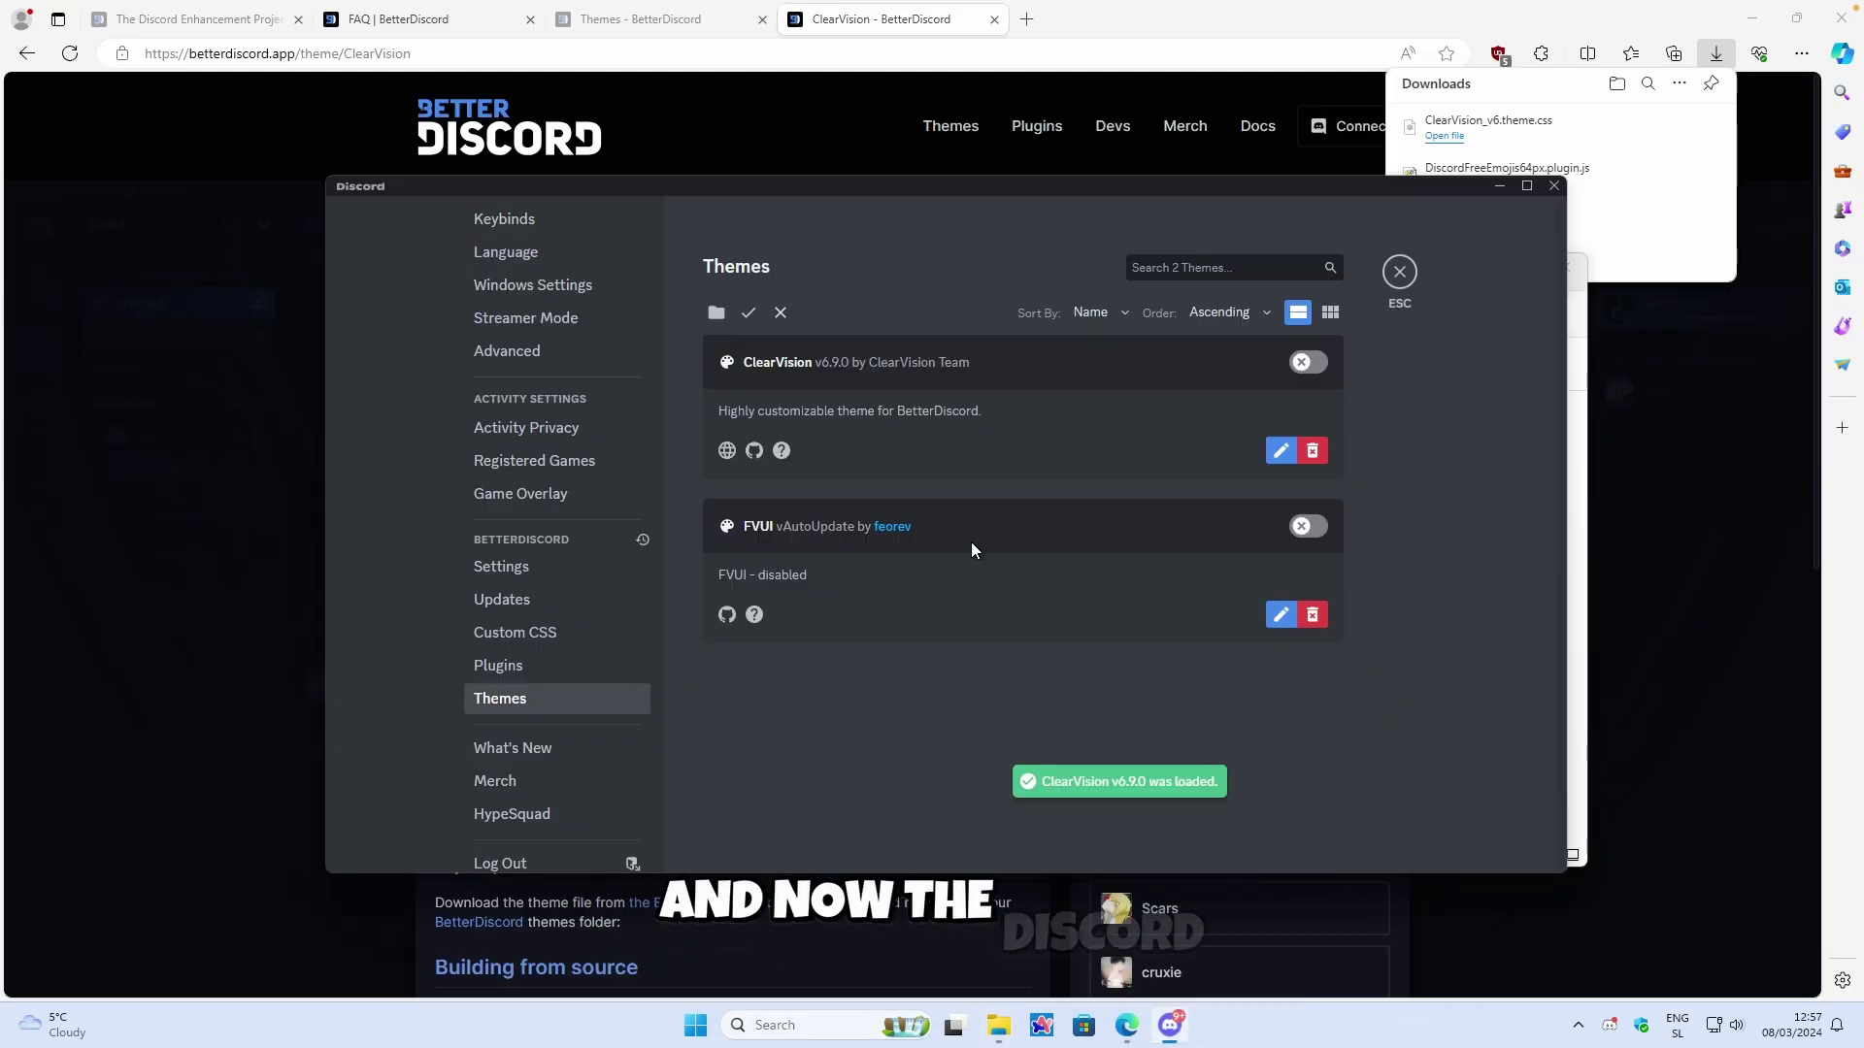
# Step: Turn on ClearVision v6.9.0 in BetterDiscord Themes, leaving FVUI disabled
pyautogui.doubleClick(748, 362)
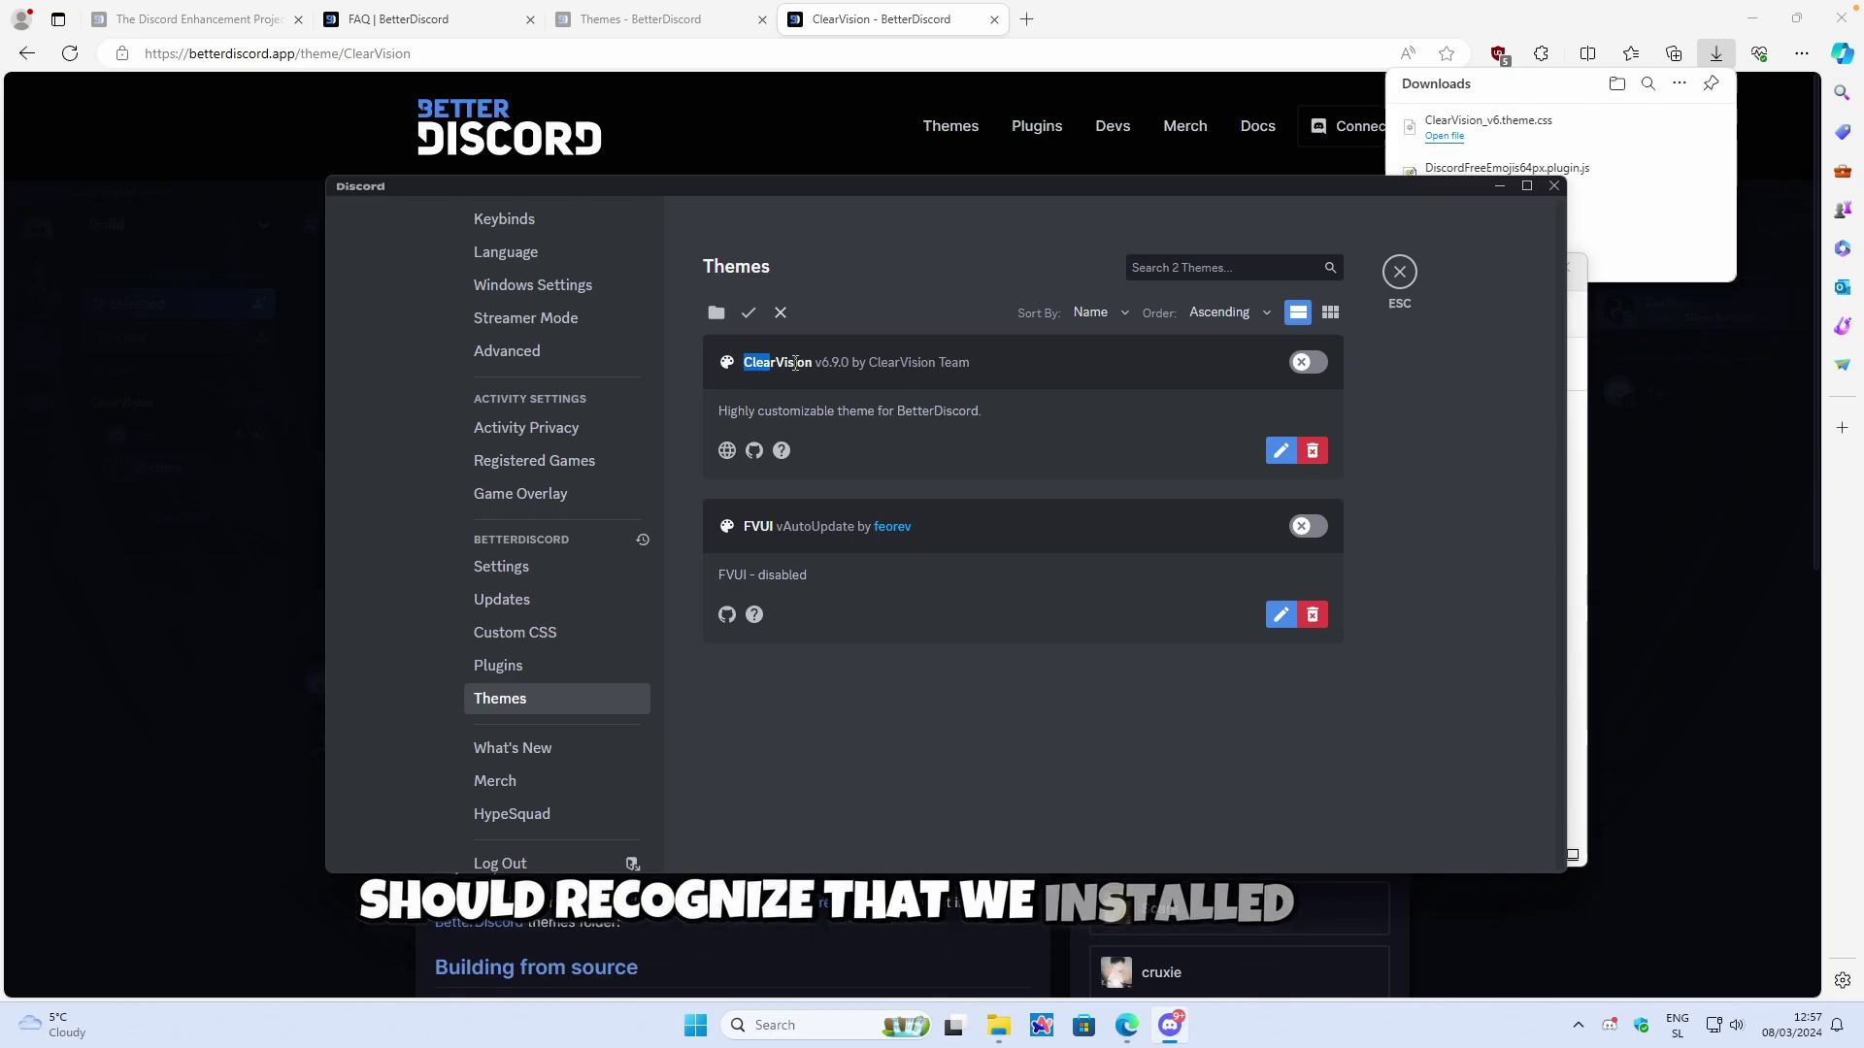
pyautogui.click(1308, 362)
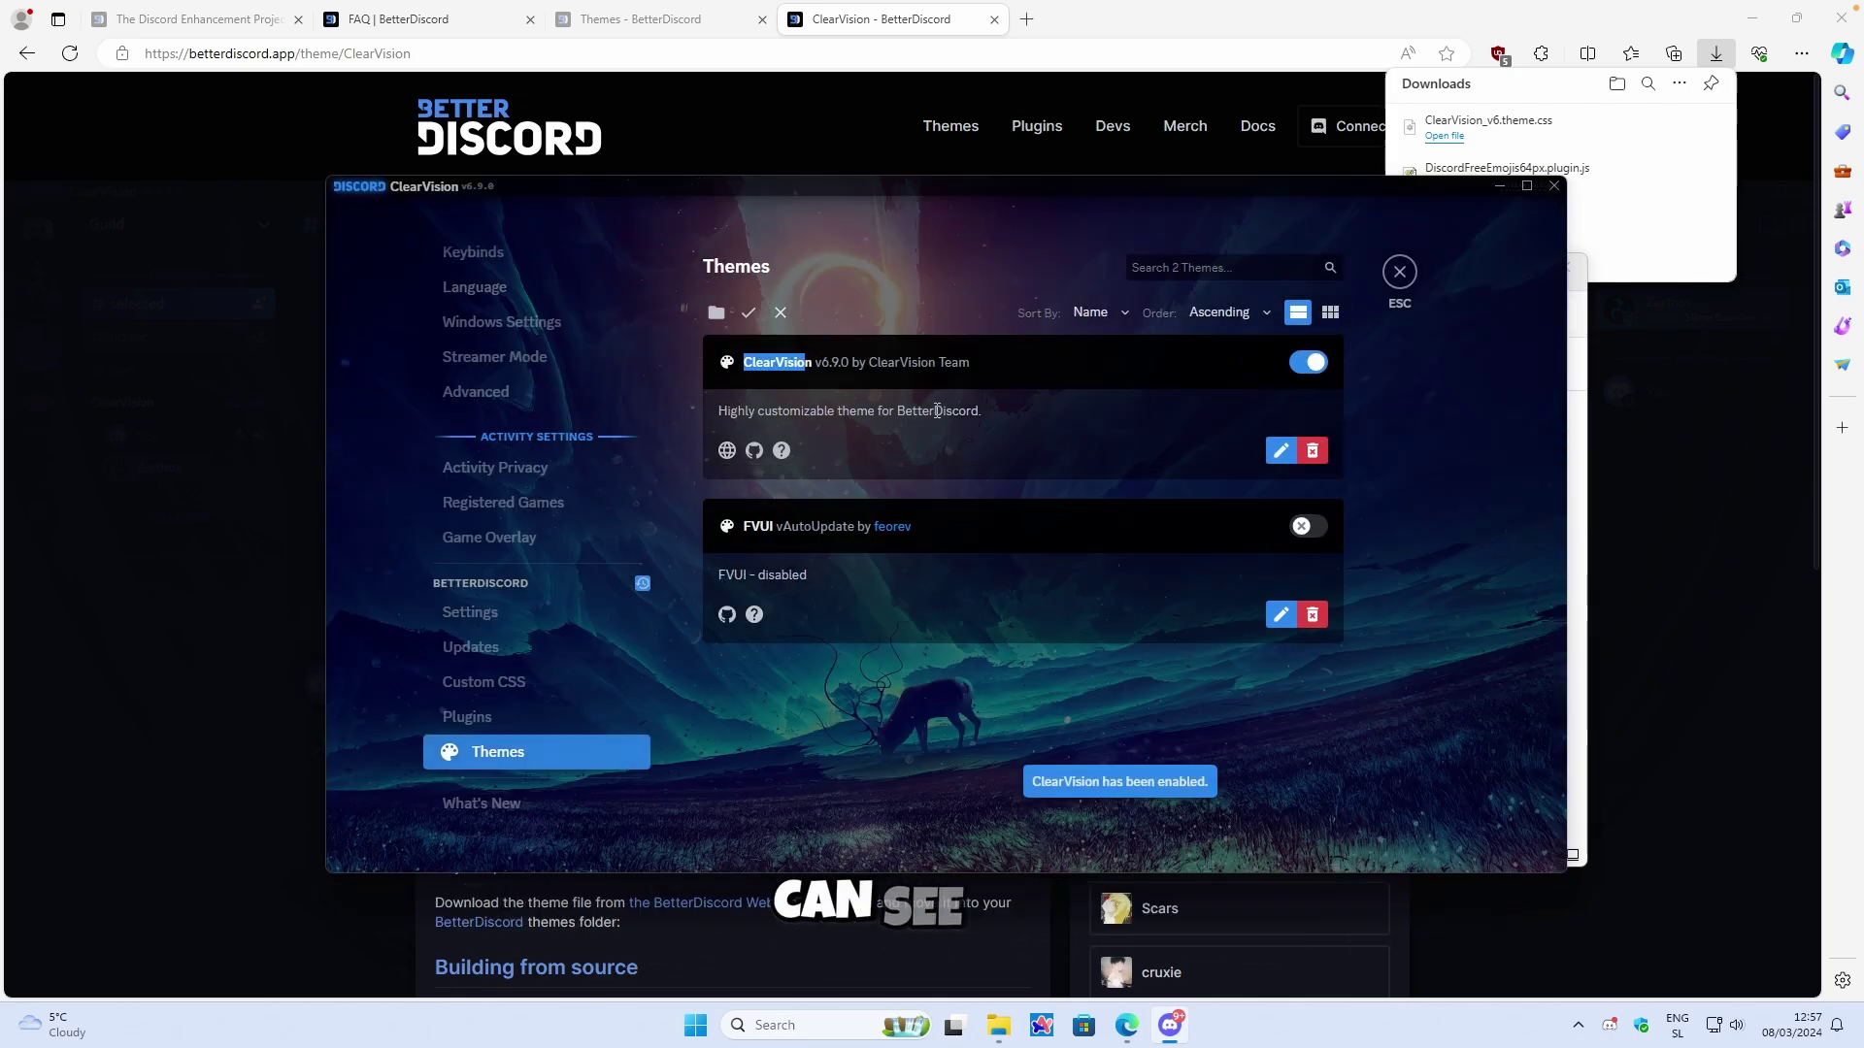
pyautogui.scroll(8, 579, 539)
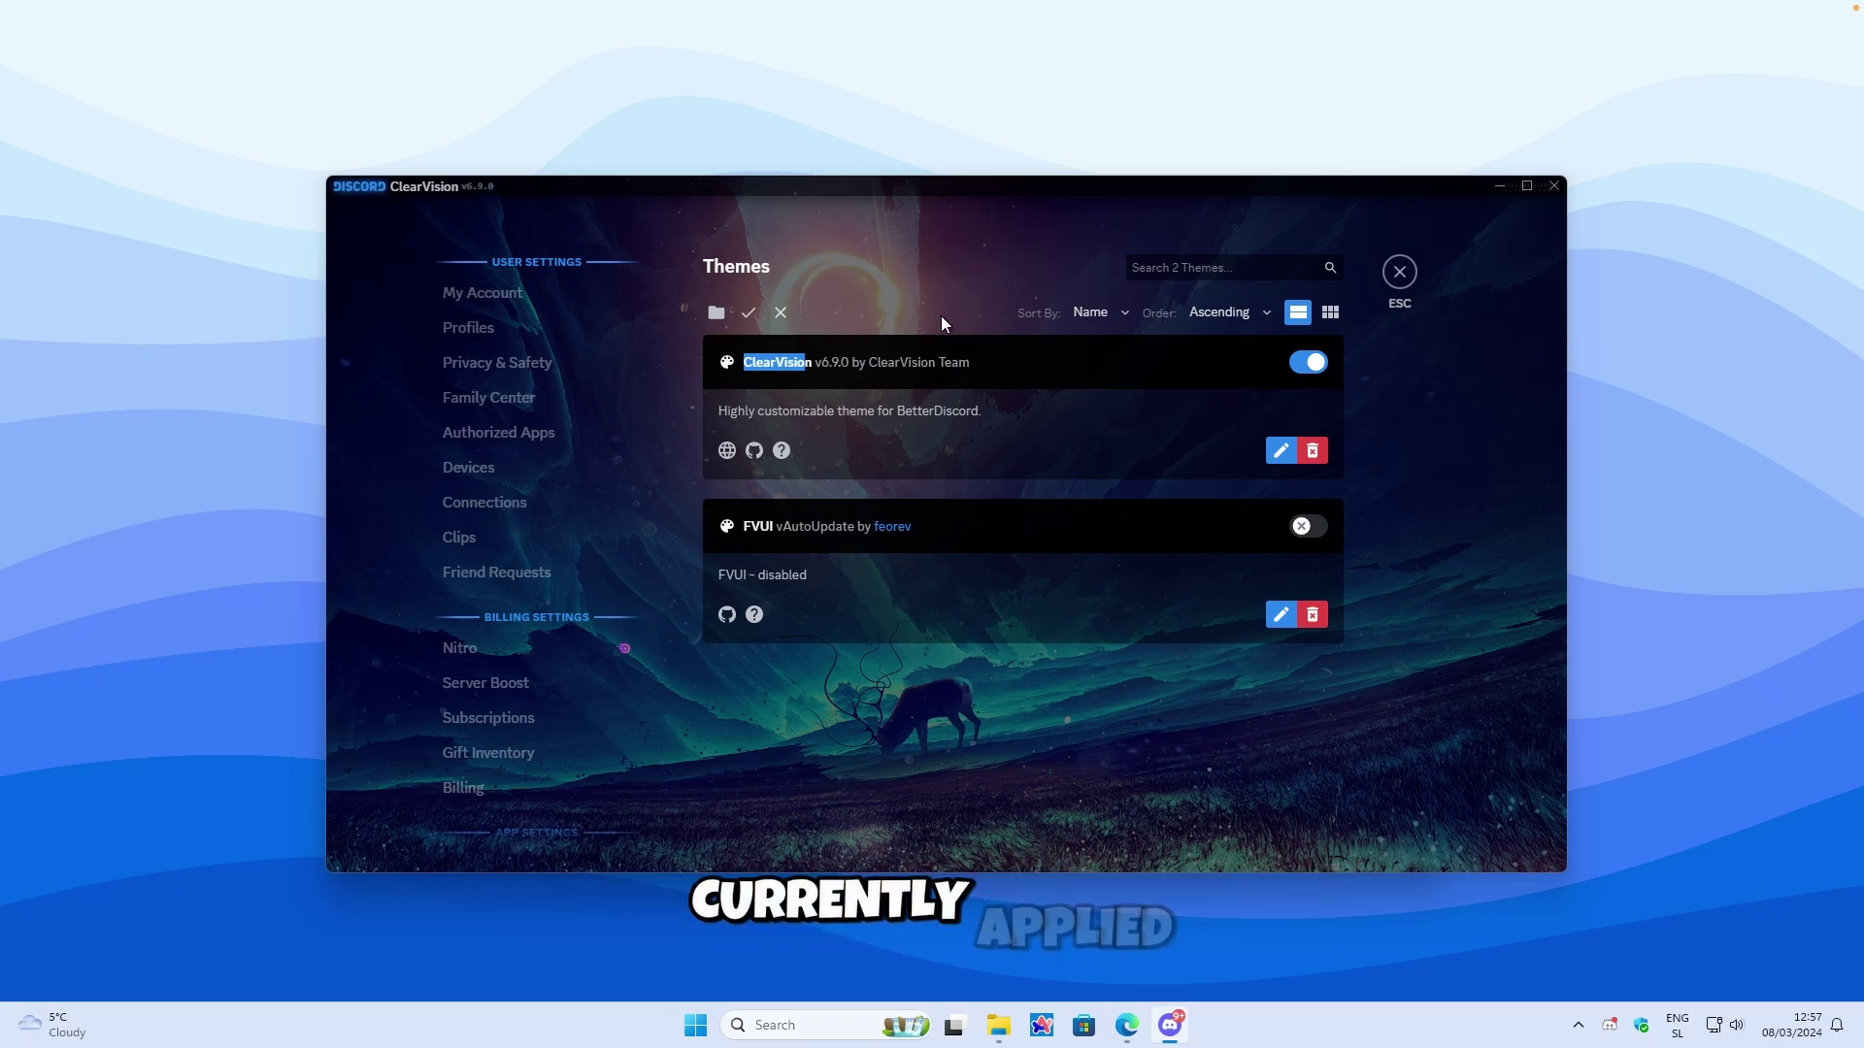
# Step: Open ClearVision's CSS in the editor and scroll through the stylesheet
pyautogui.click(1281, 452)
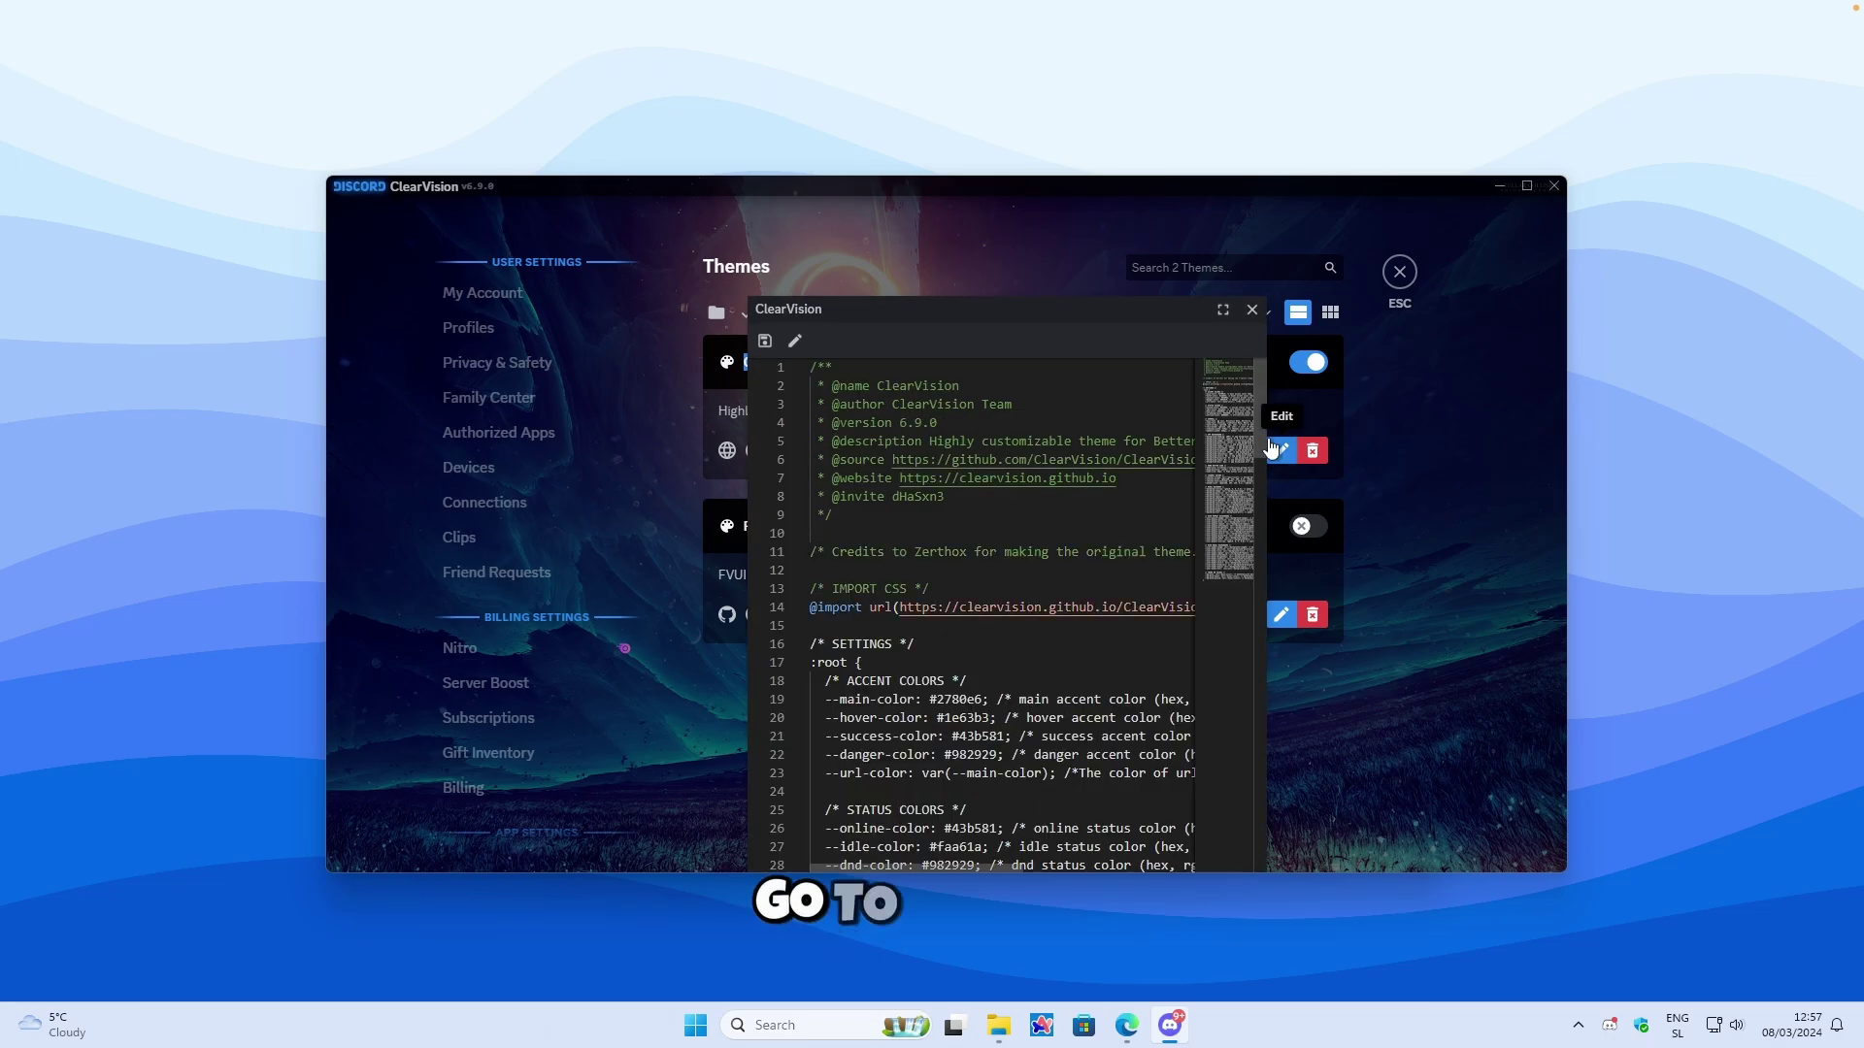
pyautogui.scroll(-3, 1012, 523)
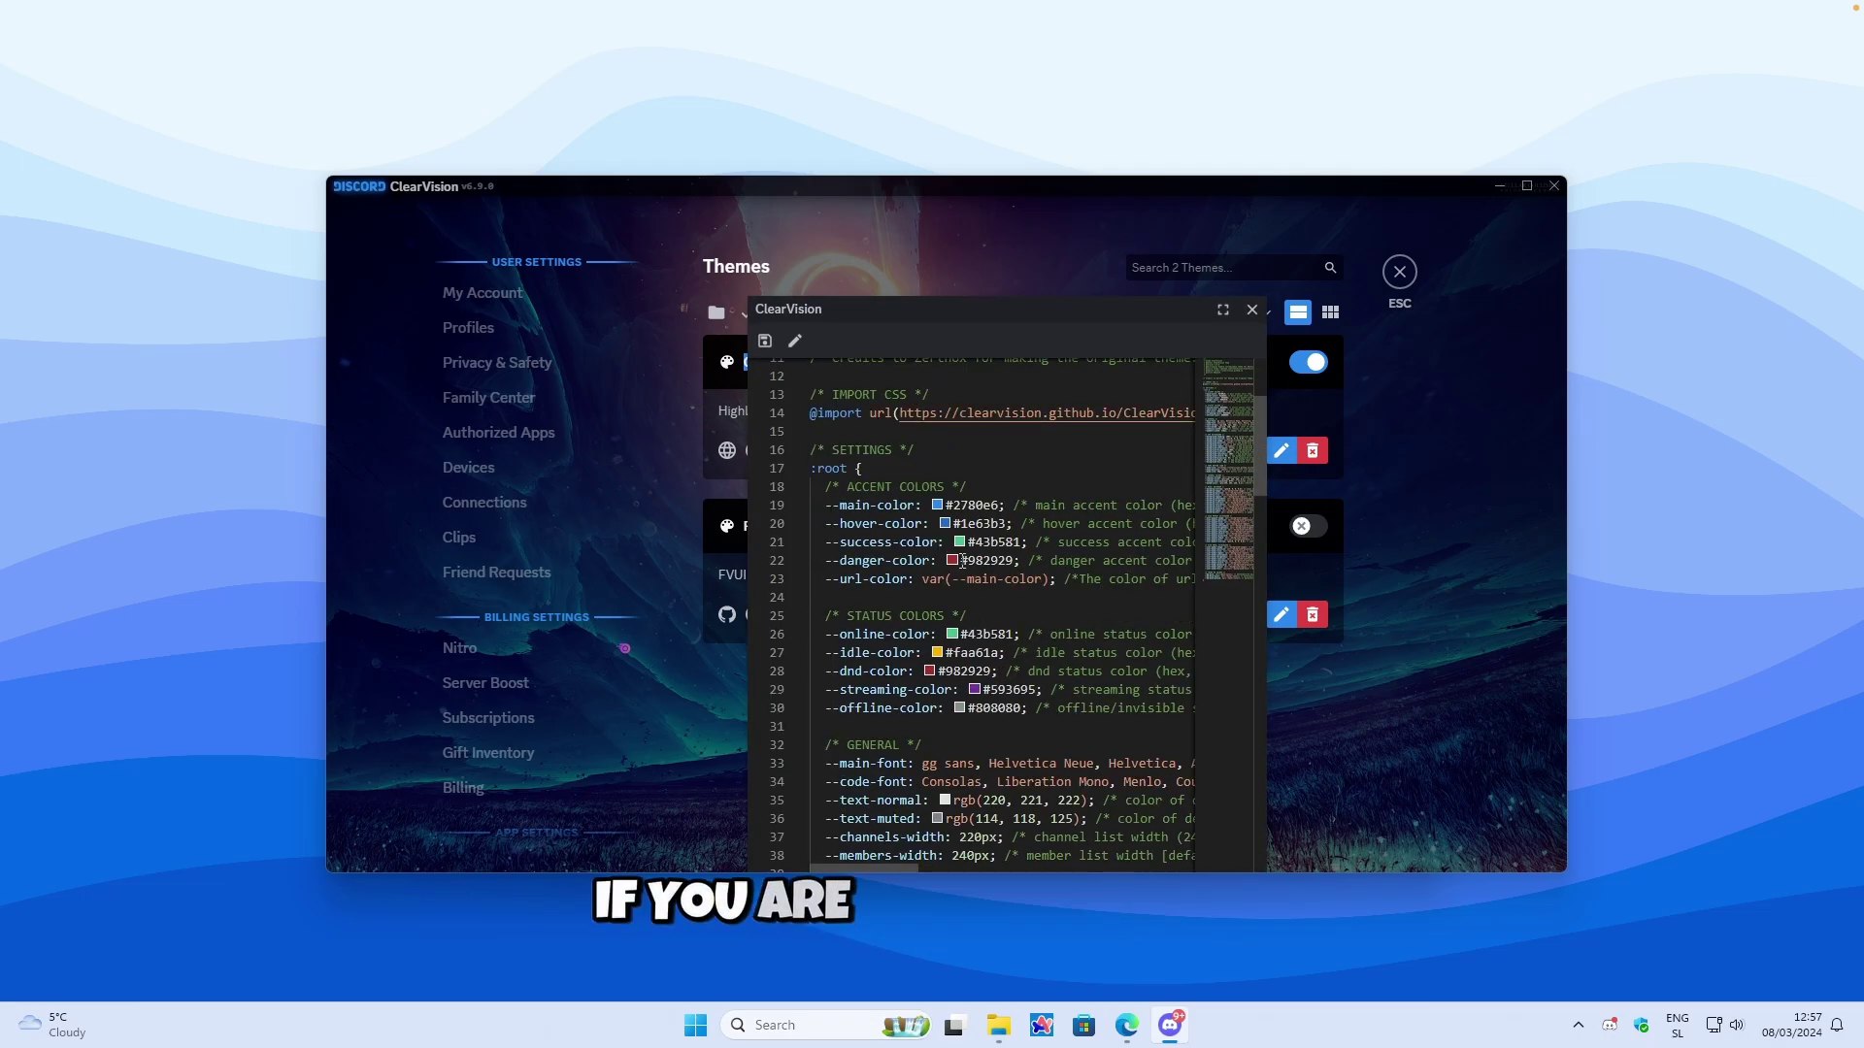
pyautogui.scroll(-1, 972, 563)
pyautogui.scroll(-12, 972, 563)
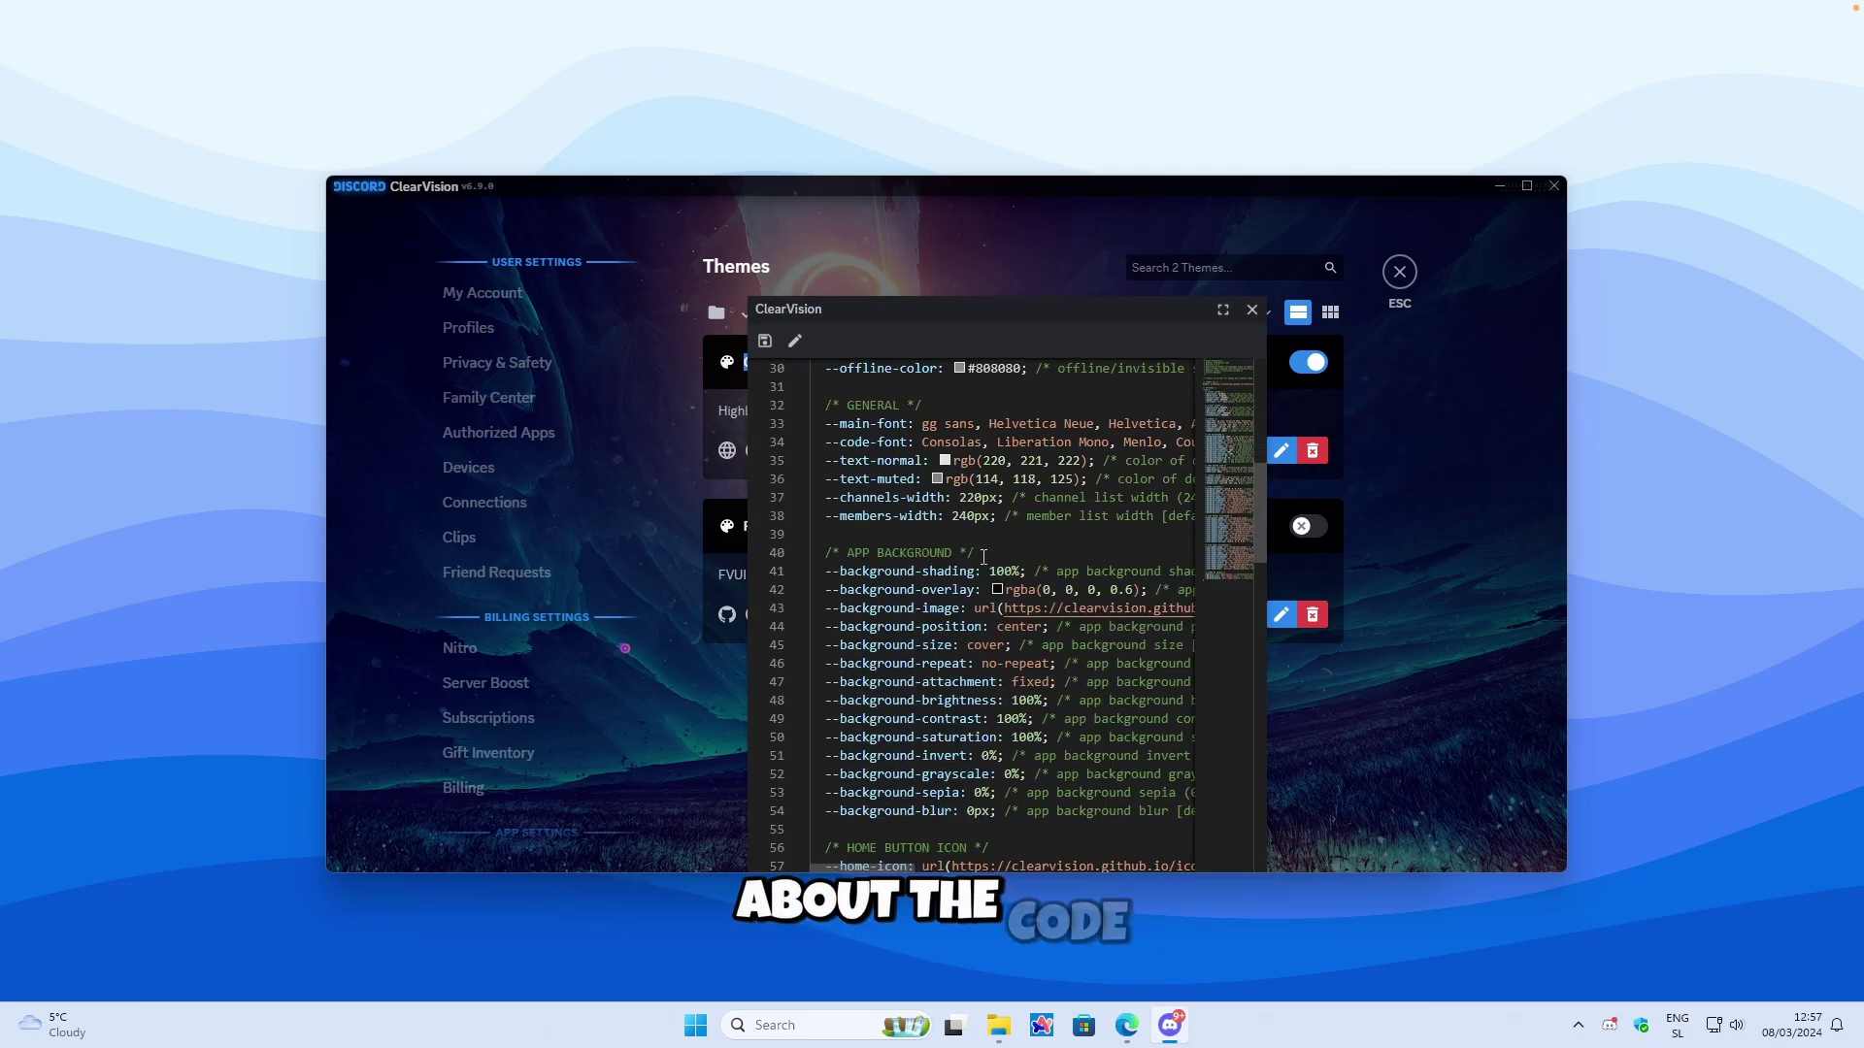
pyautogui.scroll(-13, 971, 642)
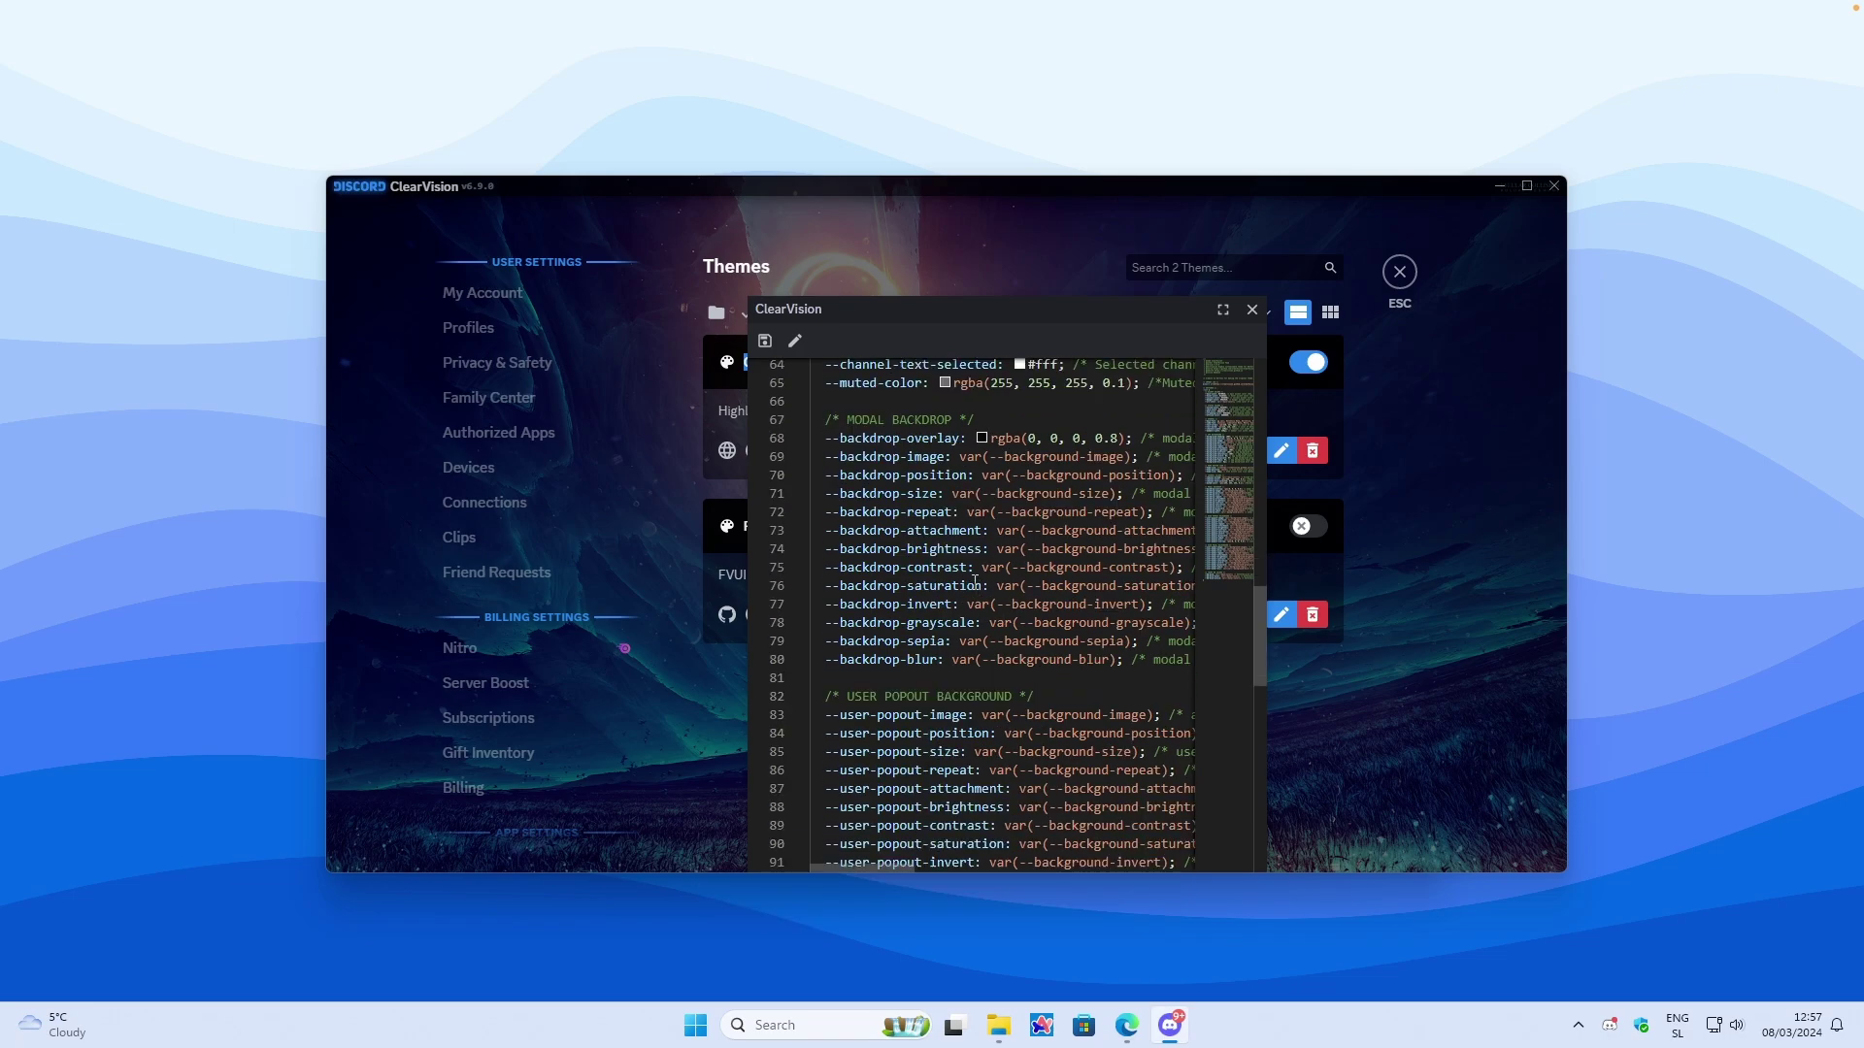
pyautogui.click(765, 341)
pyautogui.moveTo(1046, 303); pyautogui.dragTo(1006, 248)
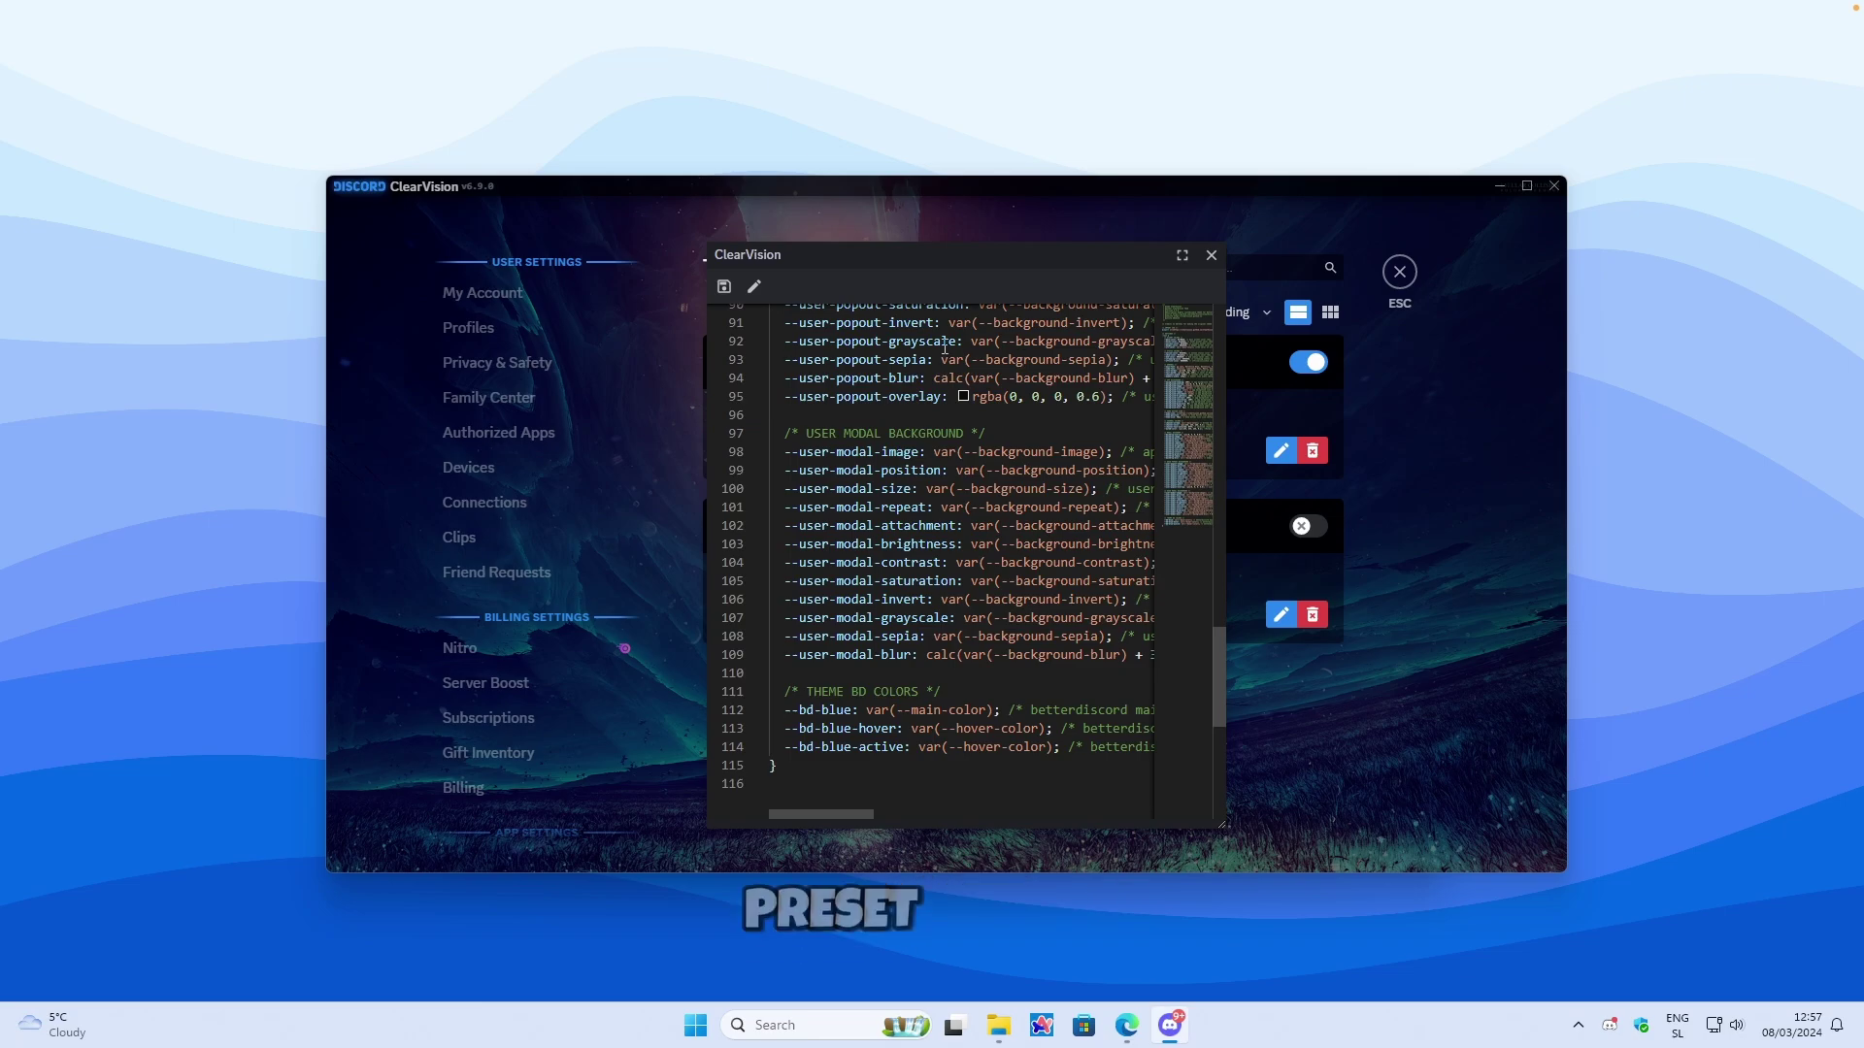
# Step: Close the CSS editor and settings to view #talk with the aurora background
pyautogui.click(1211, 255)
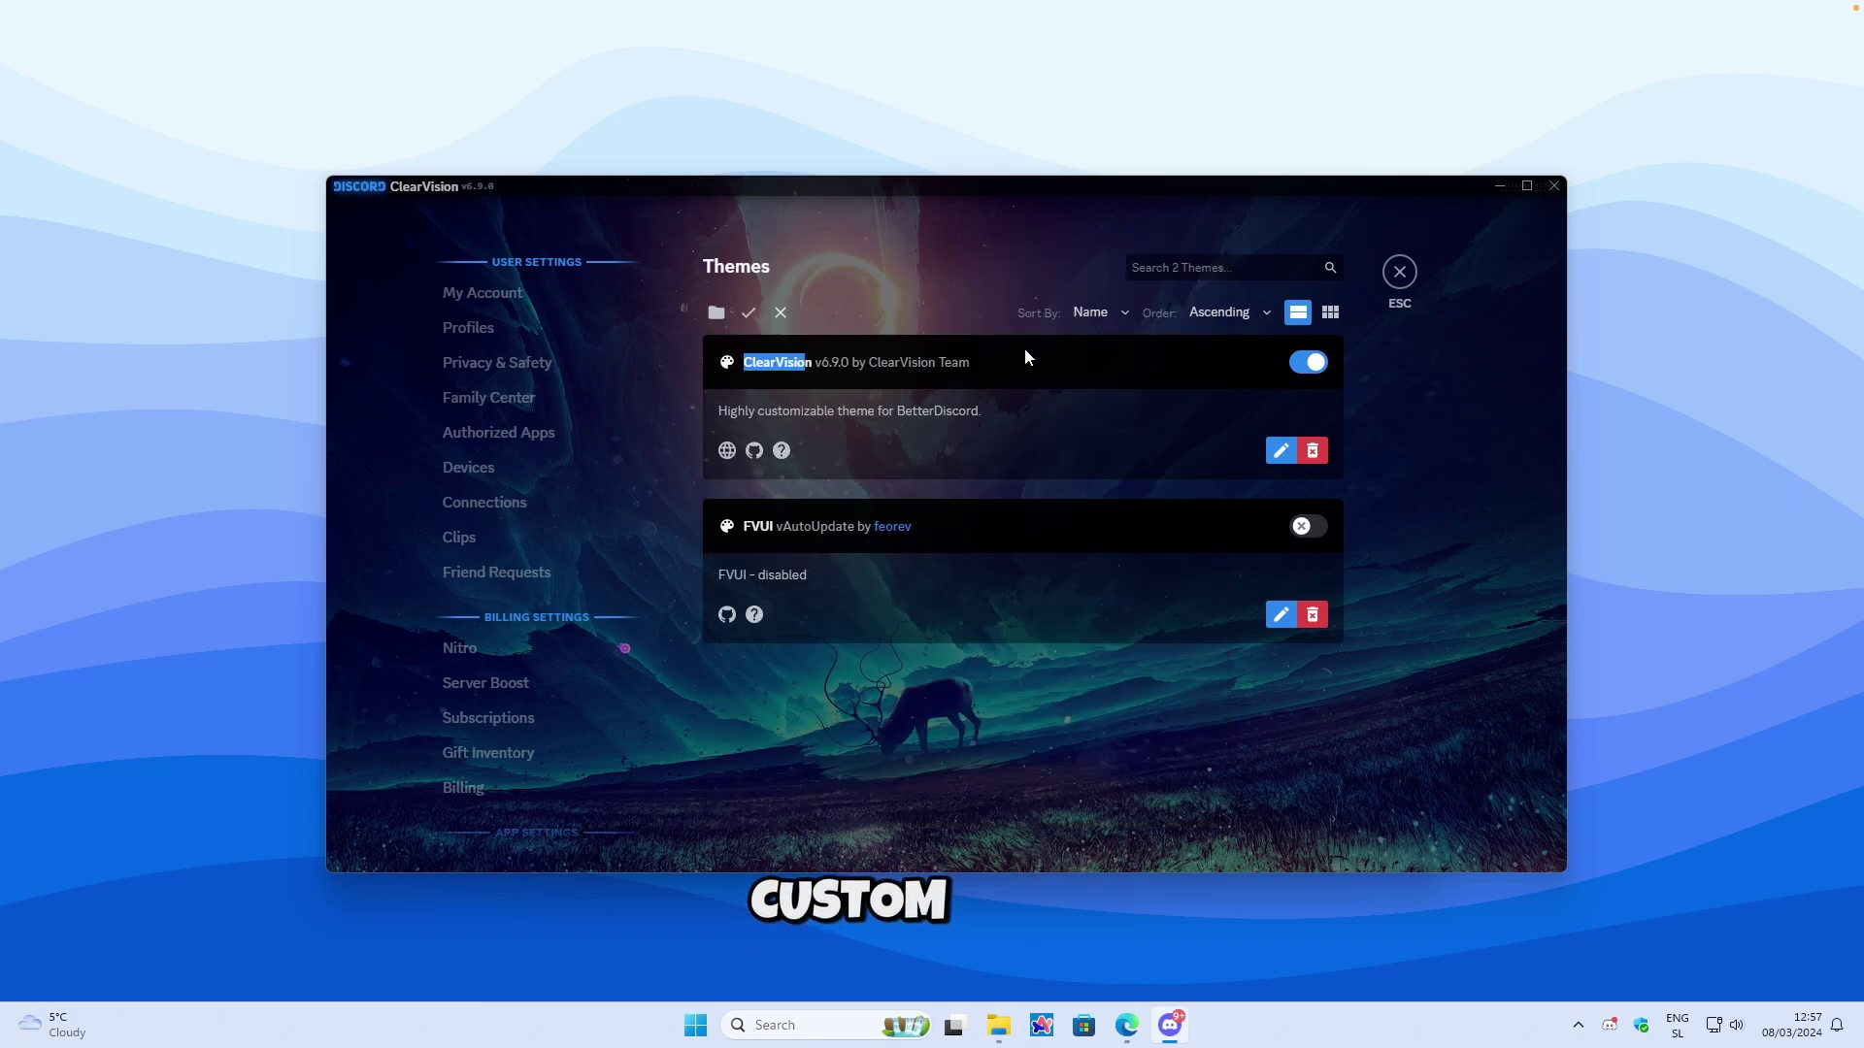
pyautogui.click(1400, 271)
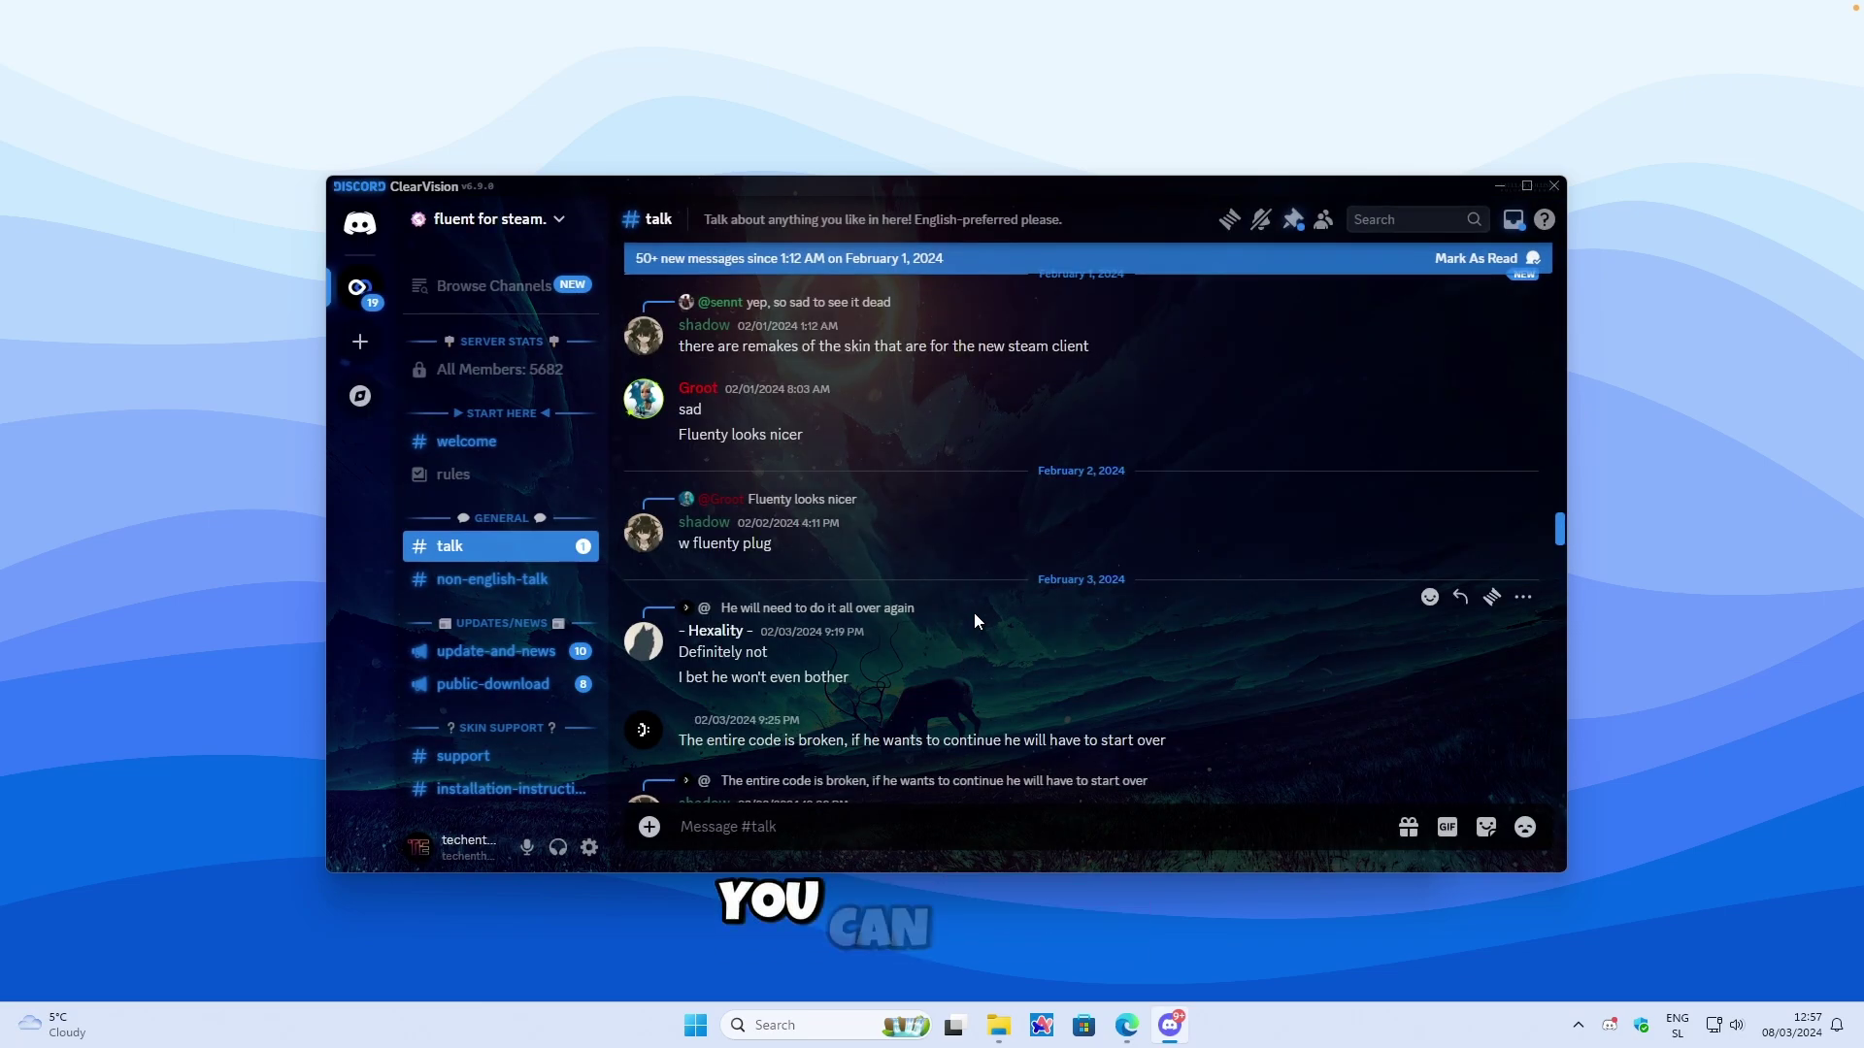
pyautogui.moveTo(1074, 189)
pyautogui.mouseDown()
pyautogui.moveTo(1099, 190)
pyautogui.moveTo(1060, 191)
pyautogui.mouseUp()
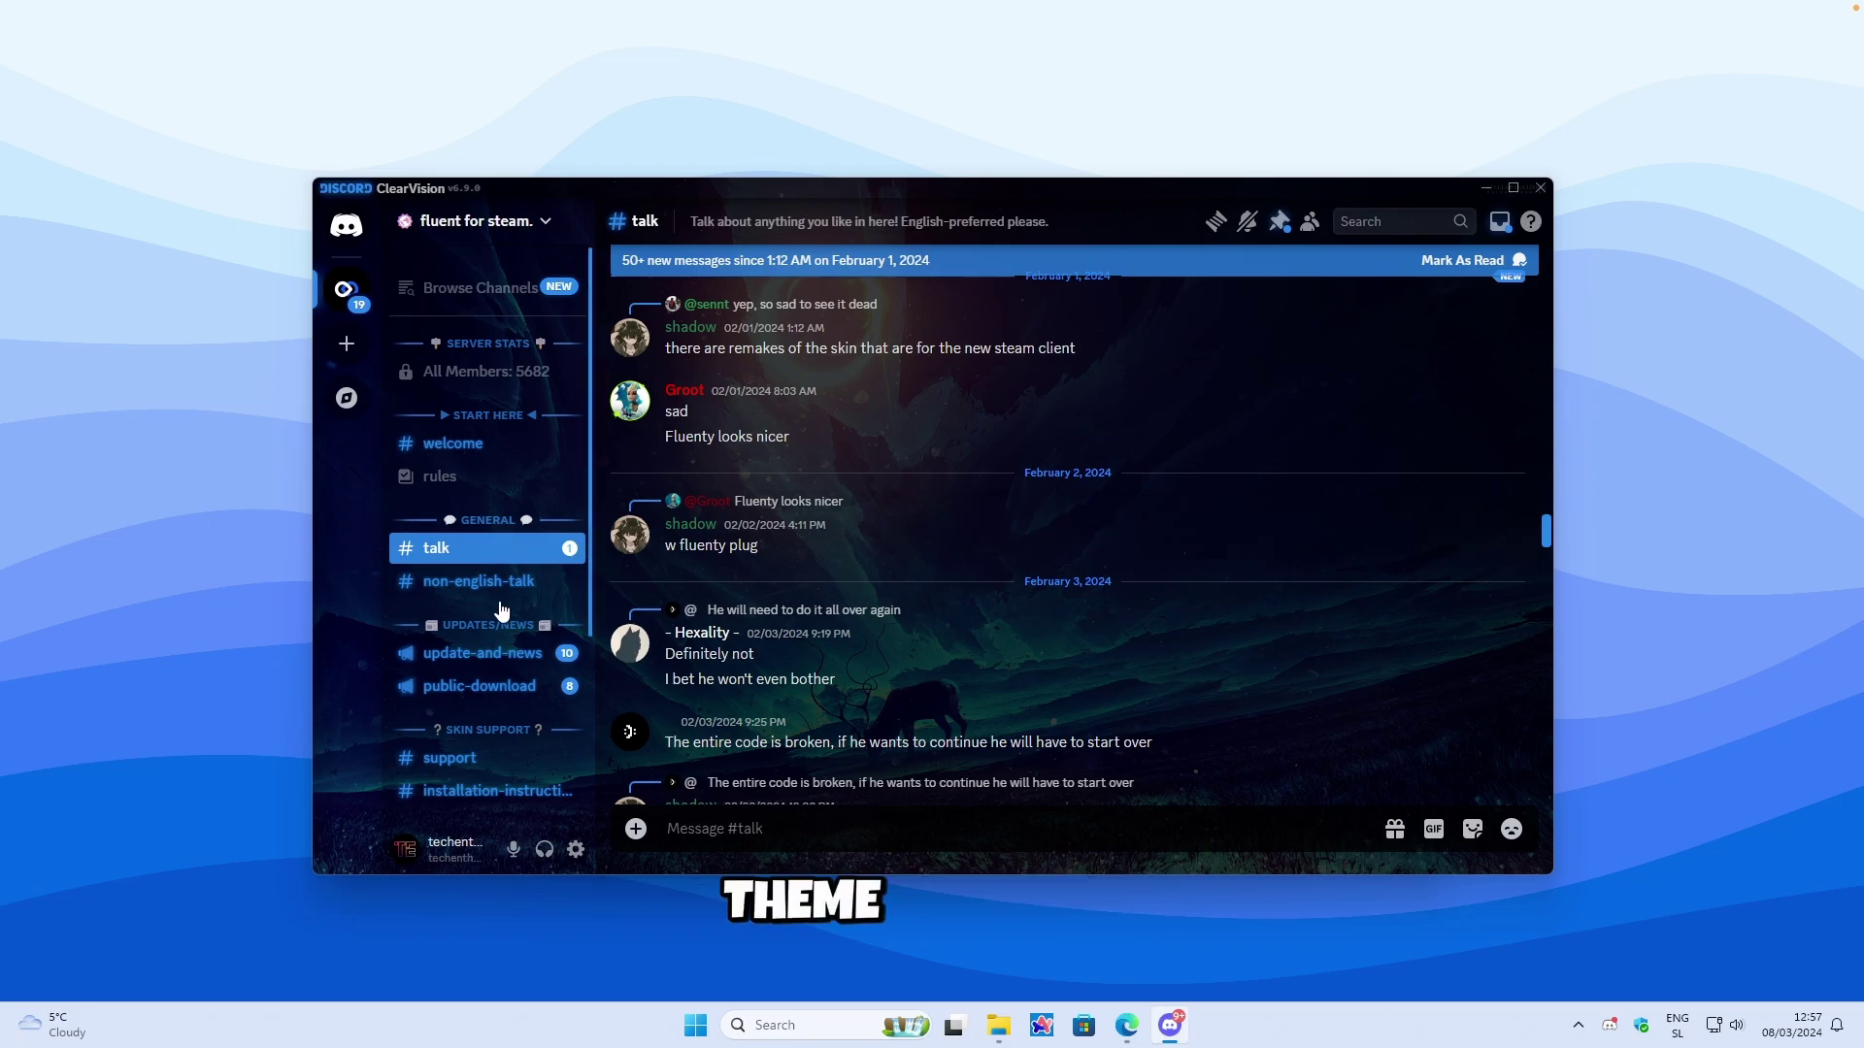